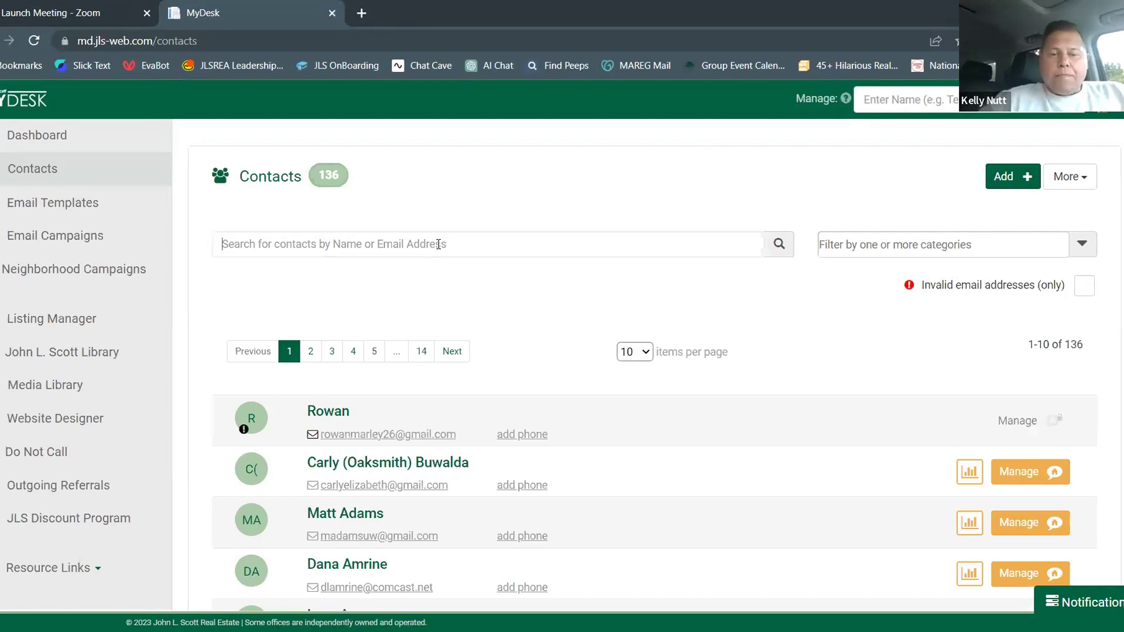
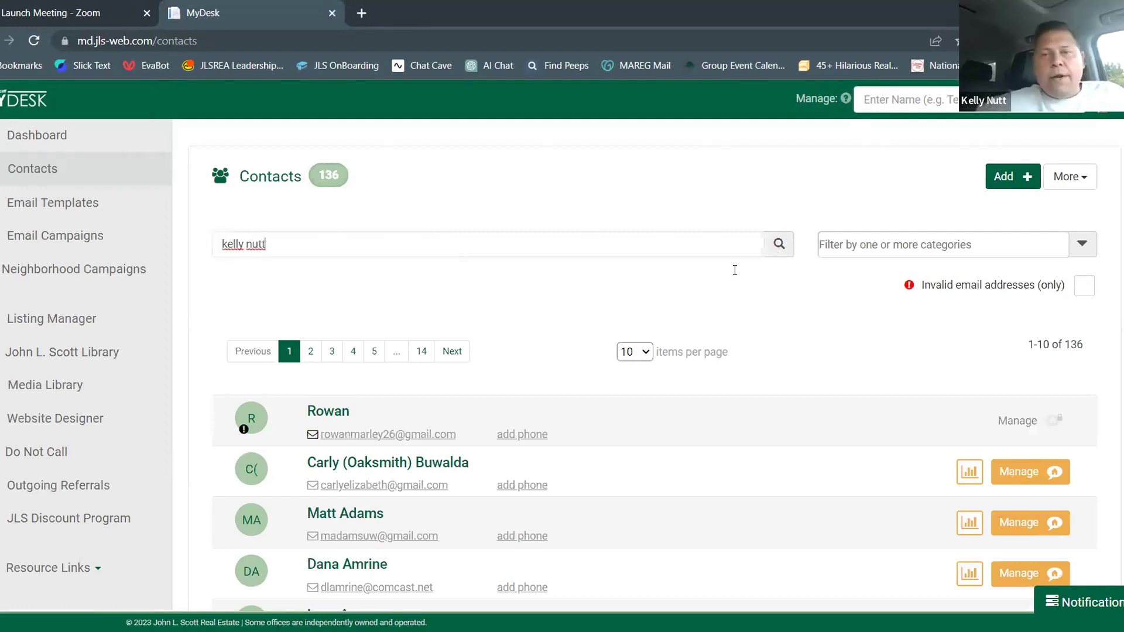
Filter the contacts to the agent's own name and open that contact's Property Tracker in a new tab
left_click(948, 121)
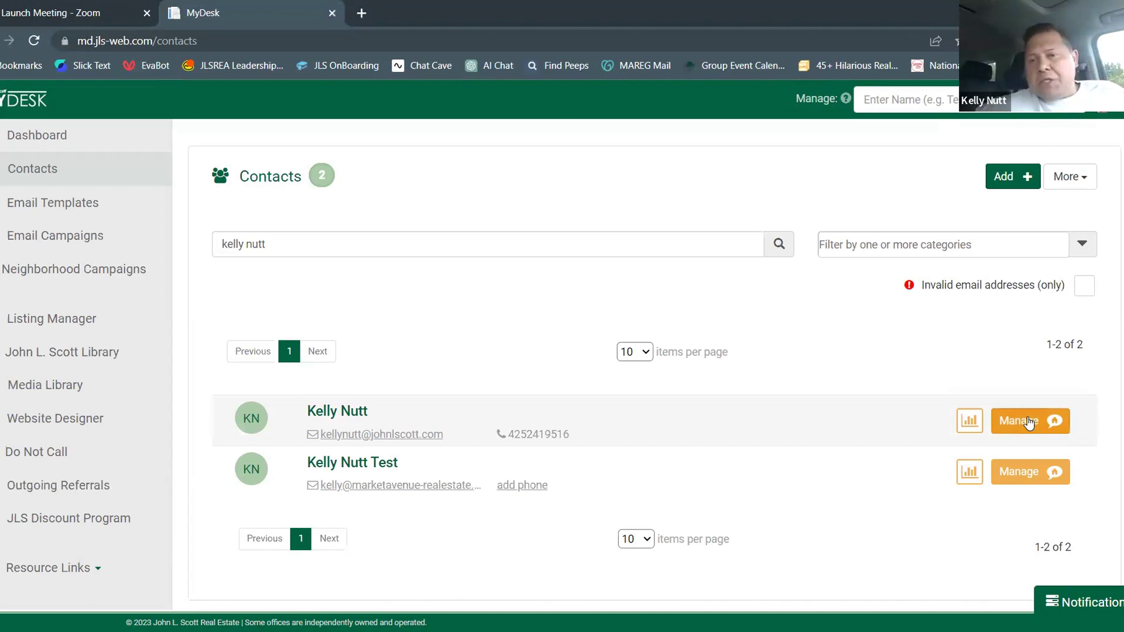
left_click(1029, 421)
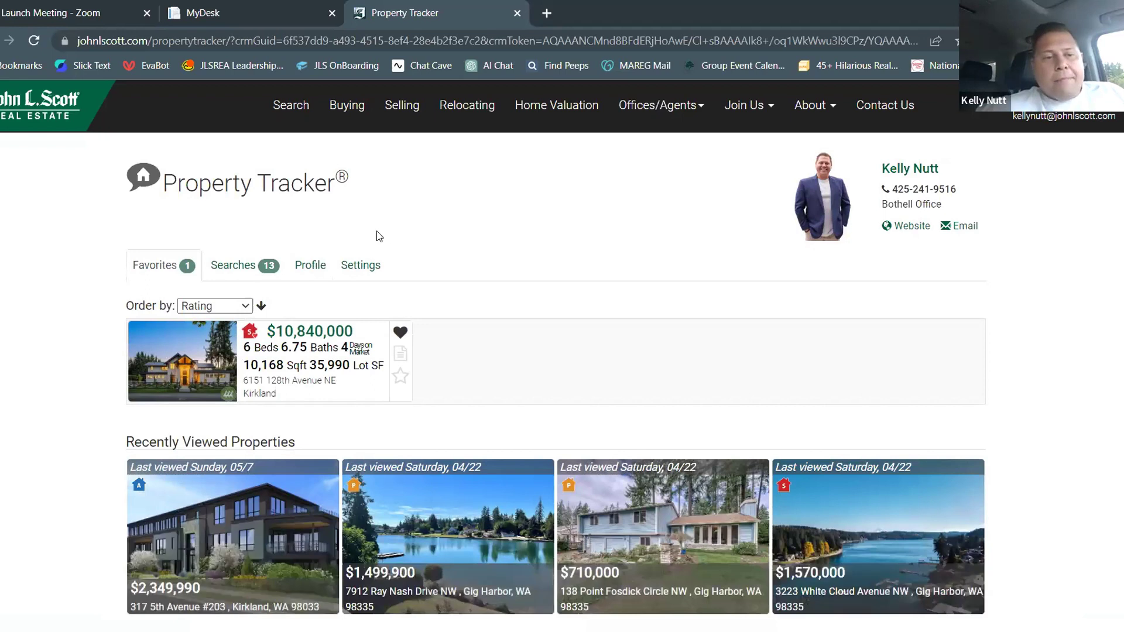
Look through the saved searches in Property Tracker, then go to the home search page
left_click(246, 268)
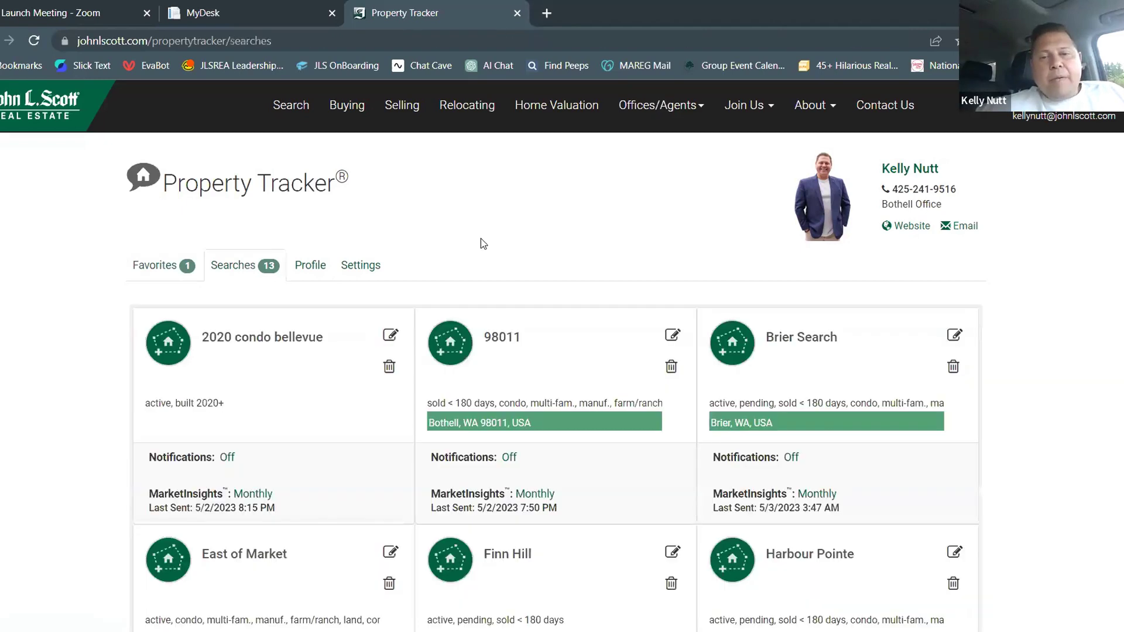
scroll(481, 239, "down", 8)
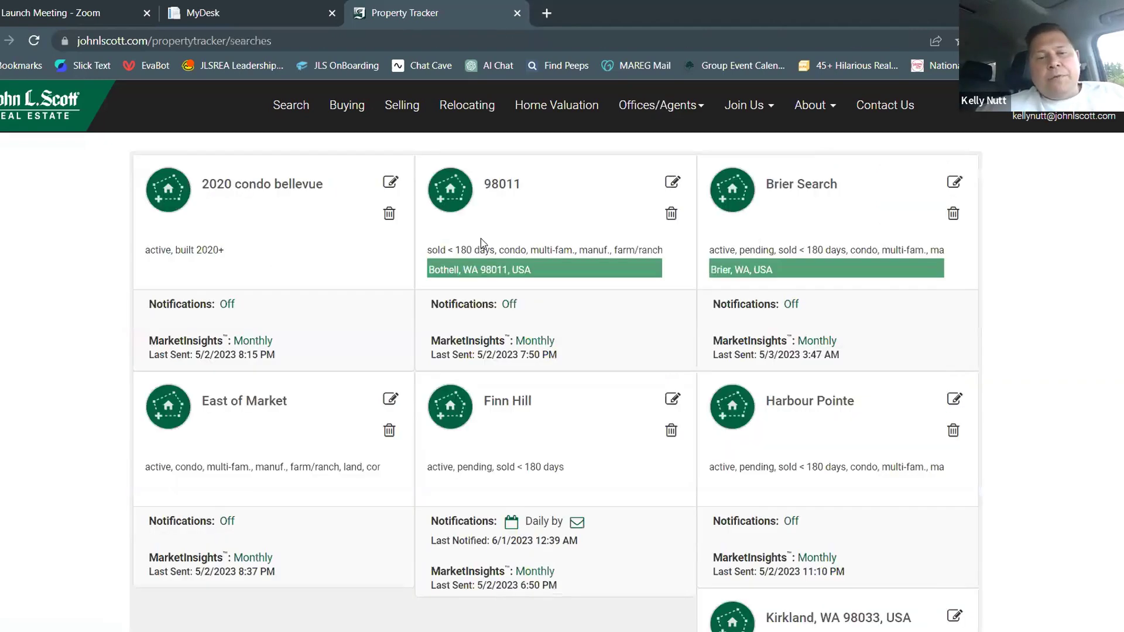
scroll(479, 238, "down", 7)
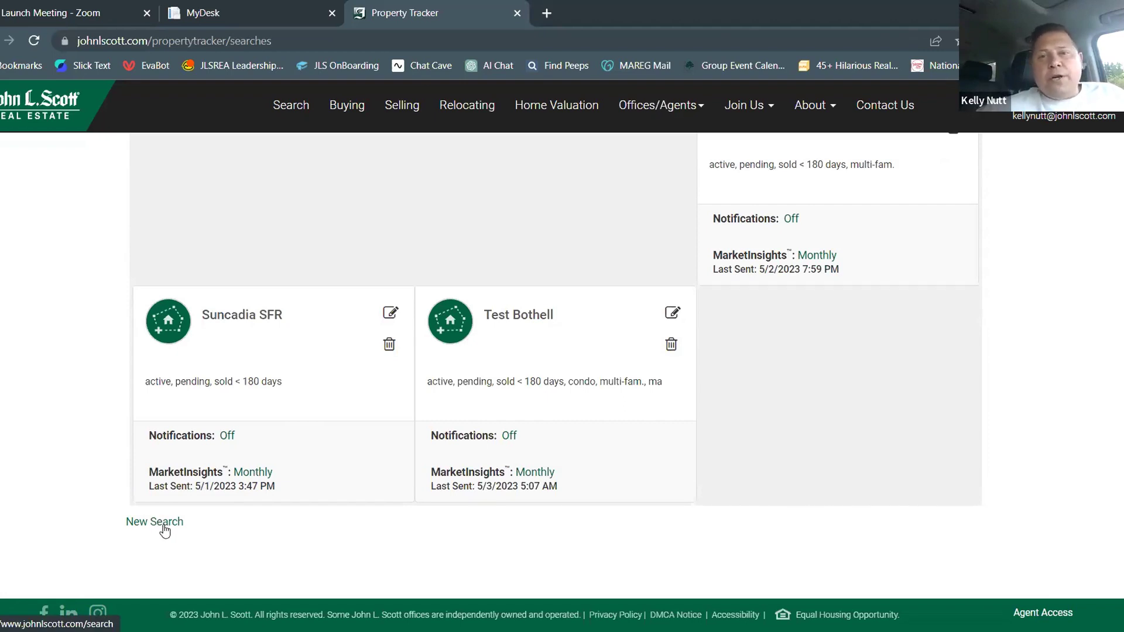
left_click(288, 103)
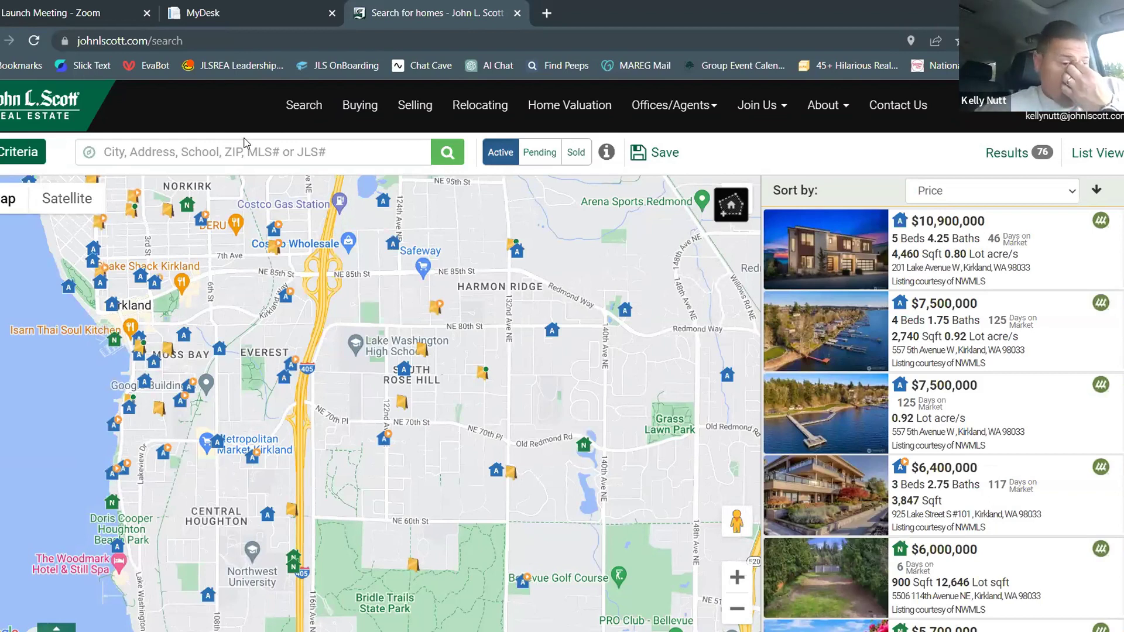
Search Mill Creek, WA with Pending and Sold listings included (149 results) and start saving it
left_click(213, 149)
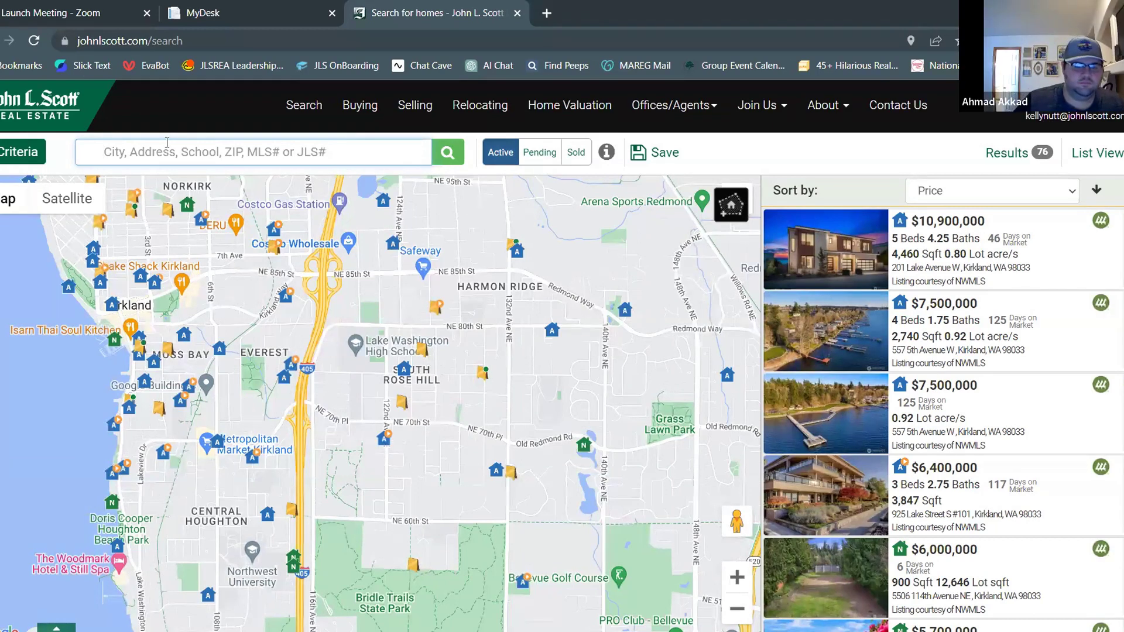
type("mill creek")
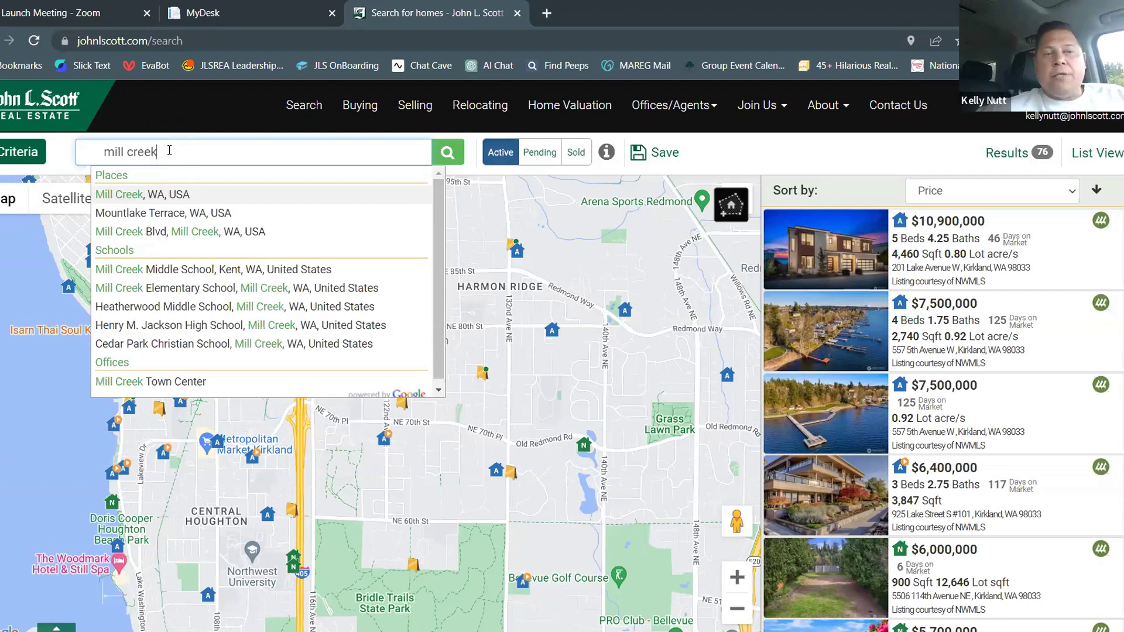
left_click(123, 198)
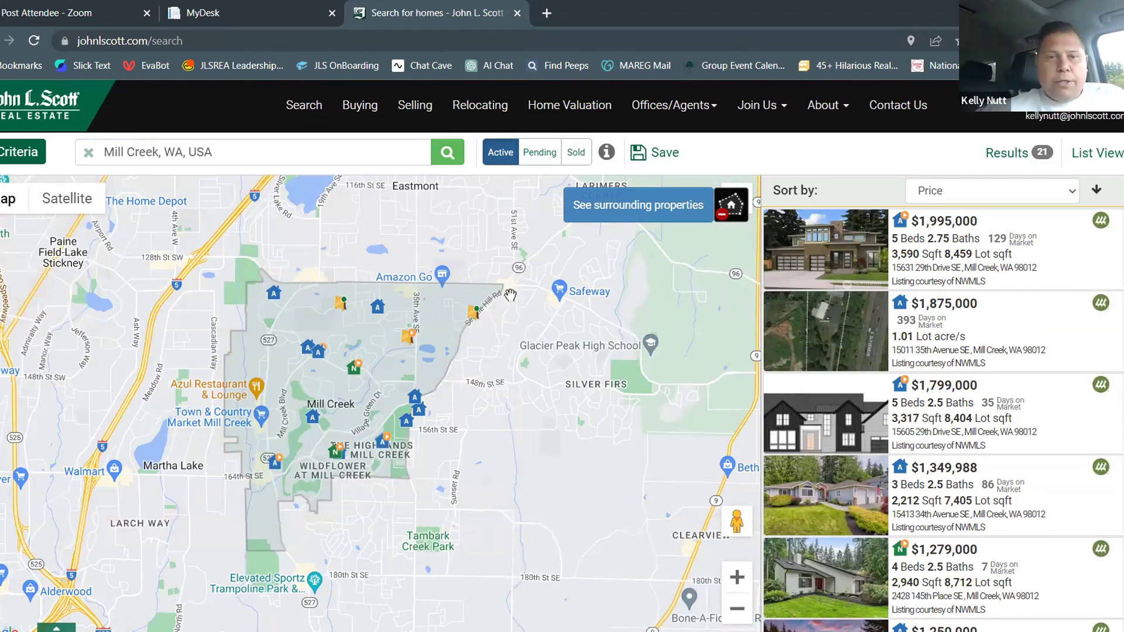
left_click(538, 154)
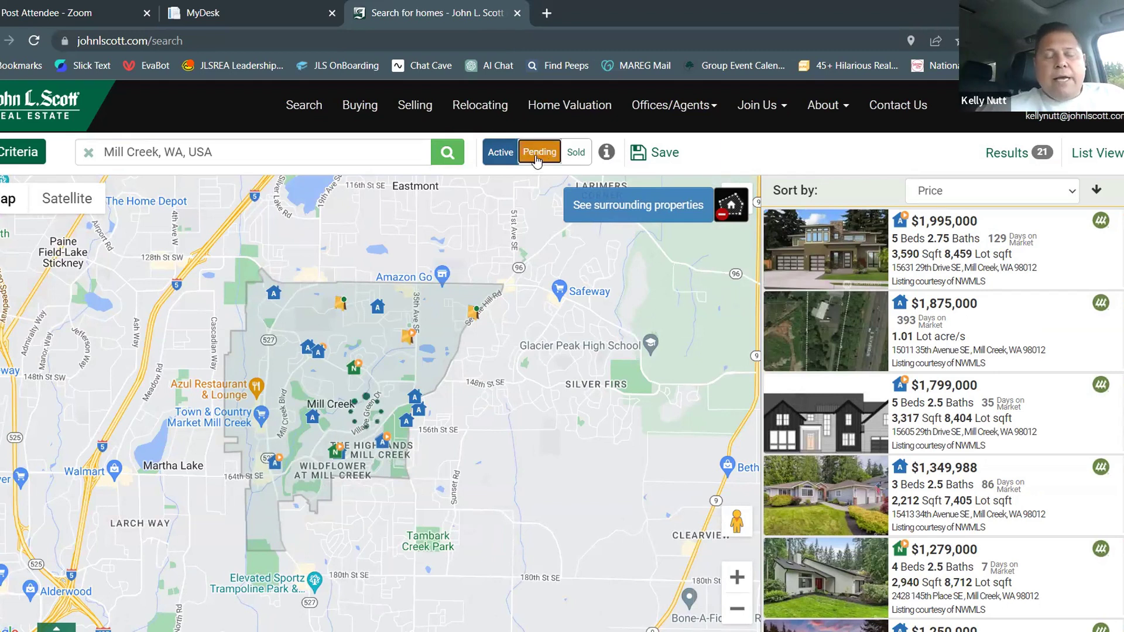
left_click(576, 154)
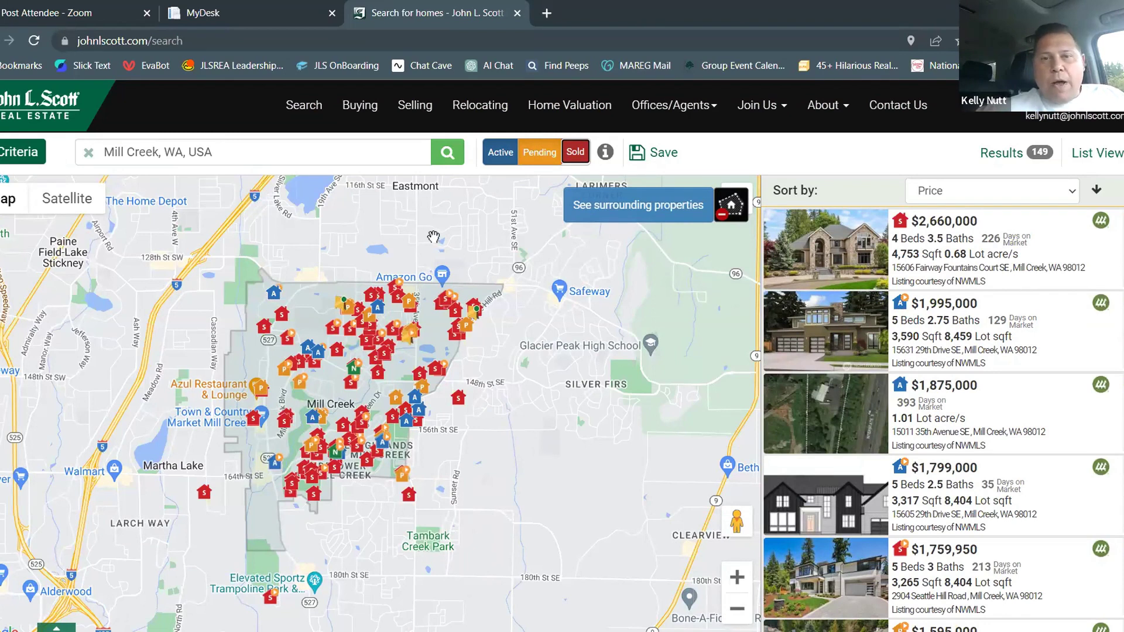
left_click(657, 156)
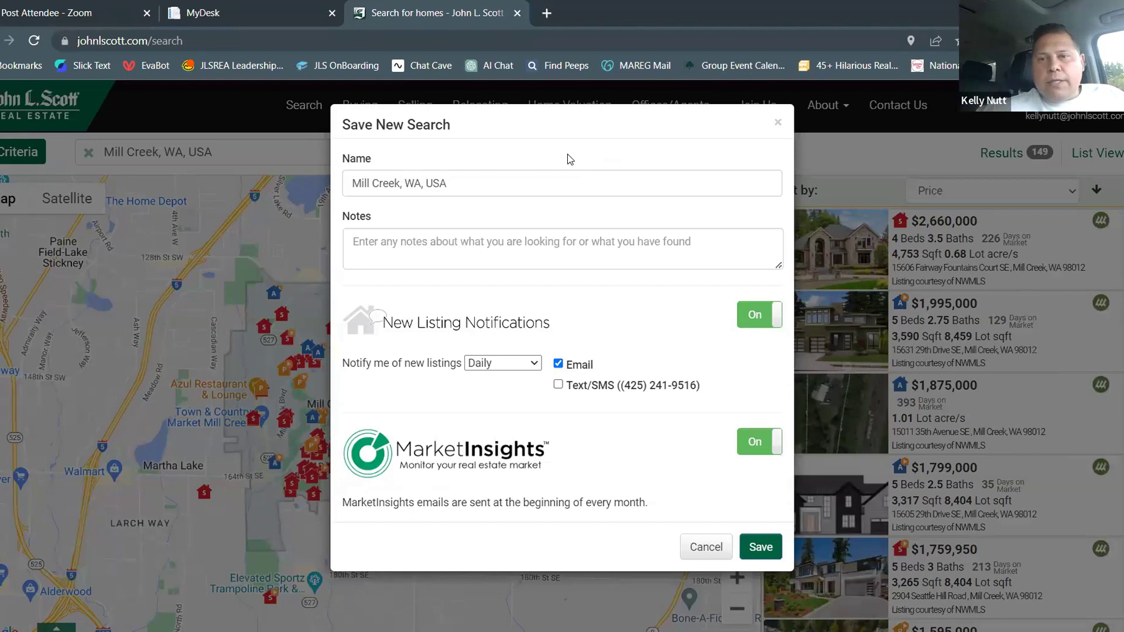
Save the search as 'Mill Creek for Website' with new-listing notifications turned off
triple_click(539, 182)
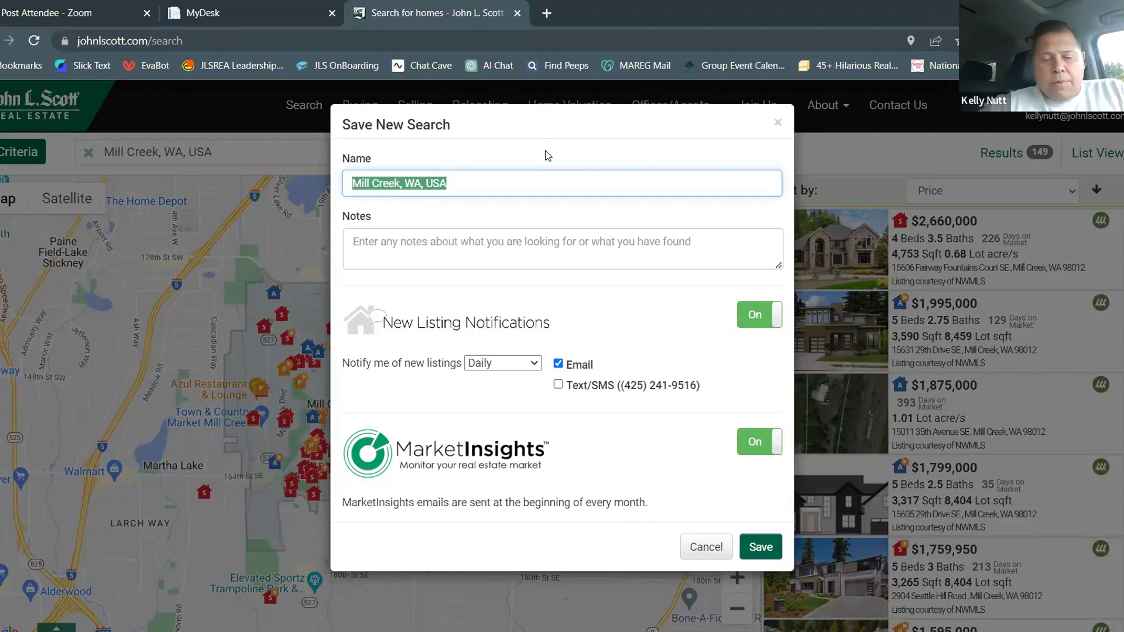
type("Mill Cr")
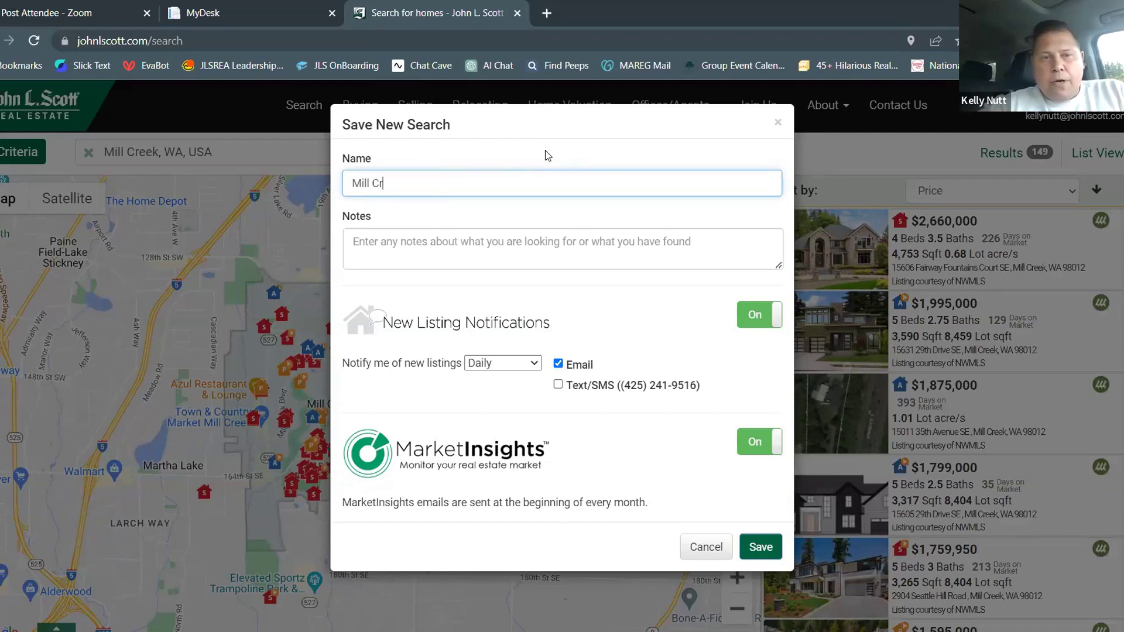
type("eek for Webs")
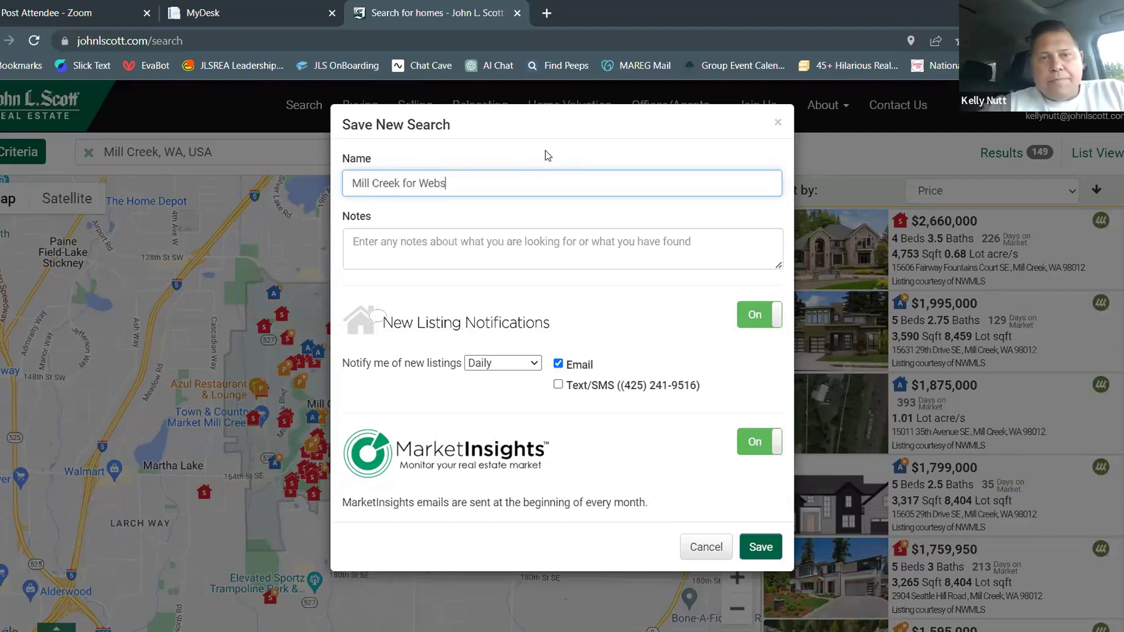
type("ite")
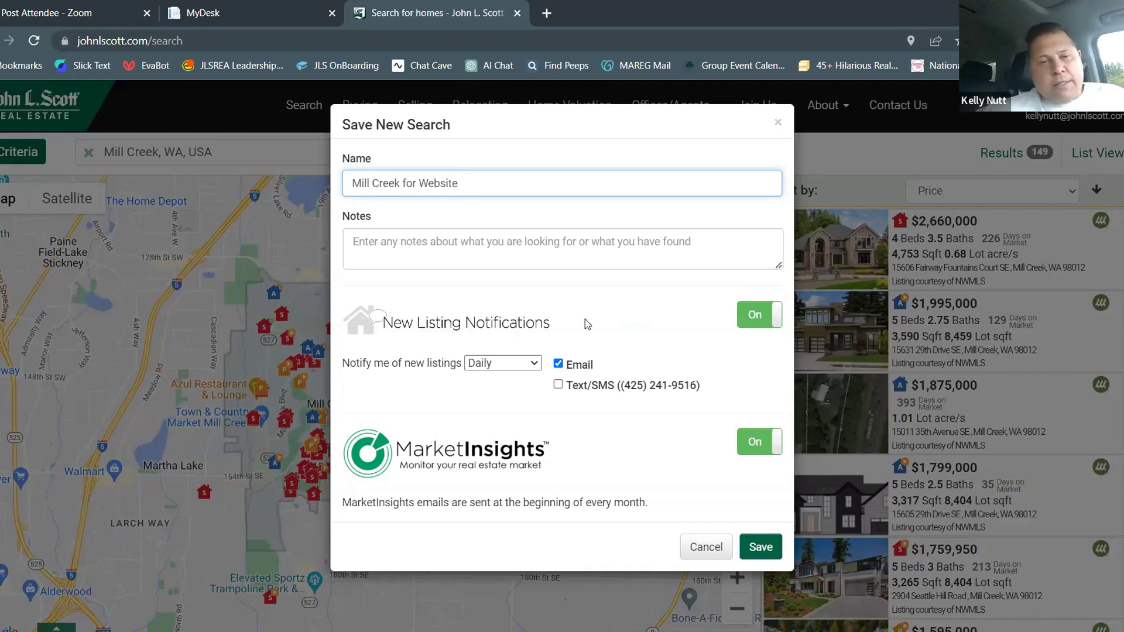
left_click(518, 366)
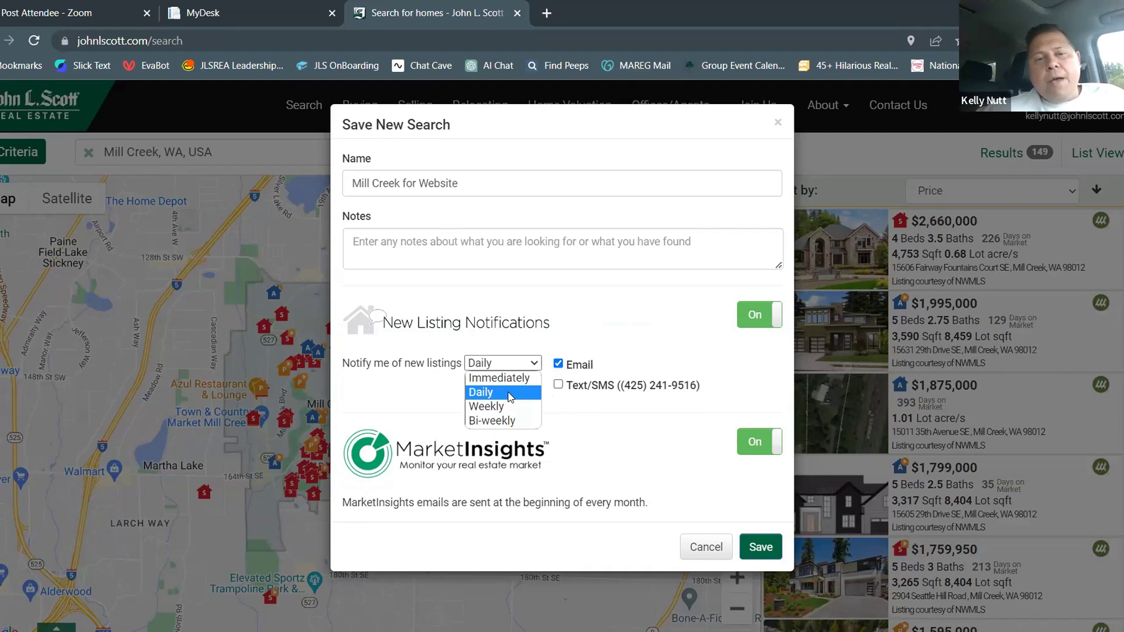
left_click(508, 397)
left_click(744, 323)
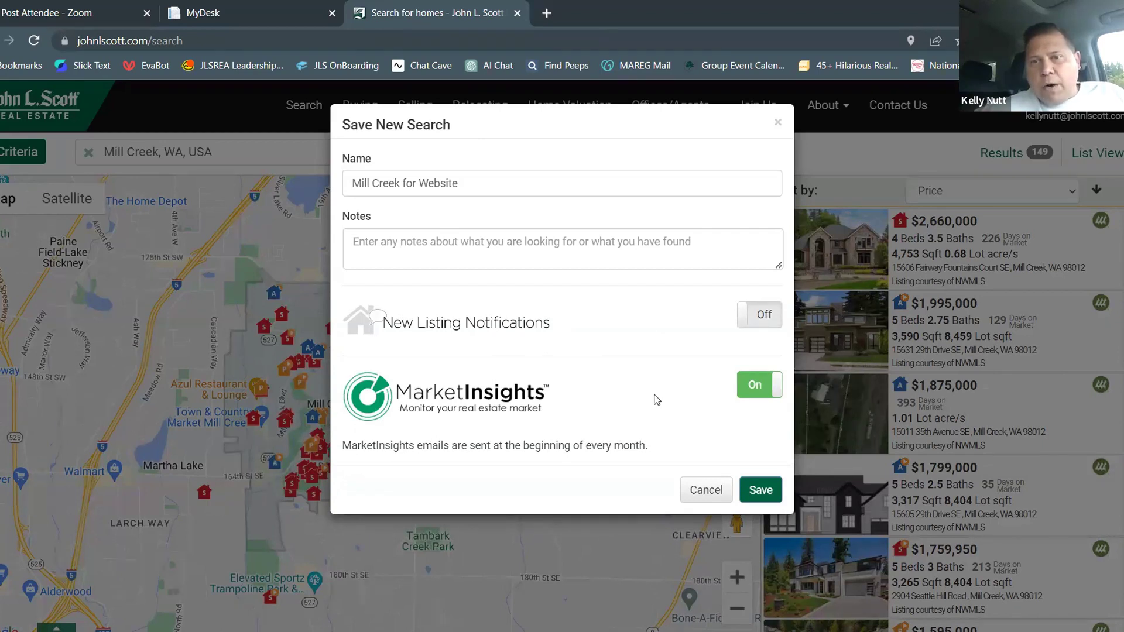
left_click(761, 491)
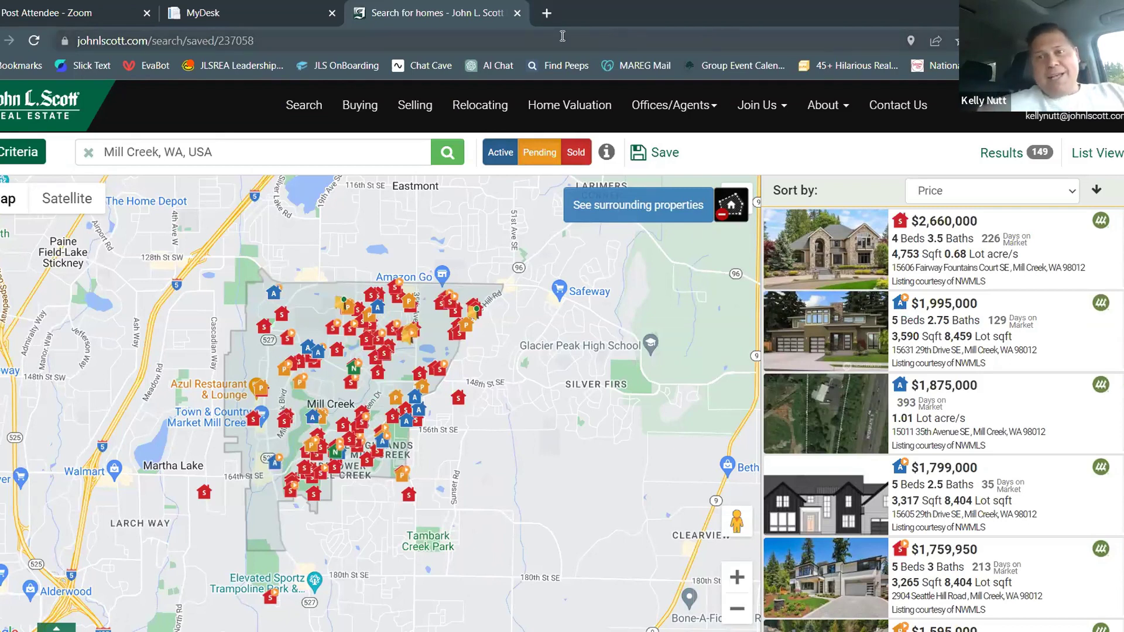
Return to MyDesk and open the Website Designer for the Luxury site
left_click(252, 7)
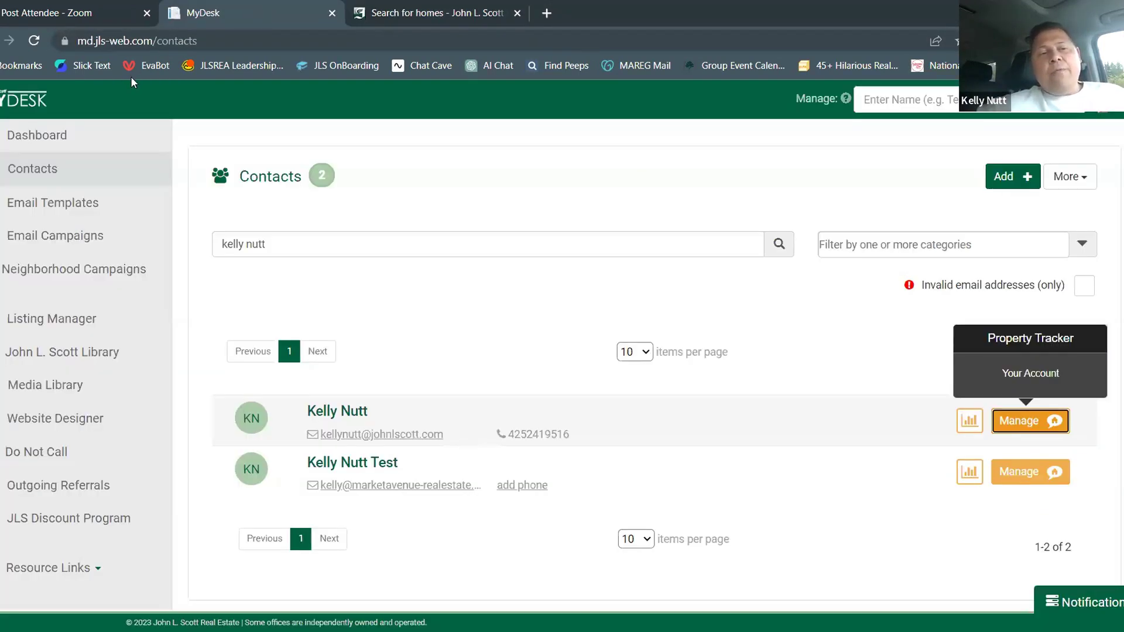
left_click(32, 419)
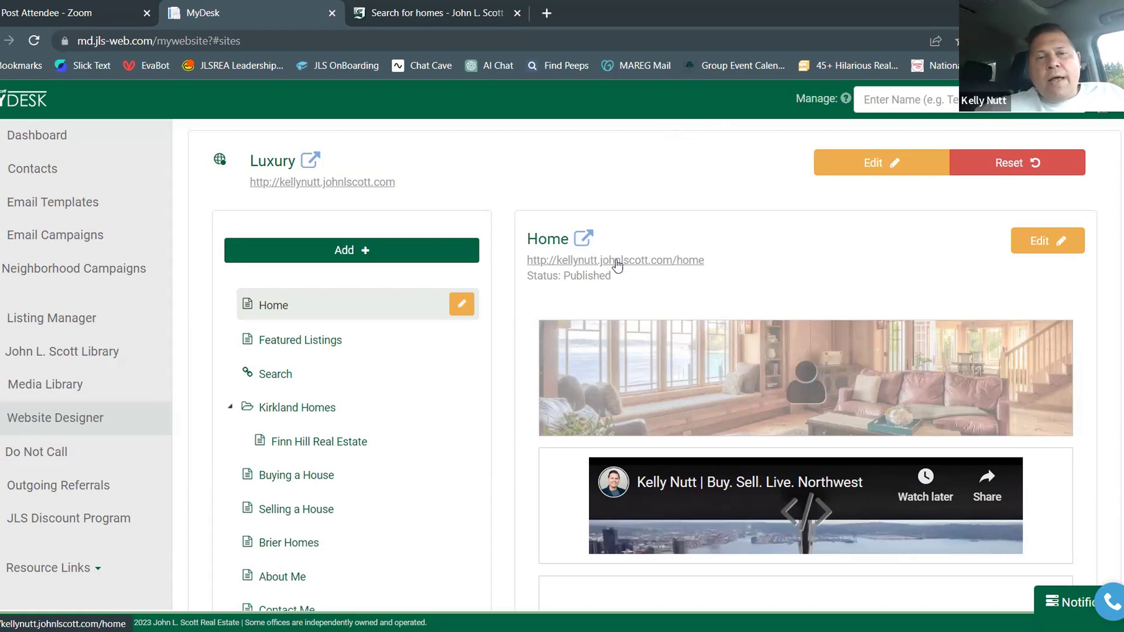
Preview the live Home page in a new tab, then return to the Website Designer
left_click(616, 260)
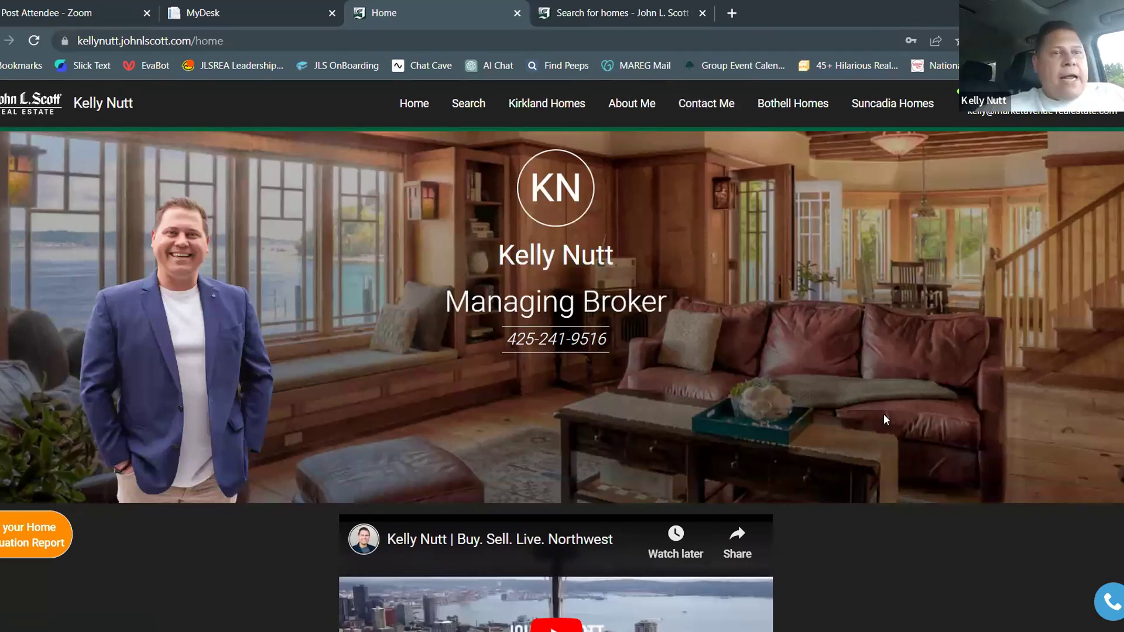
left_click(206, 15)
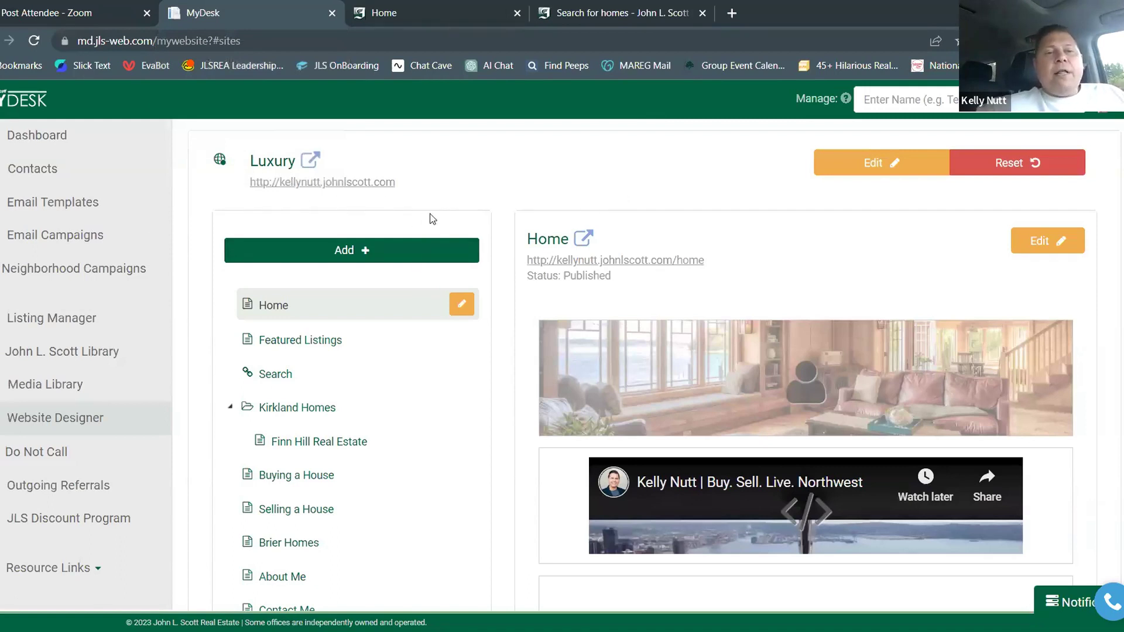
Scan the Luxury site's page tree and start adding a new item to the site
scroll(356, 381, "down", 1)
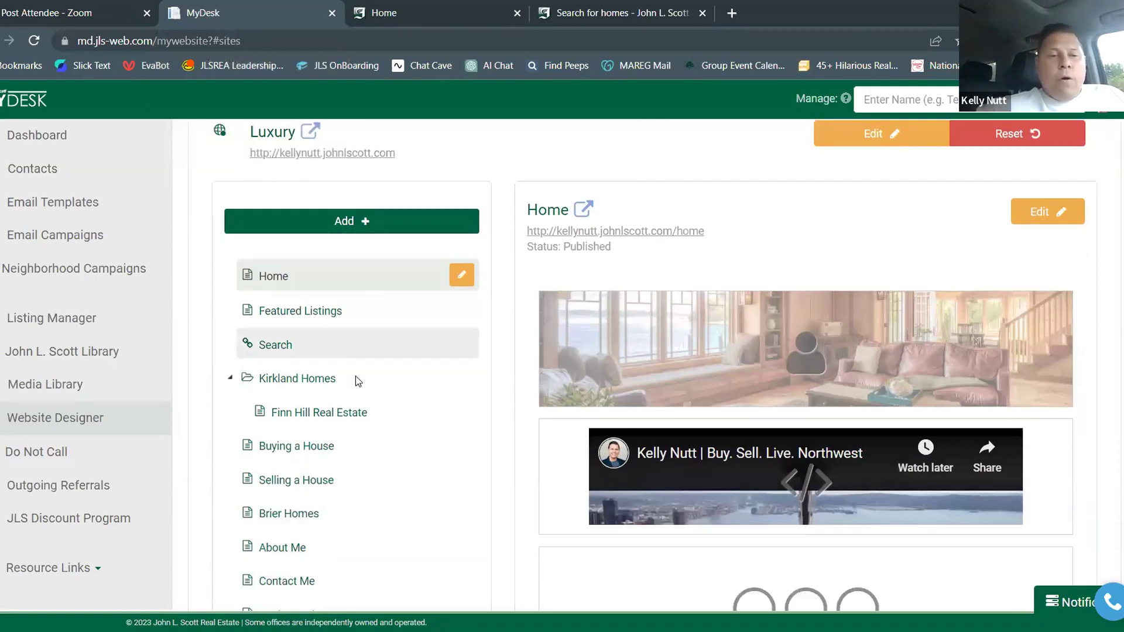
scroll(356, 376, "down", 7)
scroll(351, 246, "down", 5)
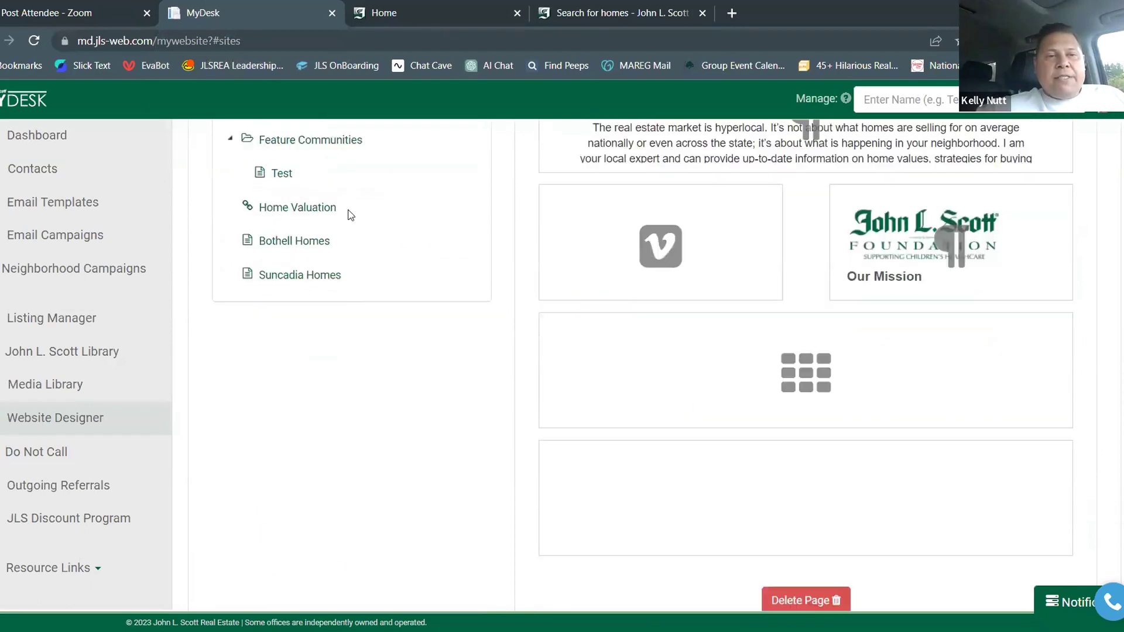
scroll(341, 260, "up", 13)
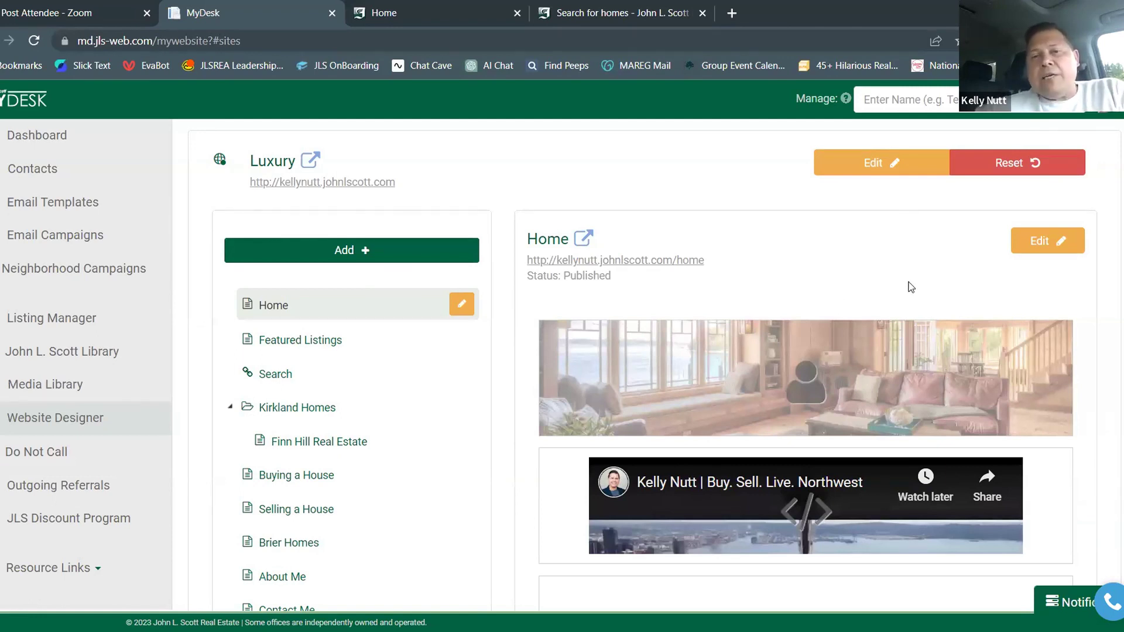
scroll(414, 375, "down", 8)
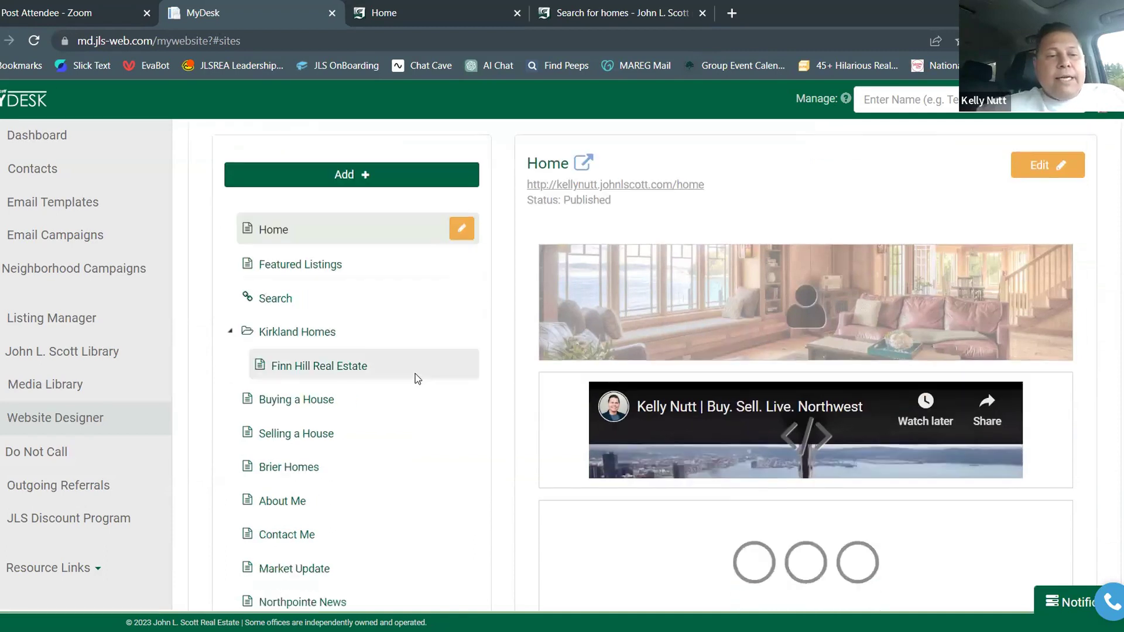
scroll(416, 475, "down", 5)
scroll(426, 450, "up", 6)
scroll(426, 450, "up", 6)
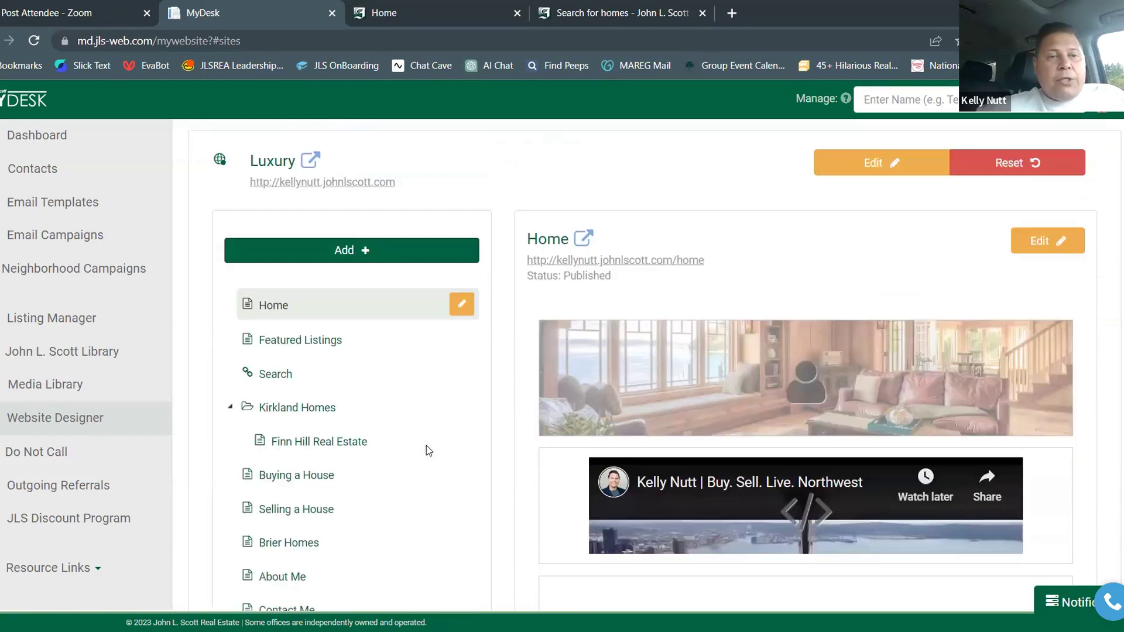
left_click(364, 252)
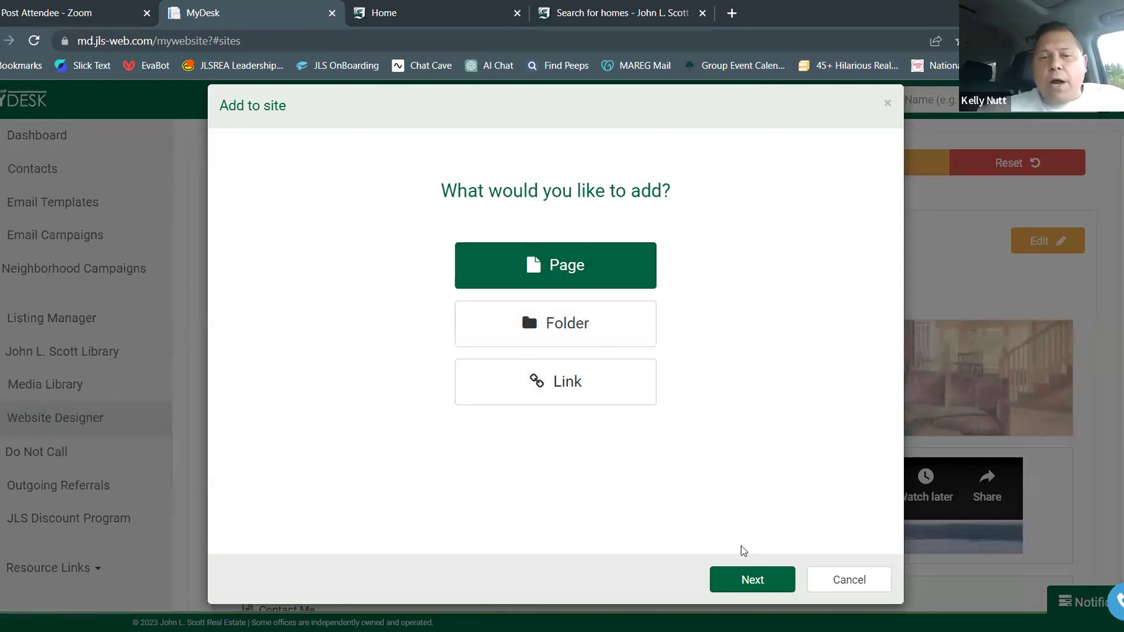
Add a new Page using the Featured Listings template from the Web Page Library
left_click(745, 578)
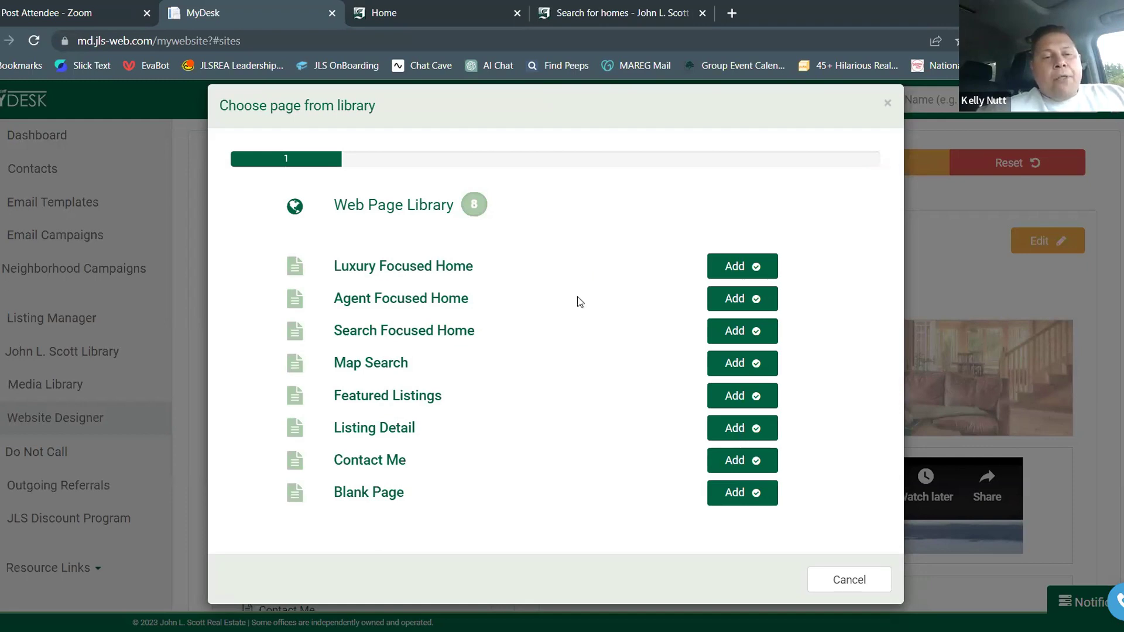
left_click(722, 404)
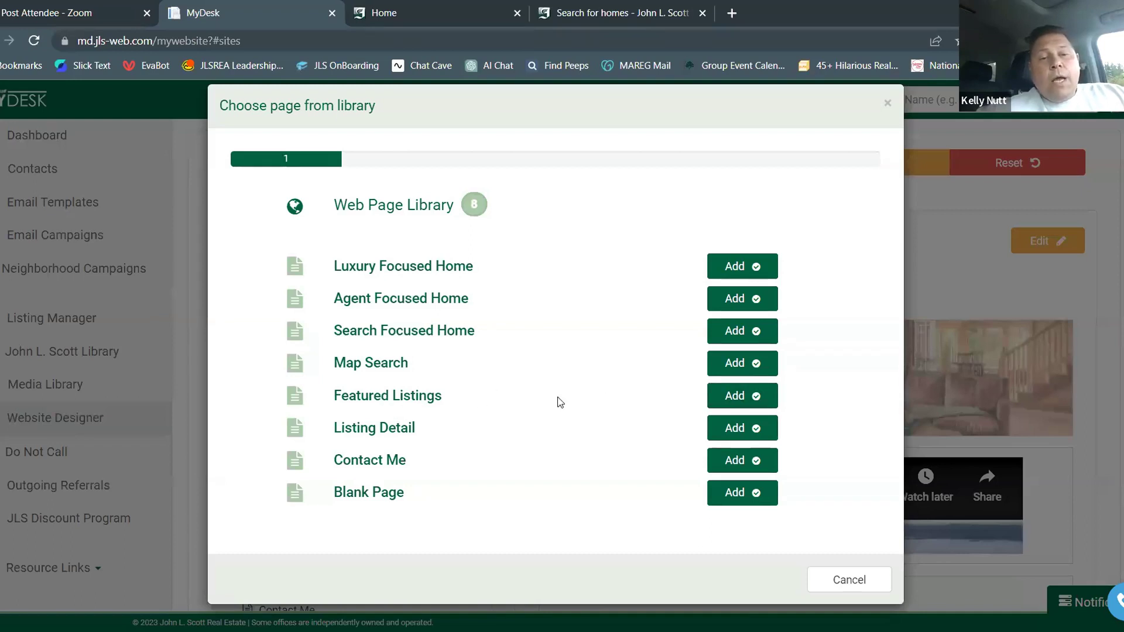
left_click(728, 403)
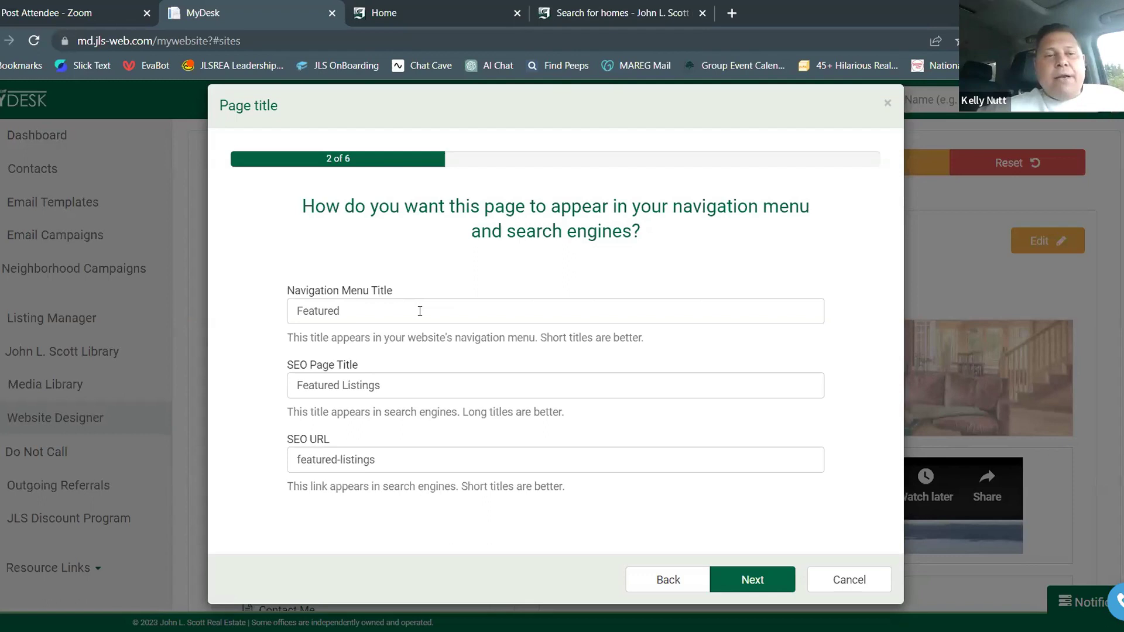
Set the navigation title and SEO page title to 'Mill Creek Homes' and continue
double_click(420, 310)
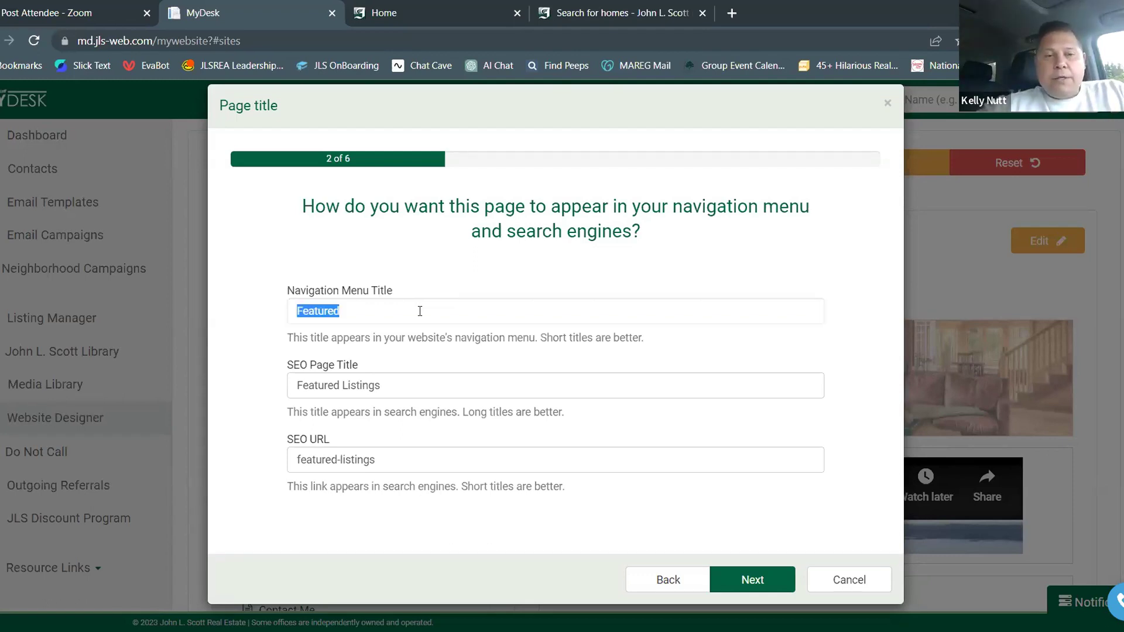
type("Mill Creek")
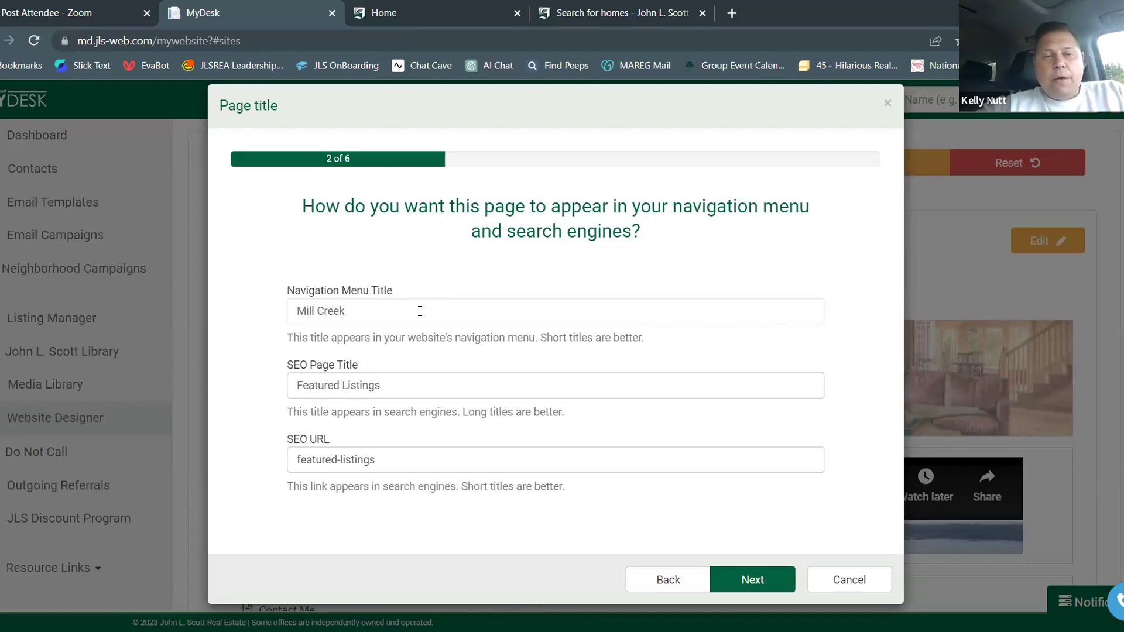
type(" Homes")
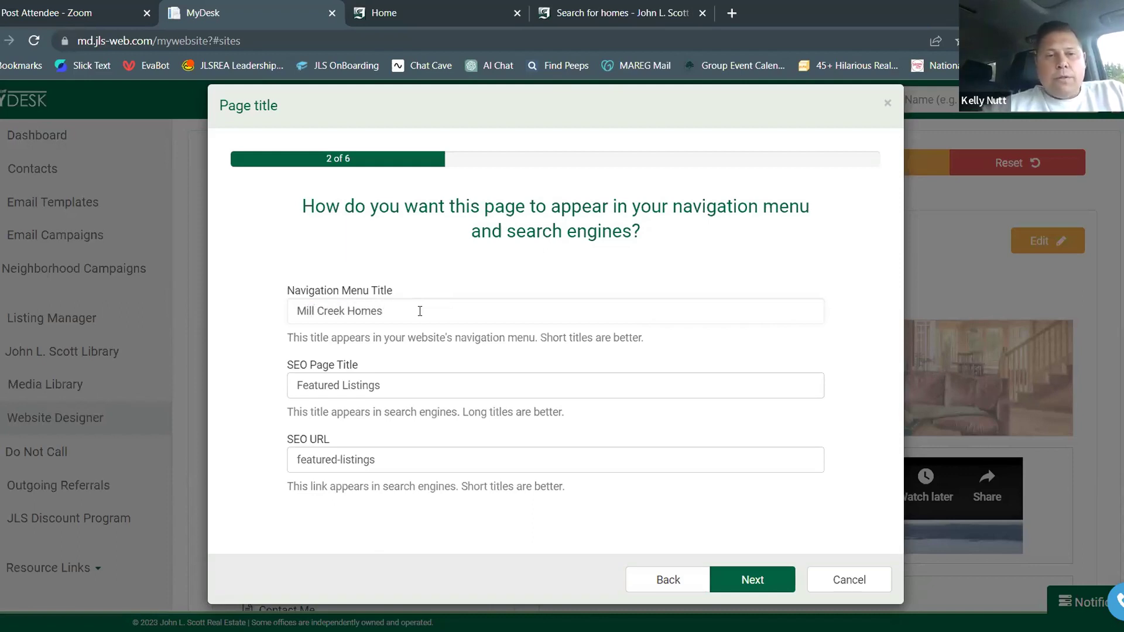
left_click_drag(395, 384, 291, 387)
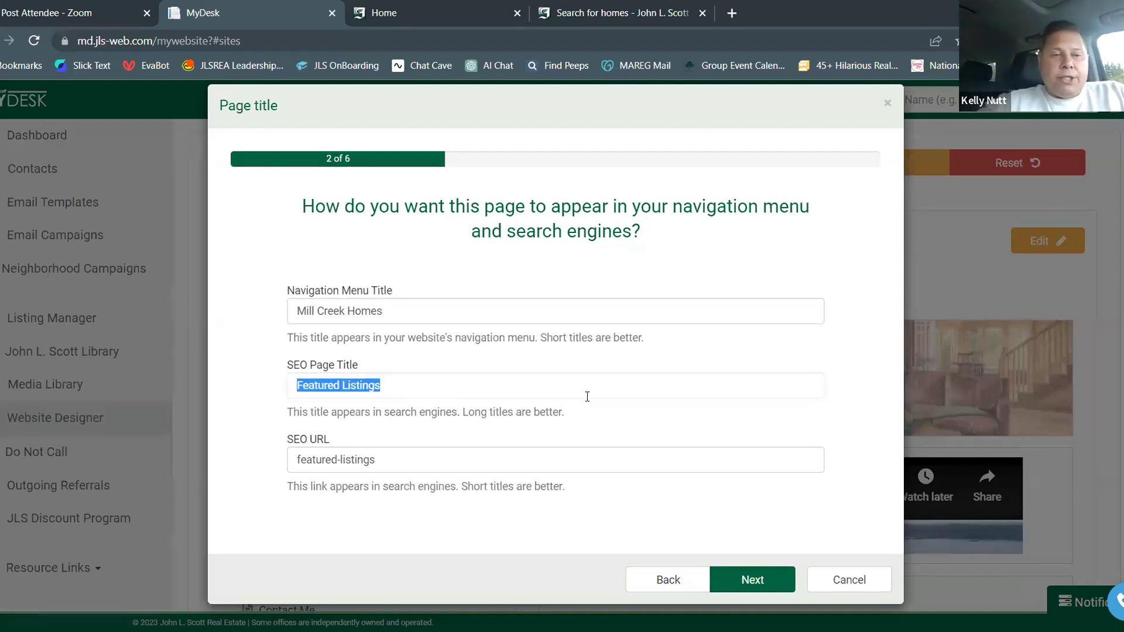
type("Mill Creek H")
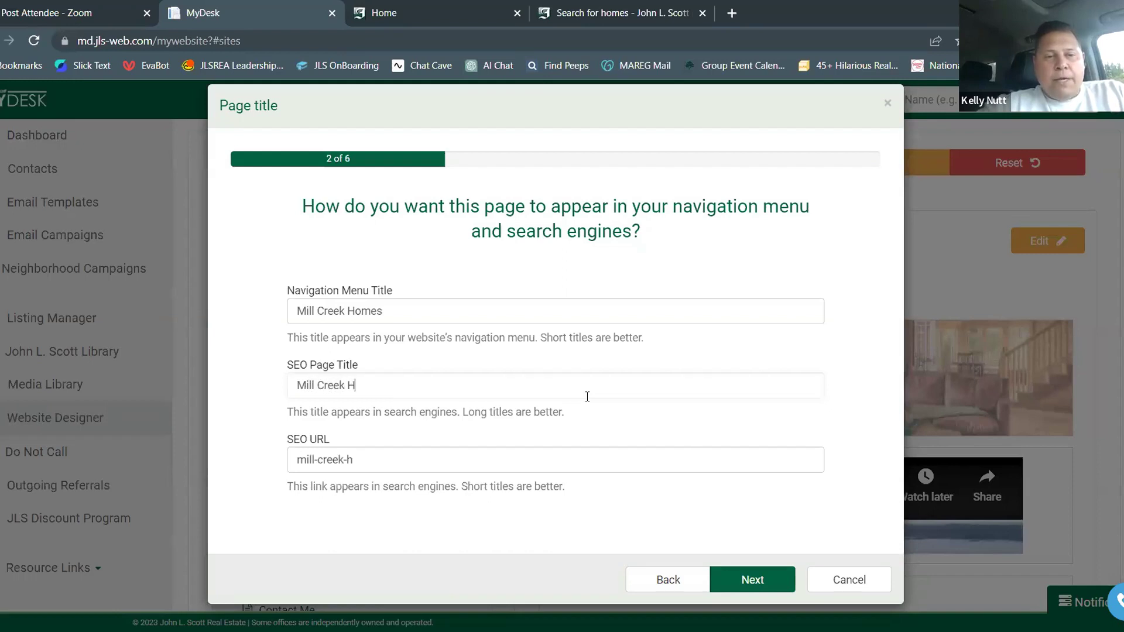
type("omes")
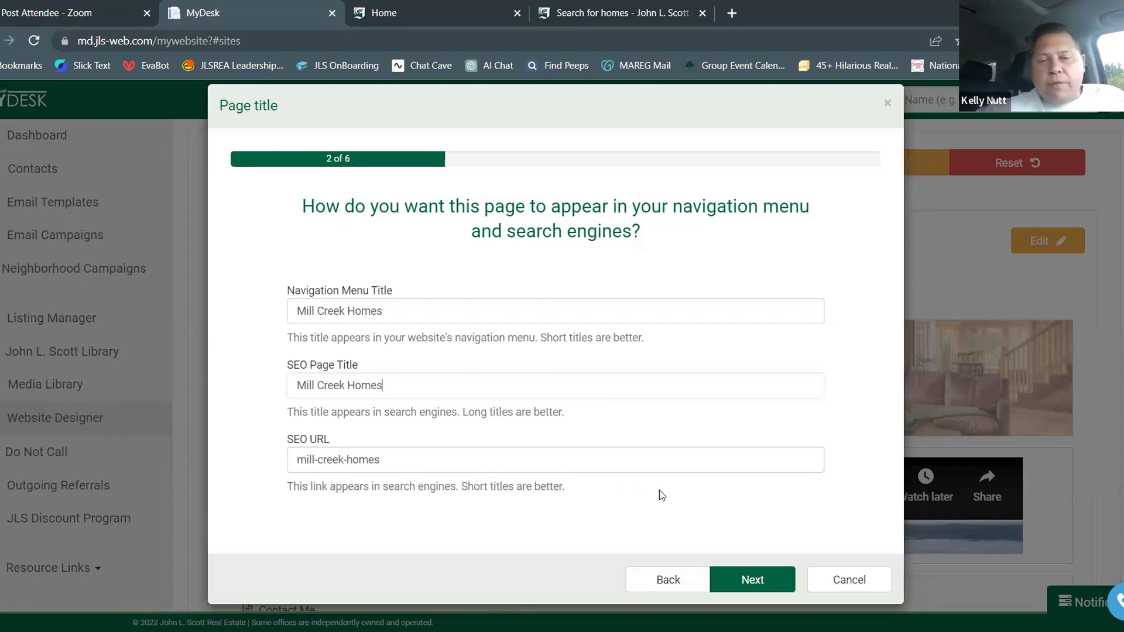
left_click(751, 579)
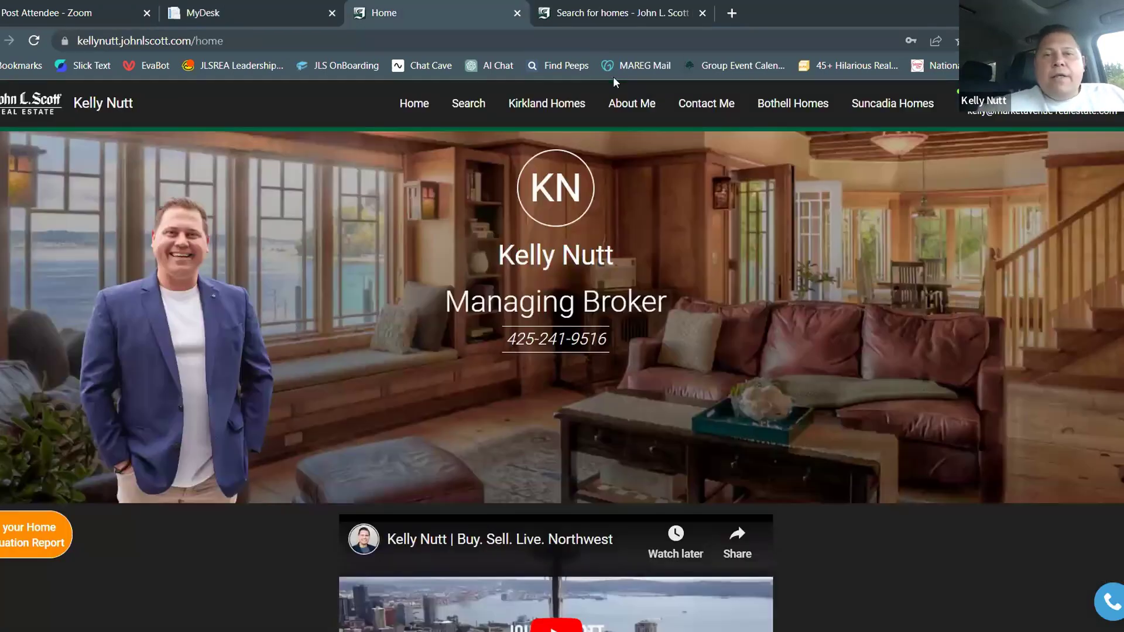
Keep the page in the navigation menu at Top level and create the Mill Creek Homes page
left_click(474, 17)
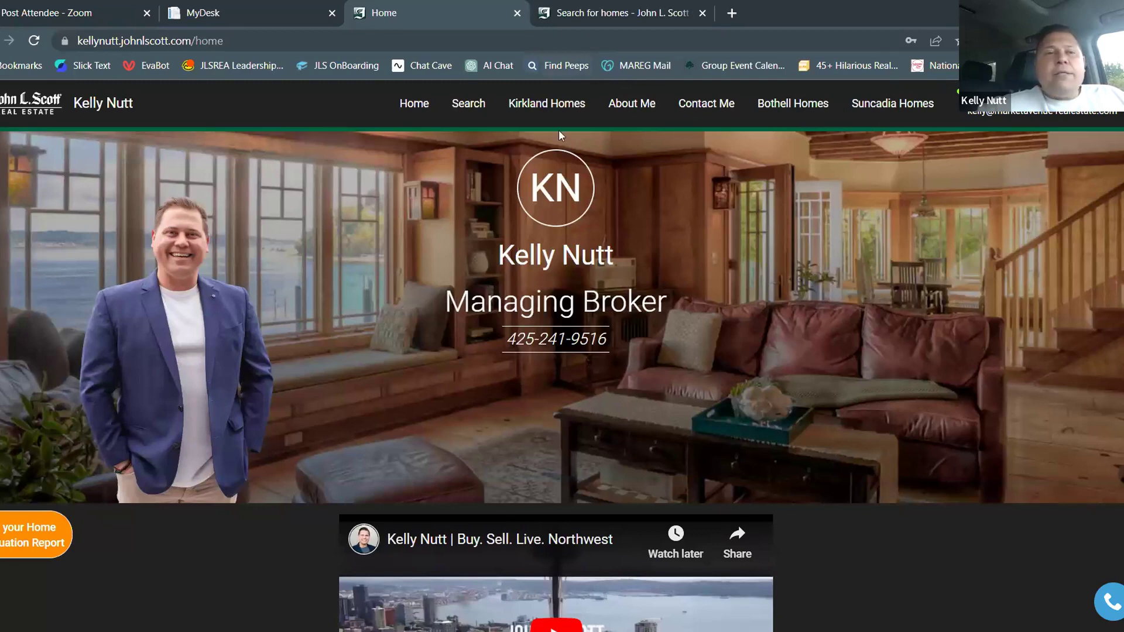
left_click(246, 12)
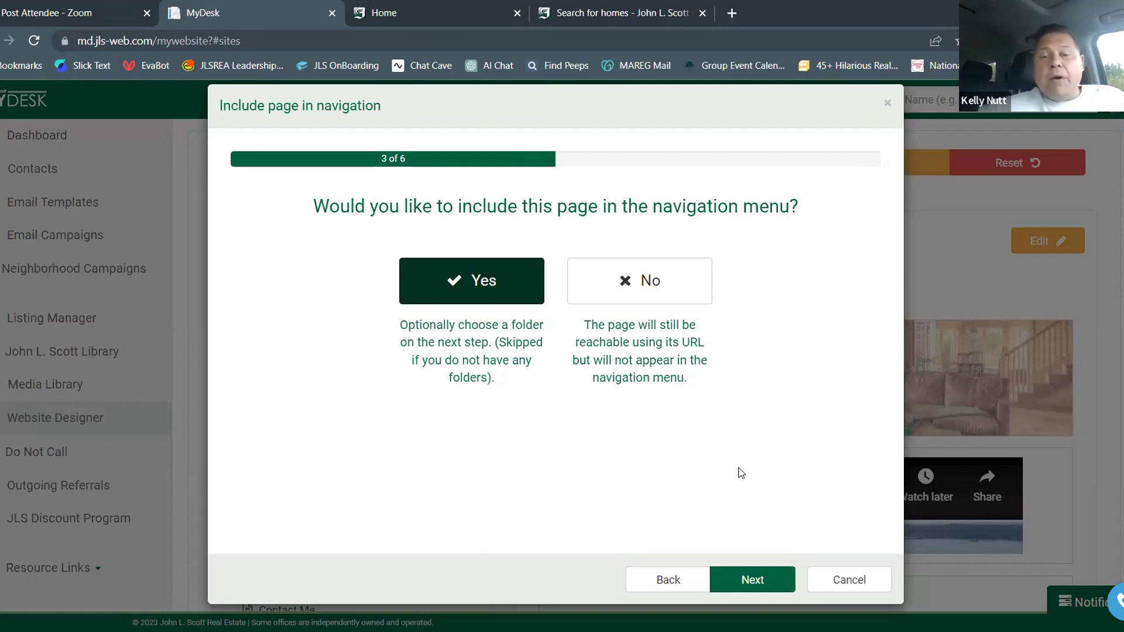
left_click(764, 578)
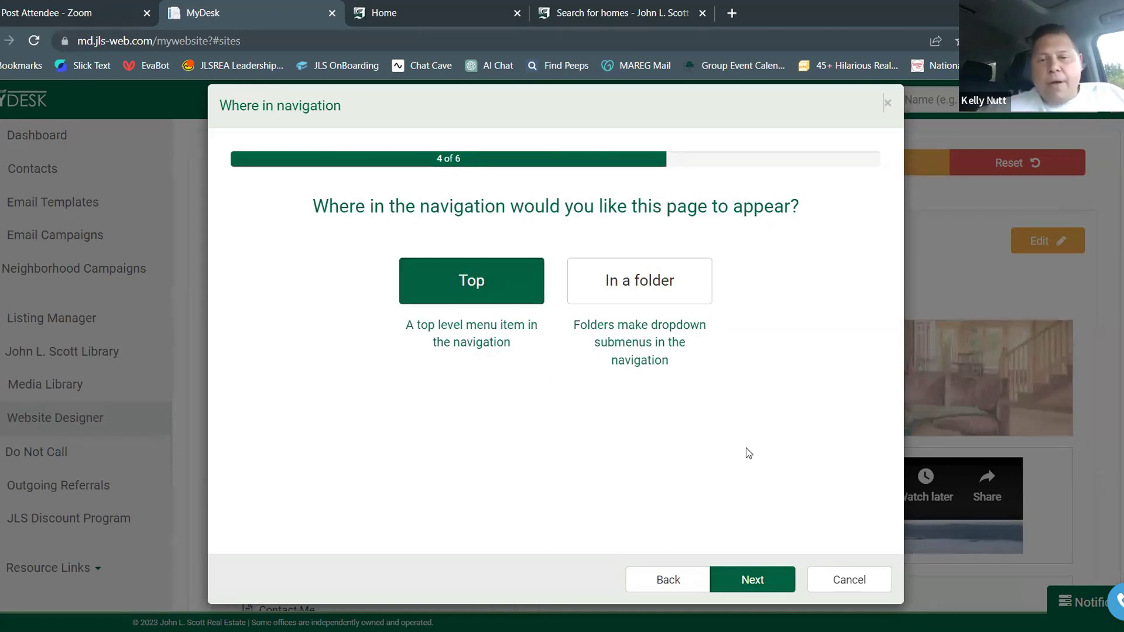
left_click(752, 578)
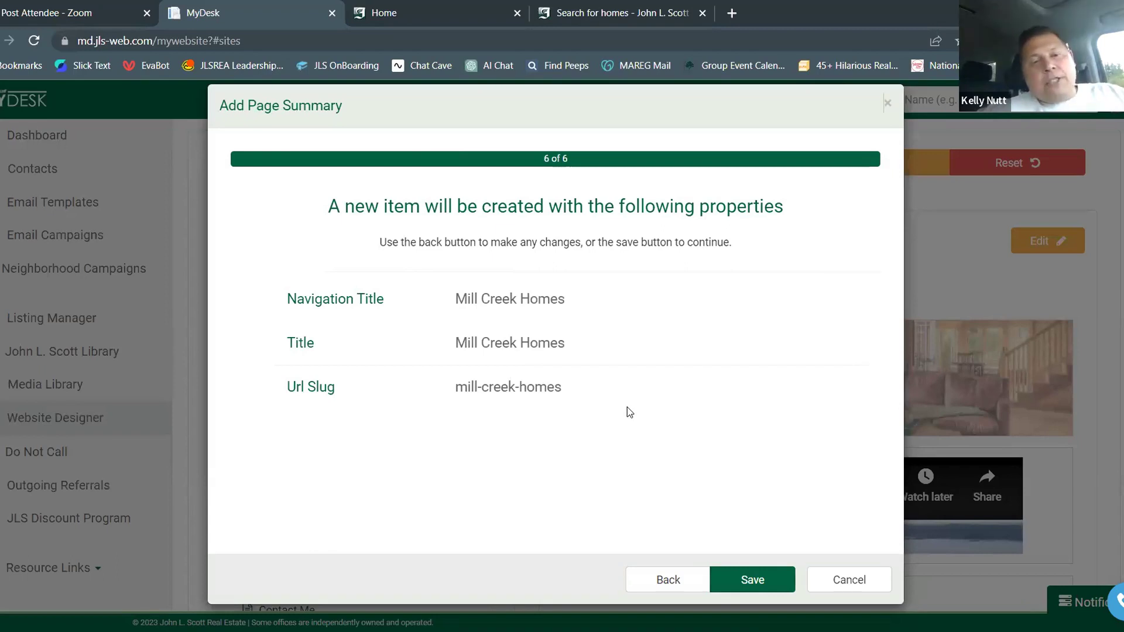
left_click(746, 578)
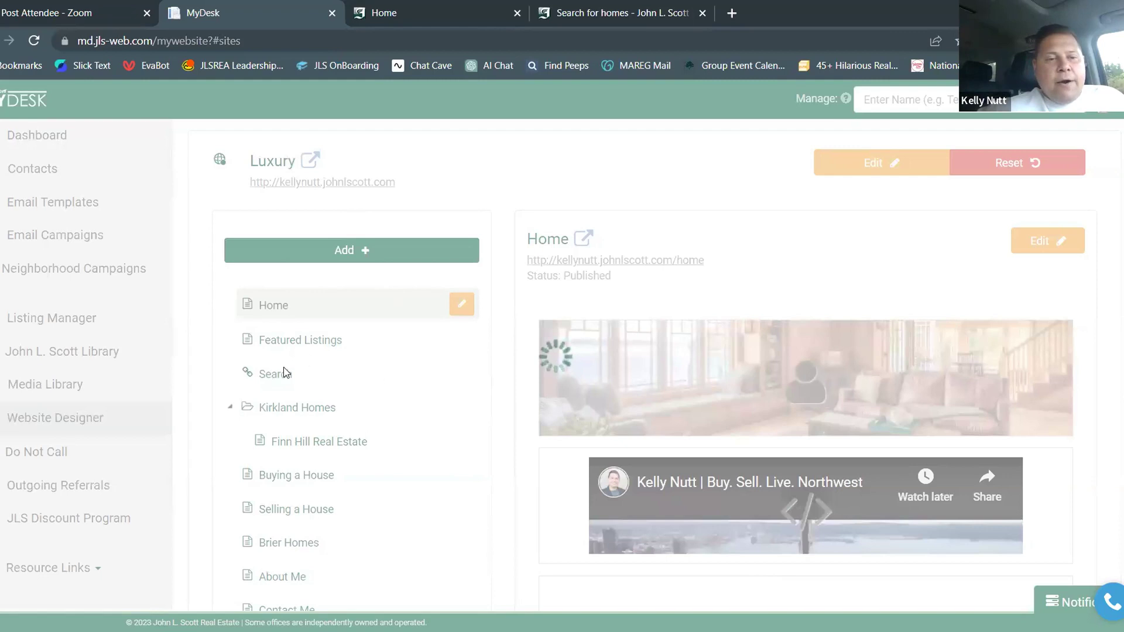
Find Mill Creek Homes at the end of the Luxury site's page list and open its details
scroll(401, 330, "down", 5)
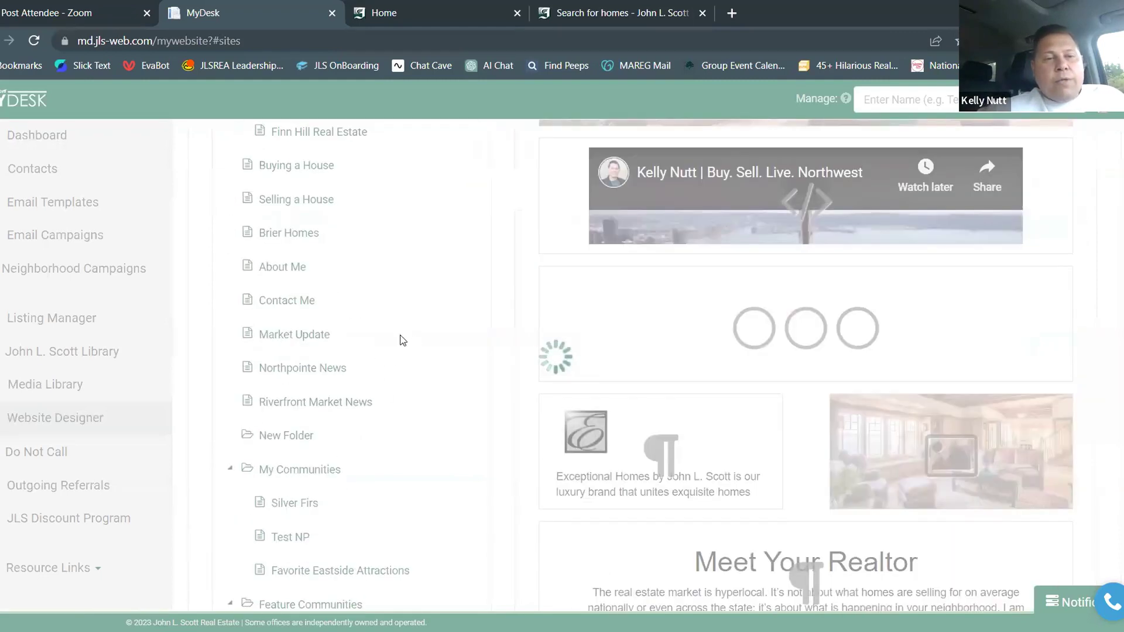
scroll(342, 420, "down", 5)
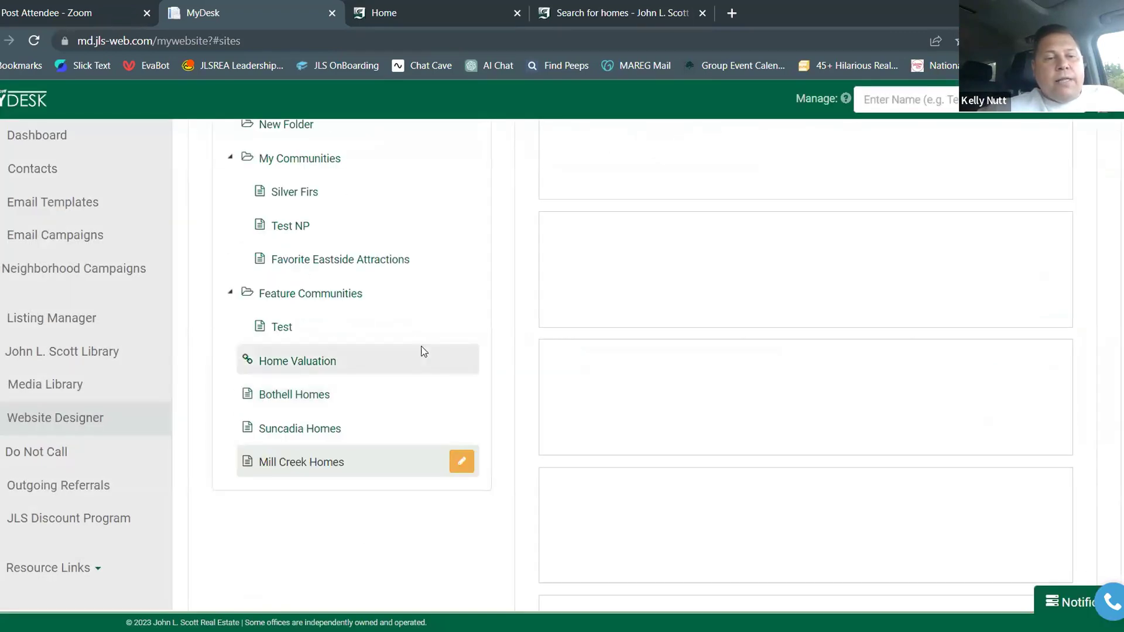
left_click(461, 463)
scroll(466, 468, "down", 9)
scroll(469, 469, "down", 1)
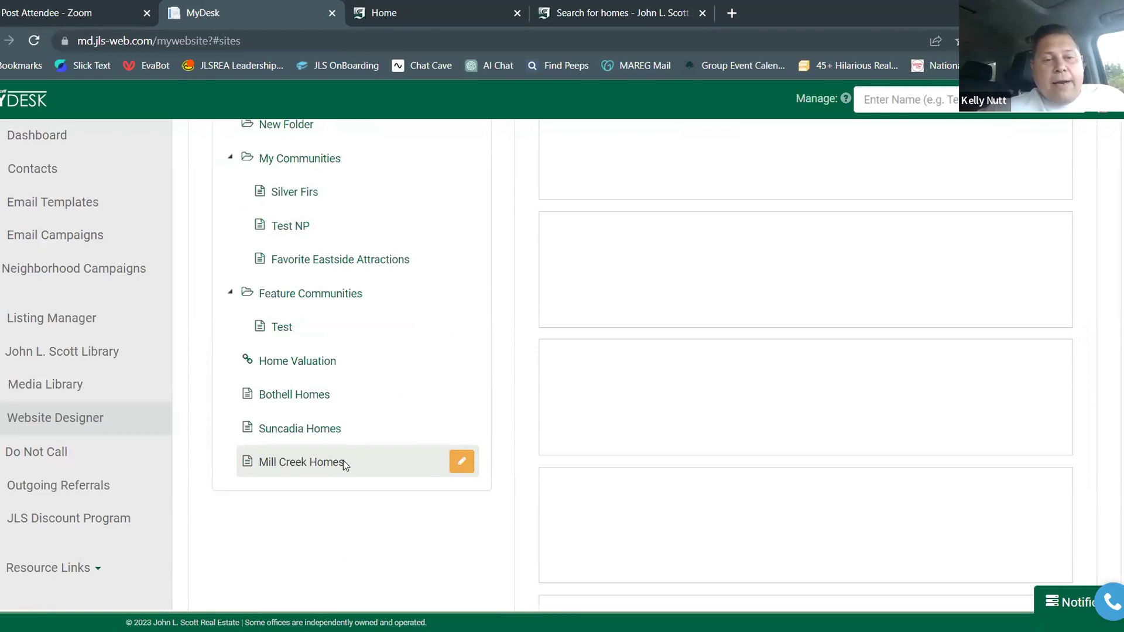
scroll(343, 460, "up", 10)
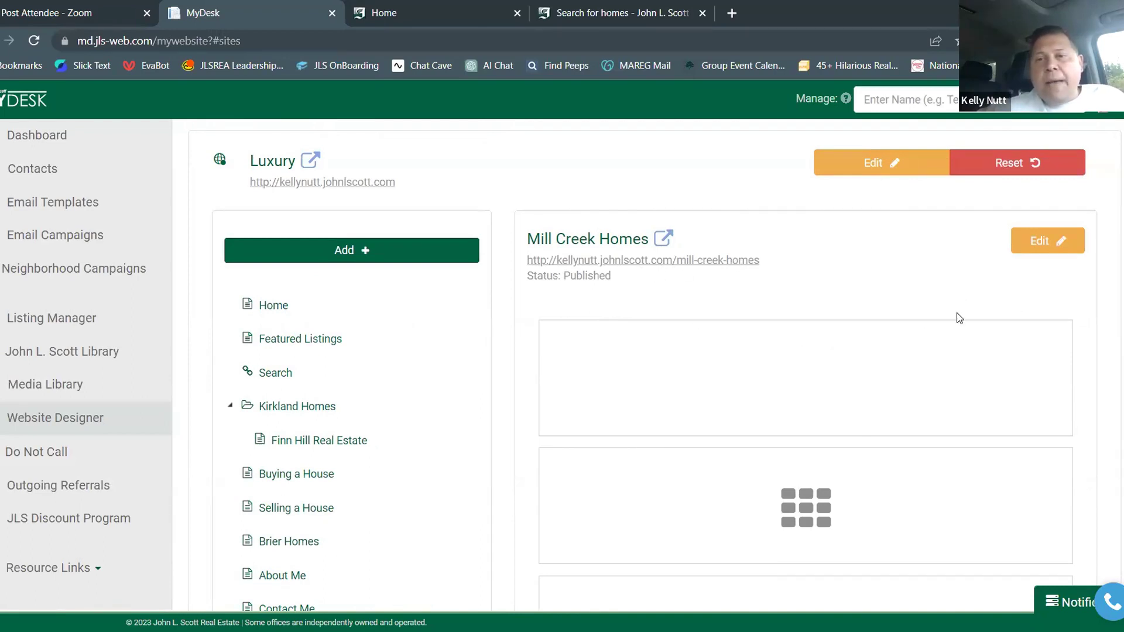
Edit the Mill Creek Homes page and open Add Content for its first empty placeholder
left_click(1050, 243)
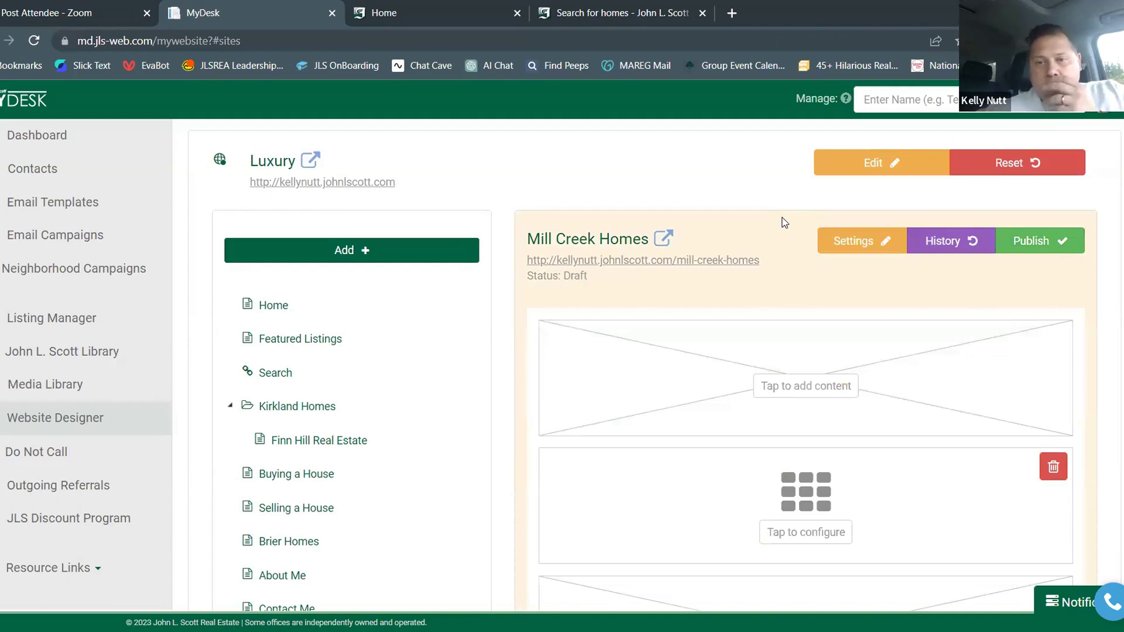
scroll(803, 203, "down", 3)
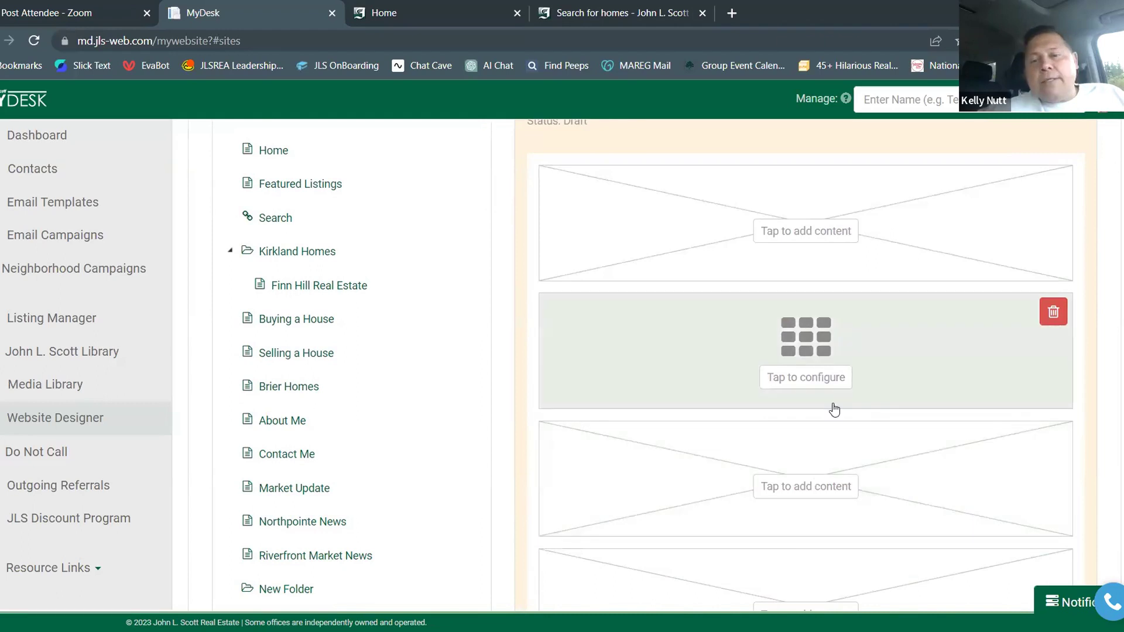
scroll(834, 409, "down", 3)
scroll(834, 407, "down", 4)
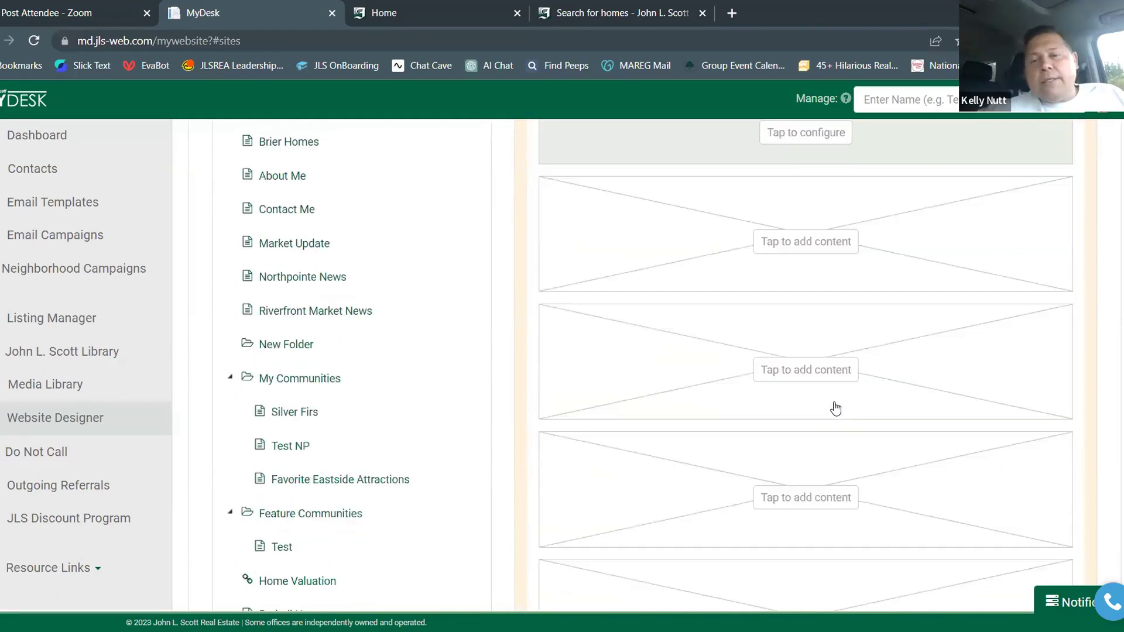
scroll(833, 407, "up", 10)
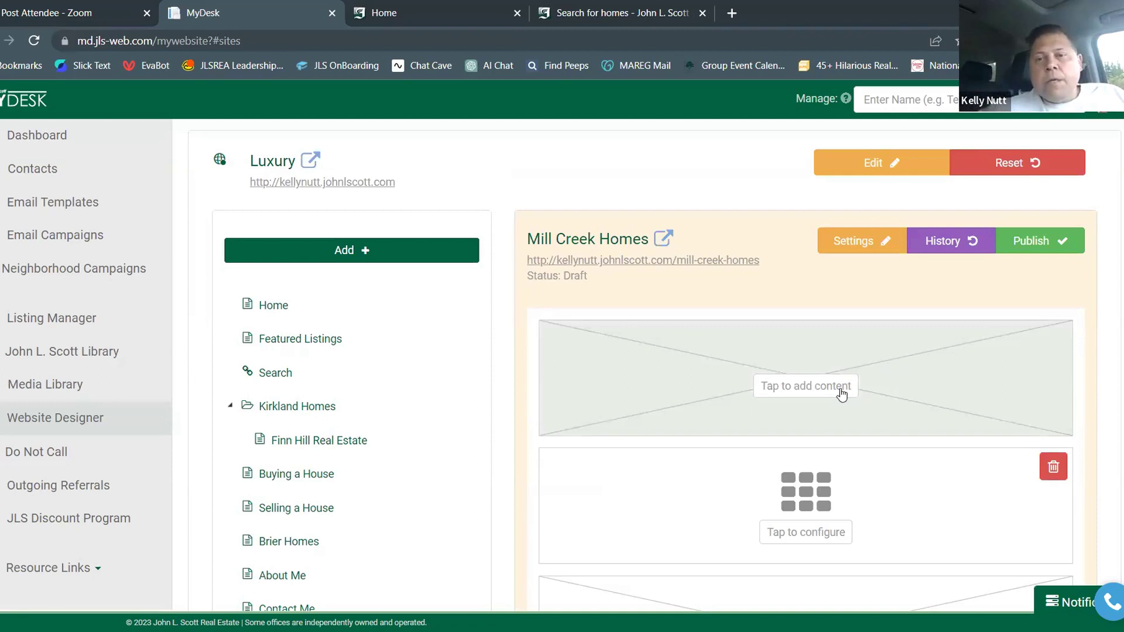
left_click(794, 386)
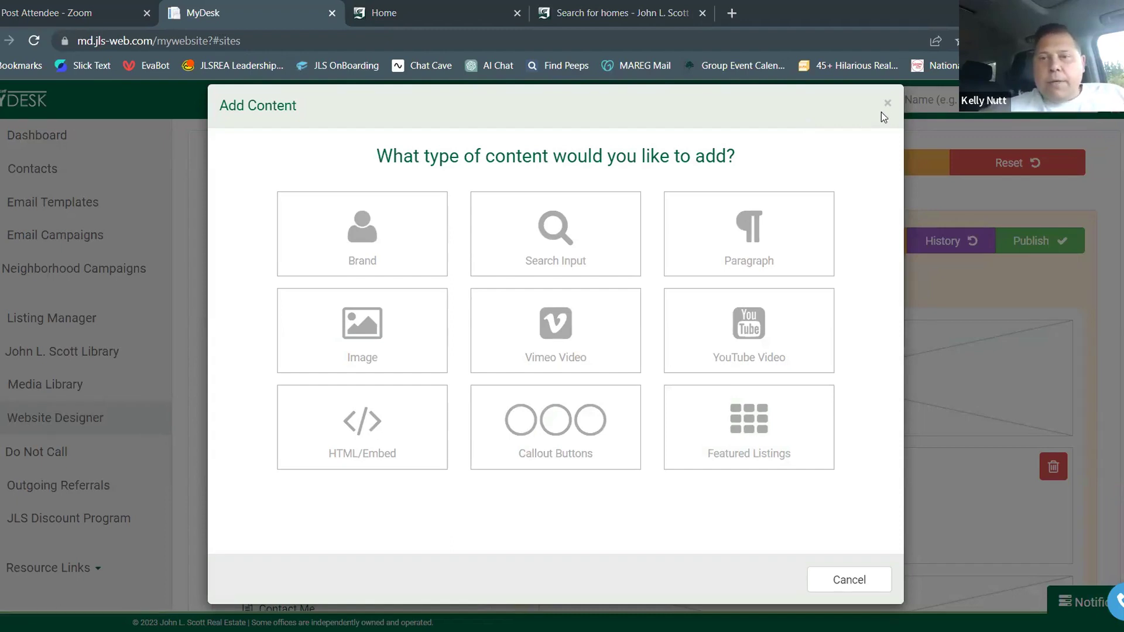
Reopen the top section's content choices and start a Brand banner block
left_click(948, 393)
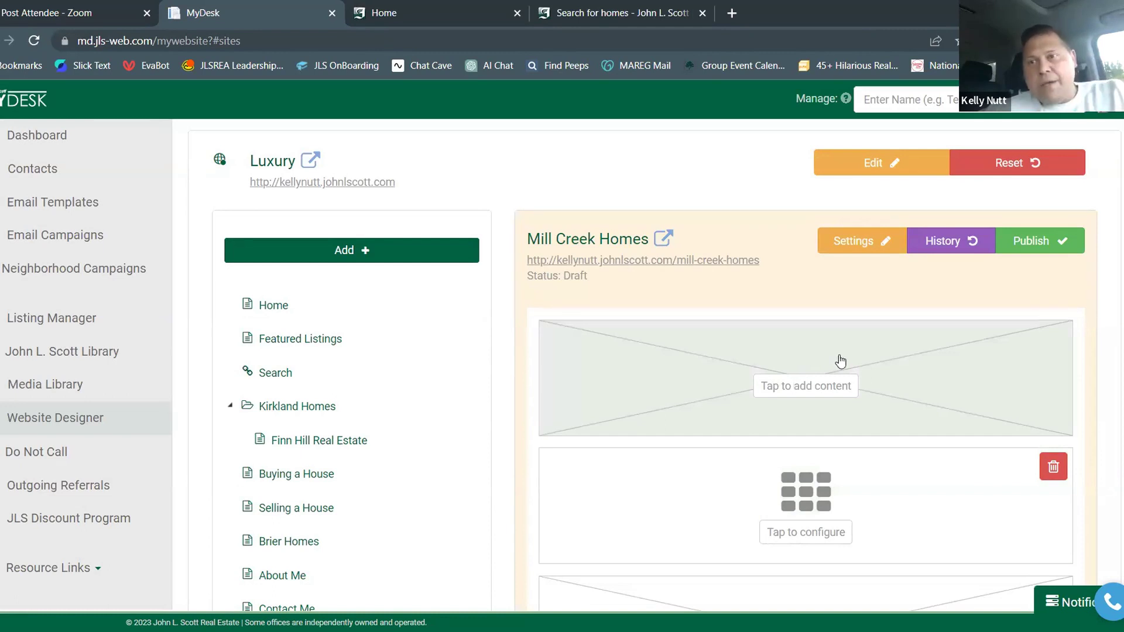
scroll(839, 363, "down", 1)
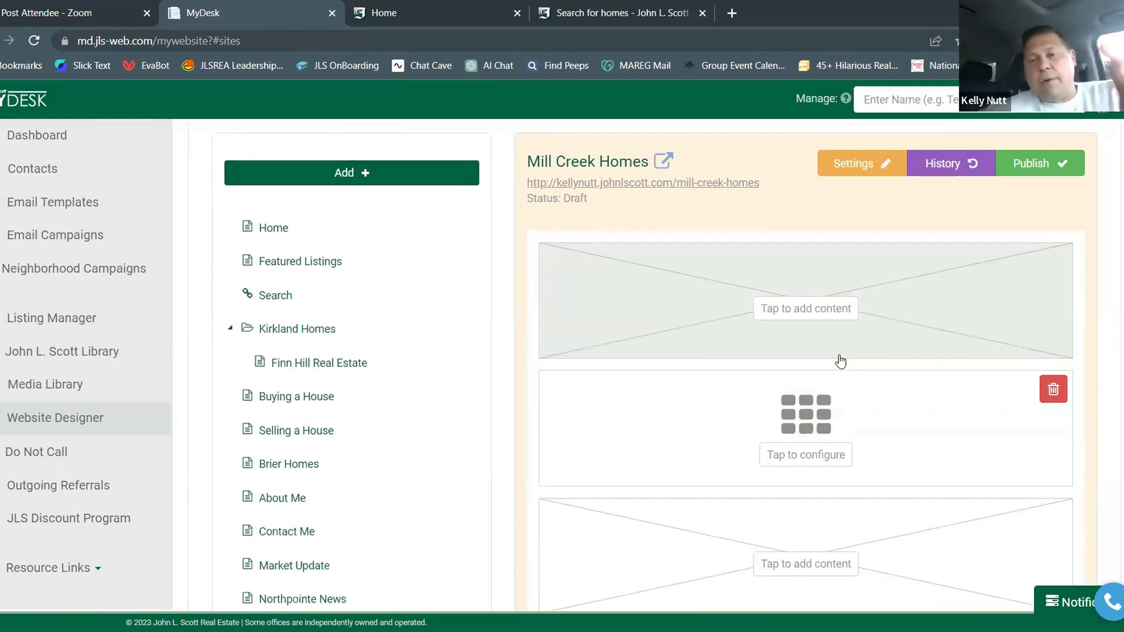
left_click(837, 314)
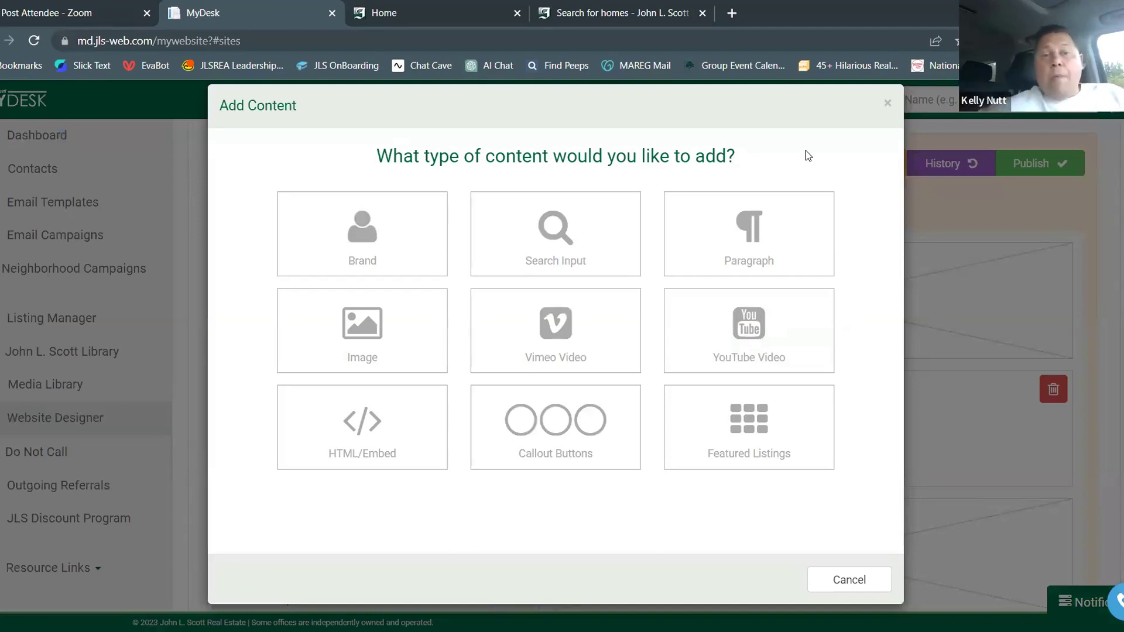
left_click(336, 220)
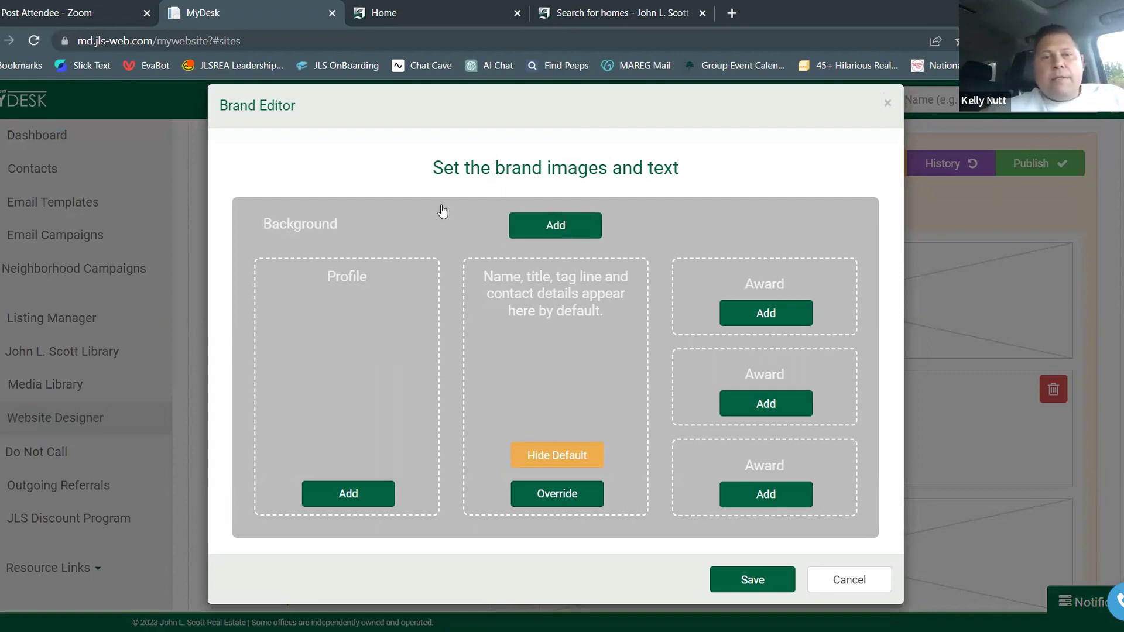
Cancel the Brand Editor and reopen Add Content for the top section
left_click(843, 579)
left_click(827, 313)
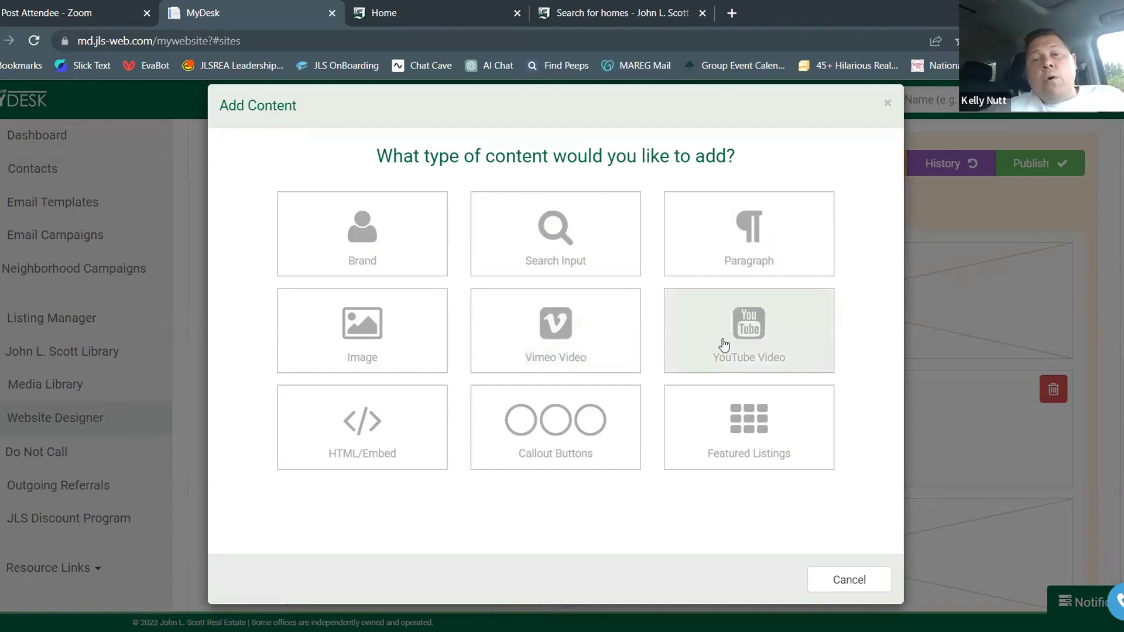
Try and cancel Vimeo and YouTube video blocks, then reopen Add Content for the block
left_click(555, 332)
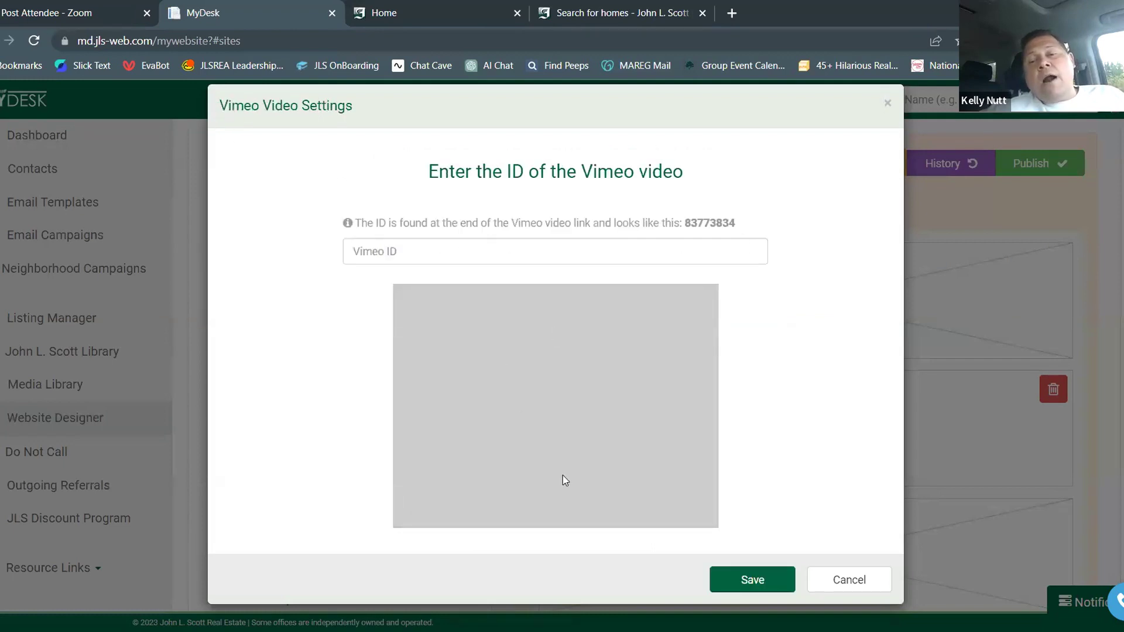
left_click(831, 585)
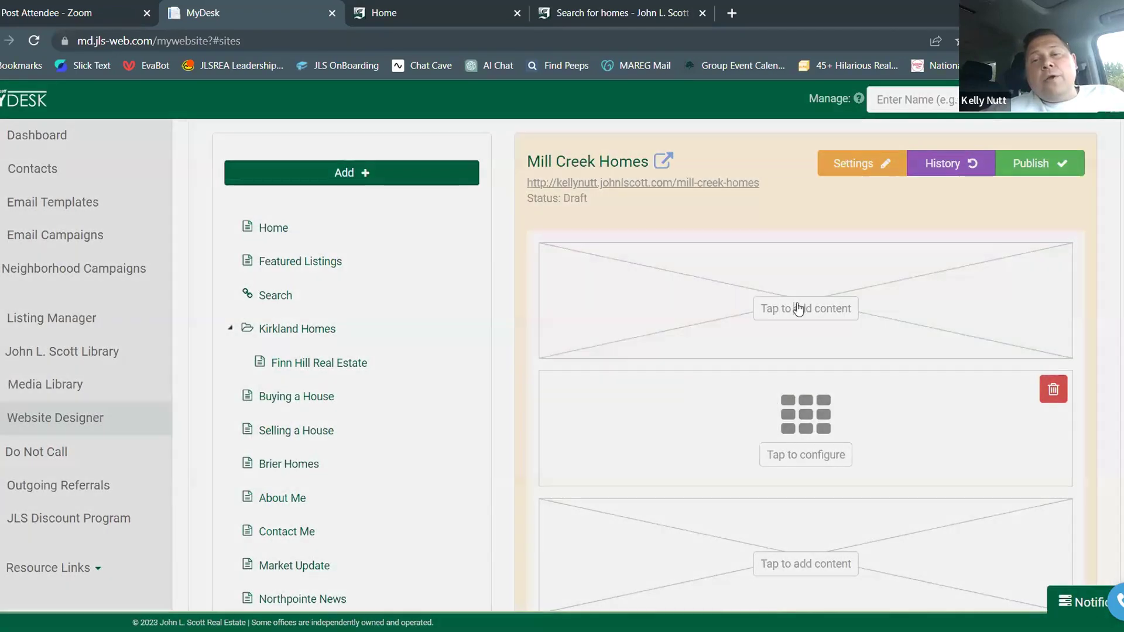
left_click(799, 308)
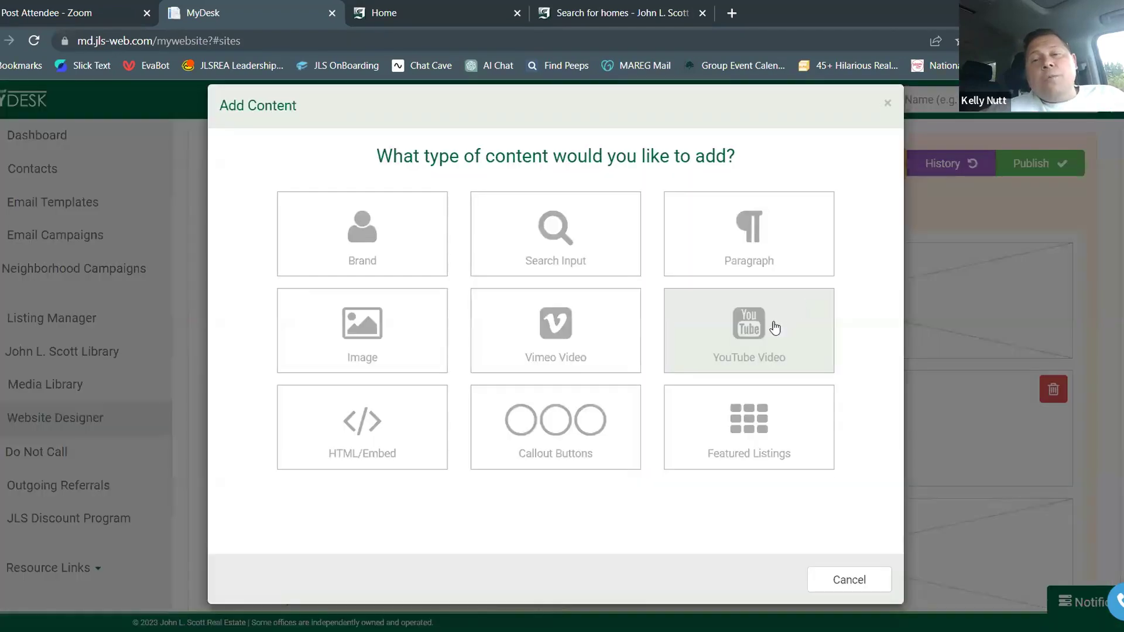
left_click(773, 322)
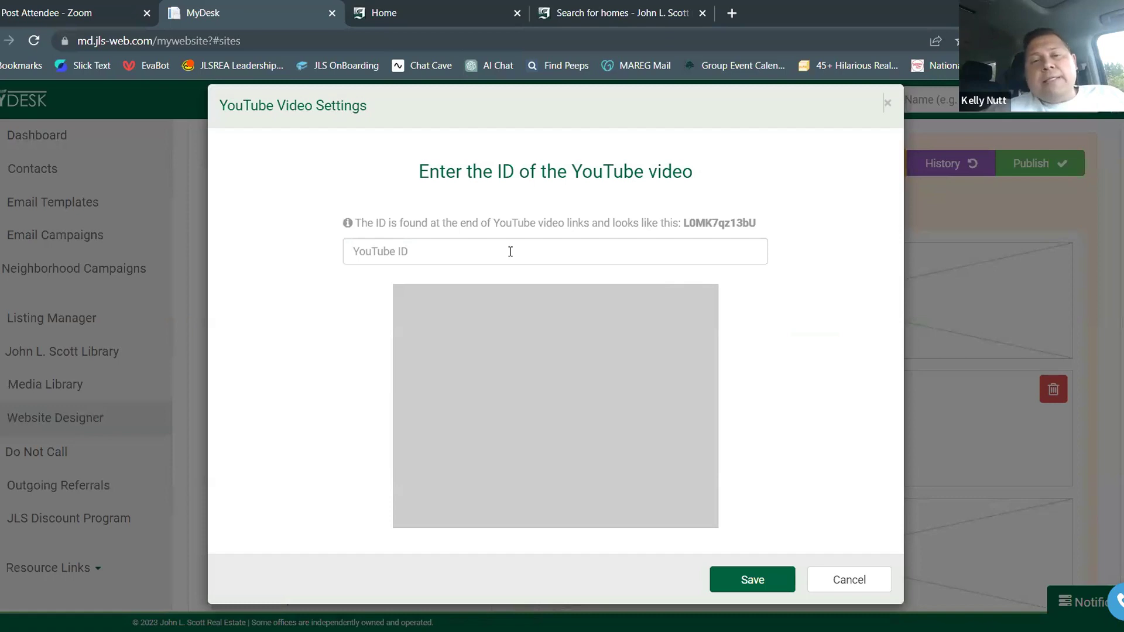
left_click(860, 588)
left_click(789, 317)
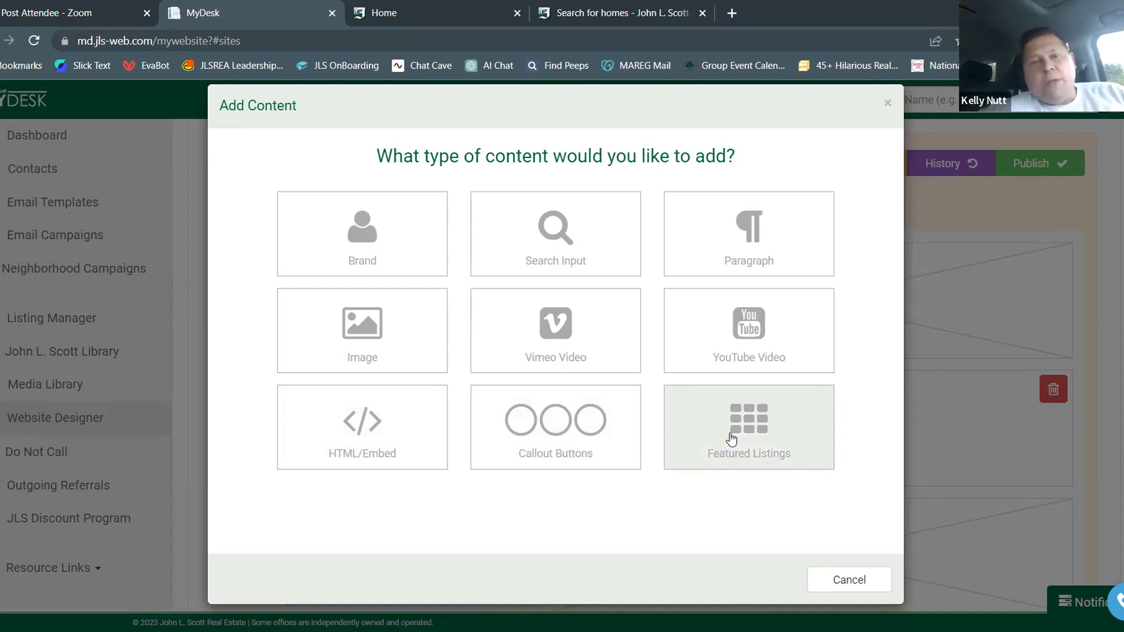
Choose an Image block and browse to JLS (Public) > Home Photos > Exterior
left_click(400, 358)
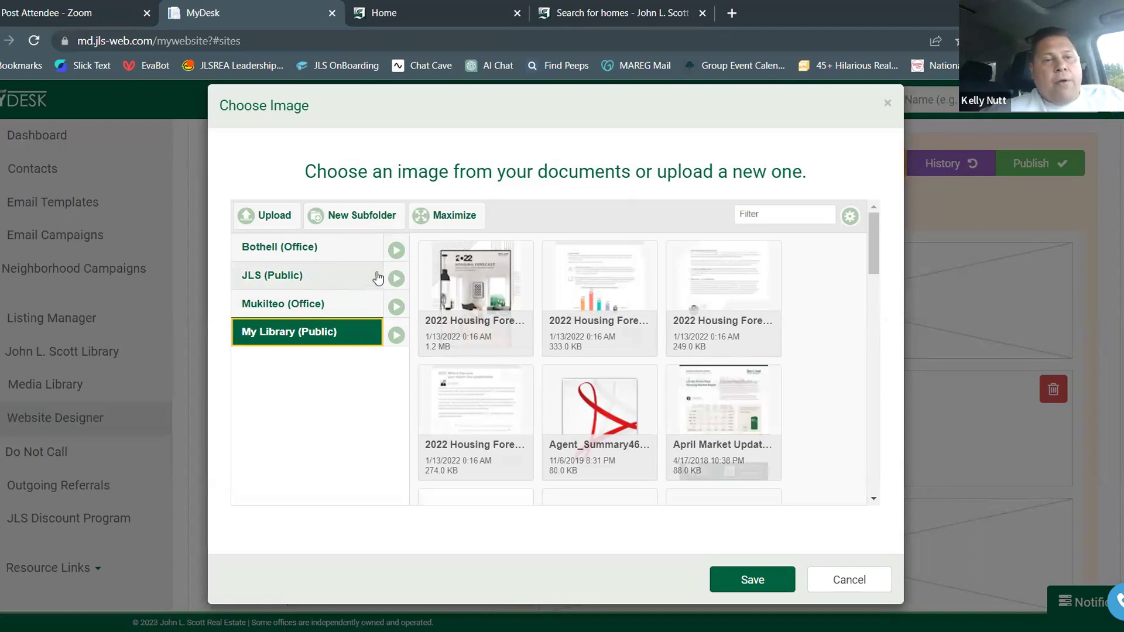
left_click(397, 280)
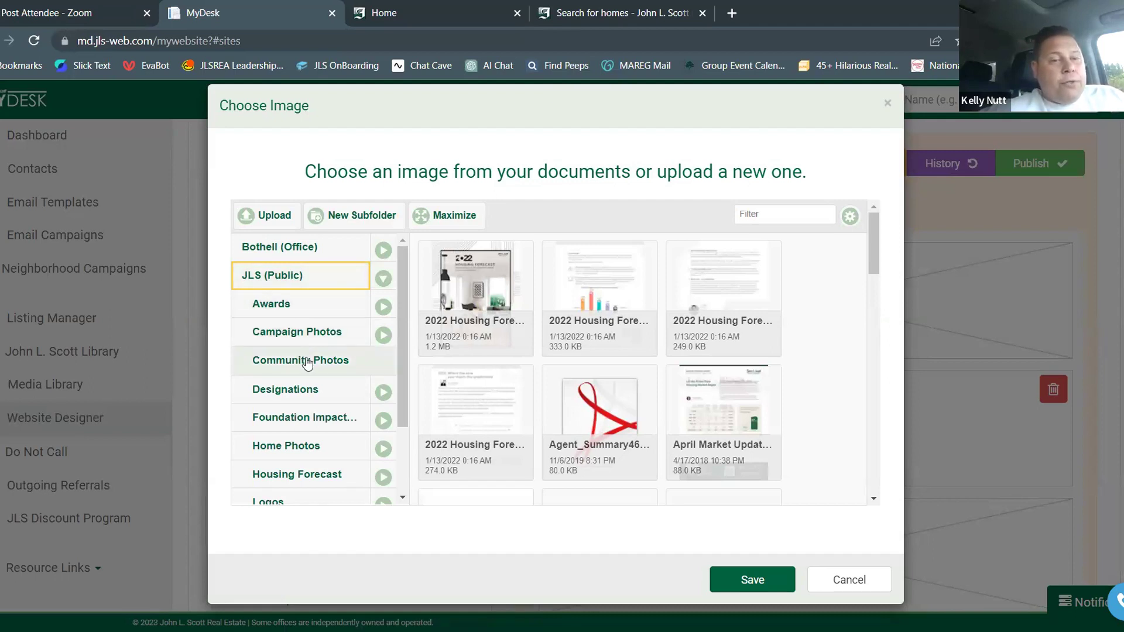
scroll(306, 363, "down", 2)
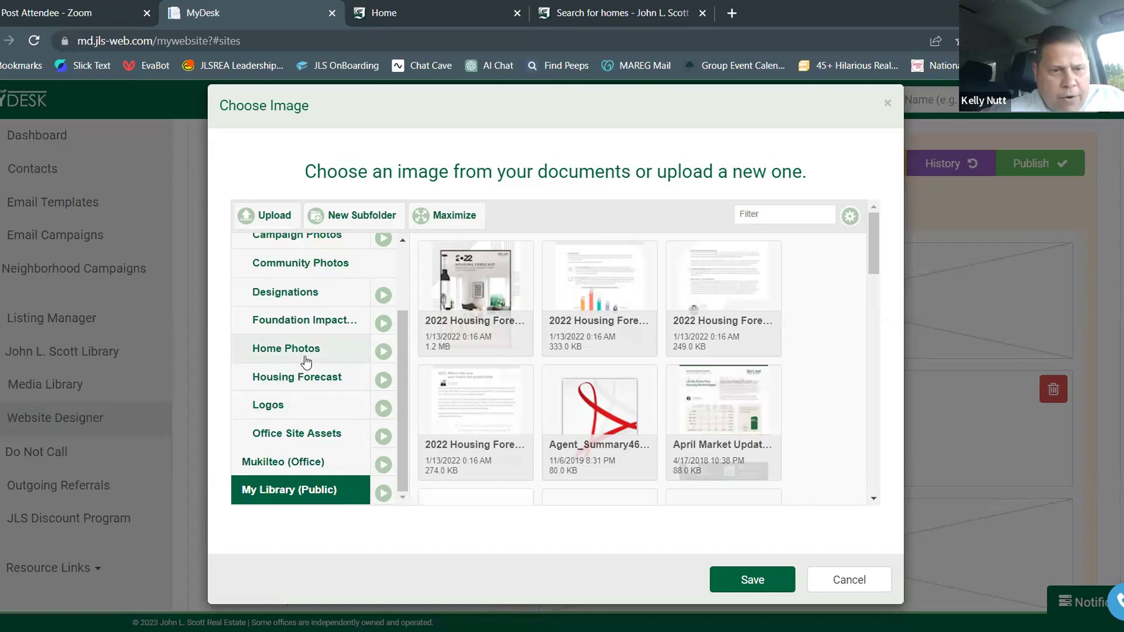
left_click(383, 351)
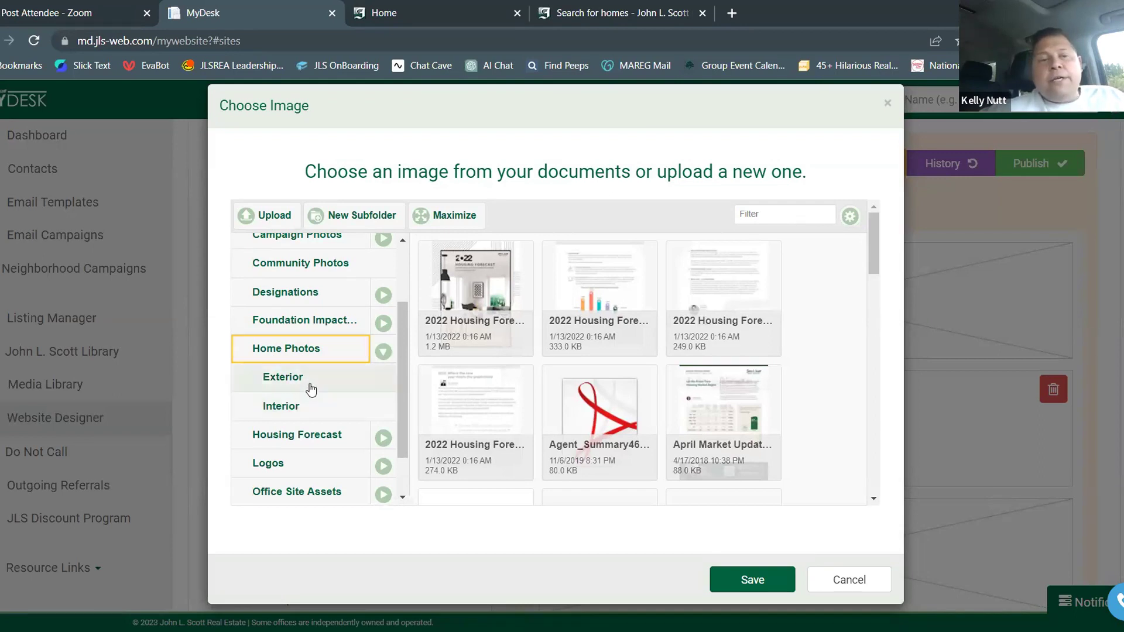
left_click(311, 389)
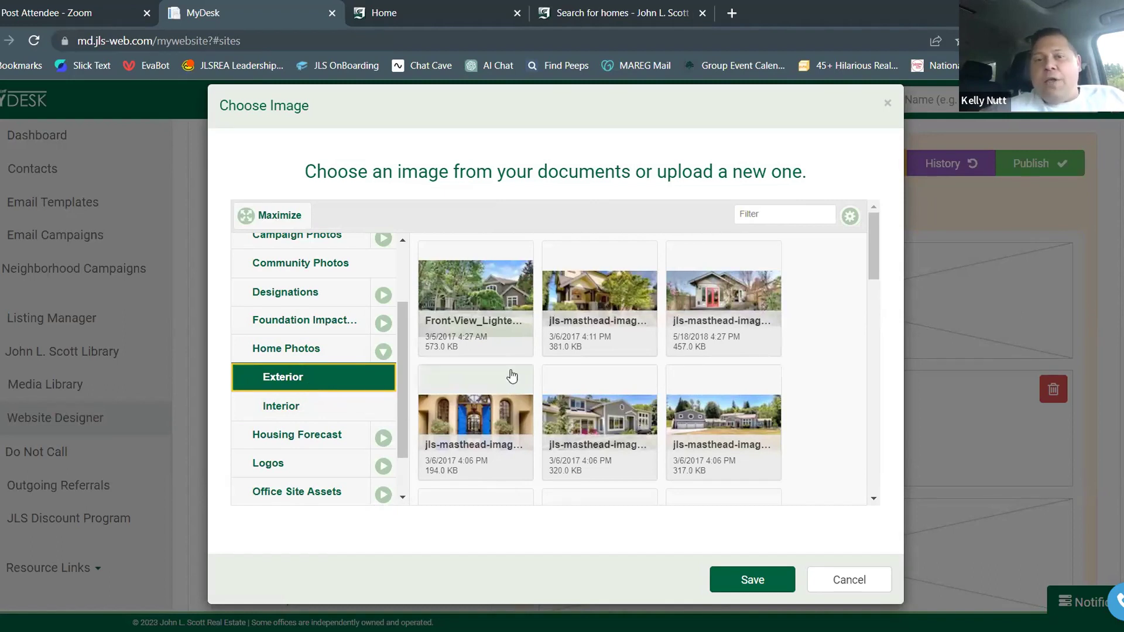
Select the Front-View exterior house photo and save it as the top banner image
scroll(535, 367, "down", 3)
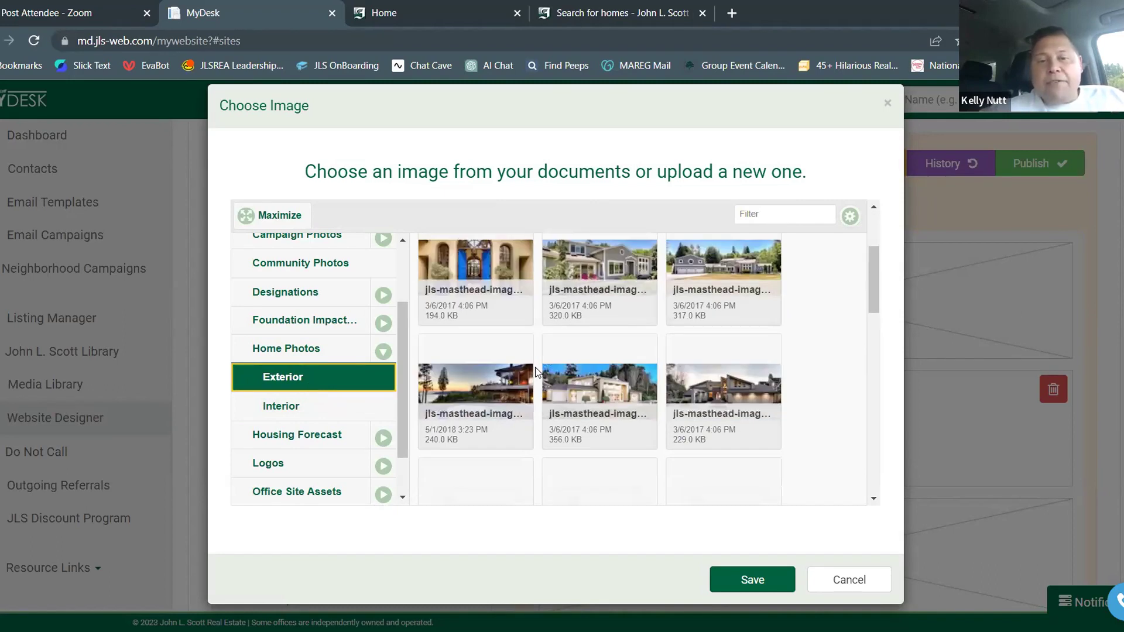
scroll(535, 367, "down", 3)
scroll(535, 366, "down", 3)
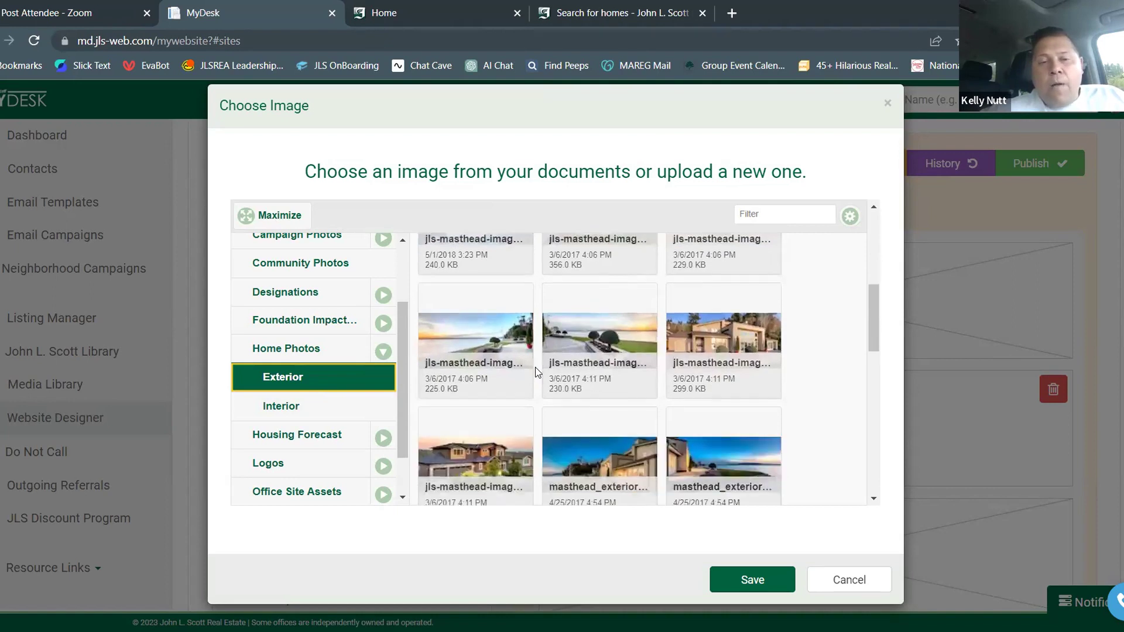
scroll(535, 367, "down", 2)
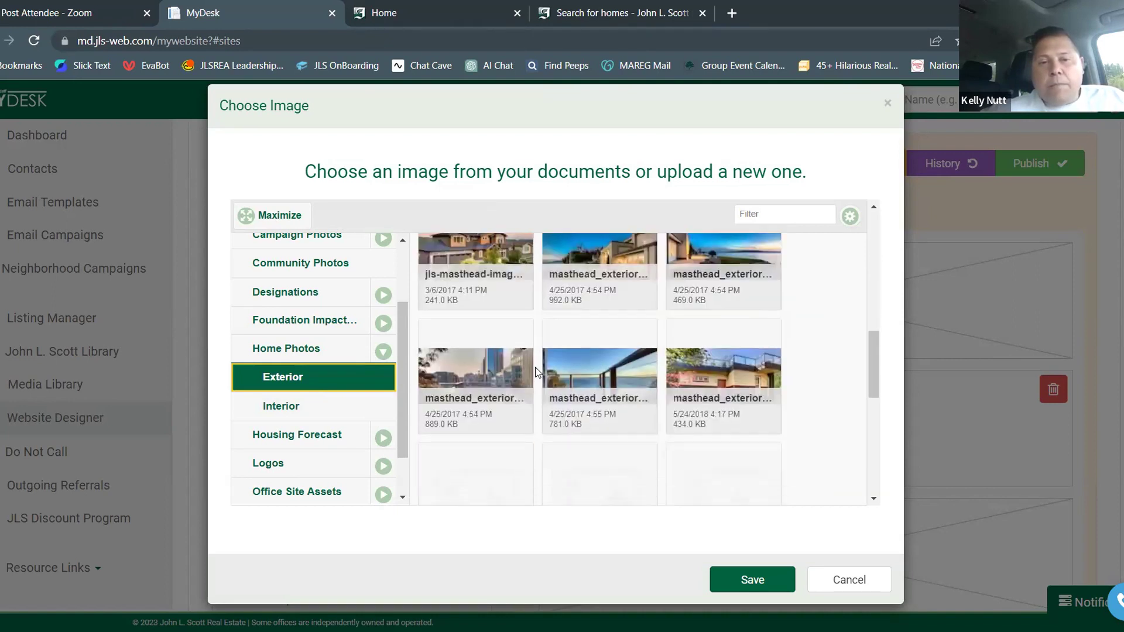
scroll(534, 367, "down", 4)
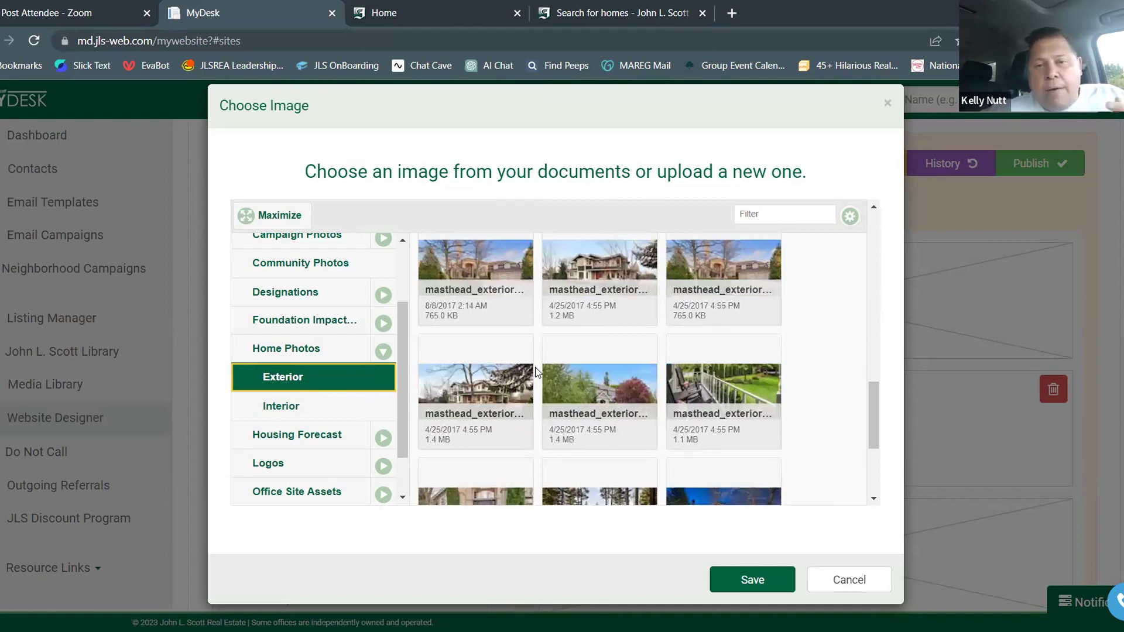
scroll(535, 367, "down", 2)
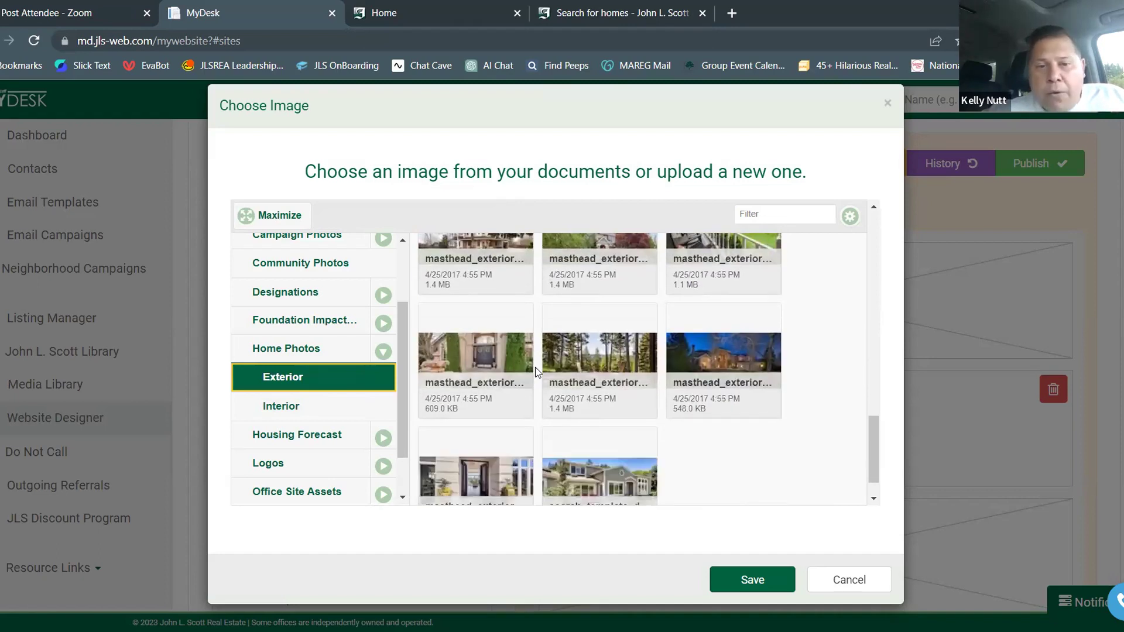
scroll(535, 367, "down", 2)
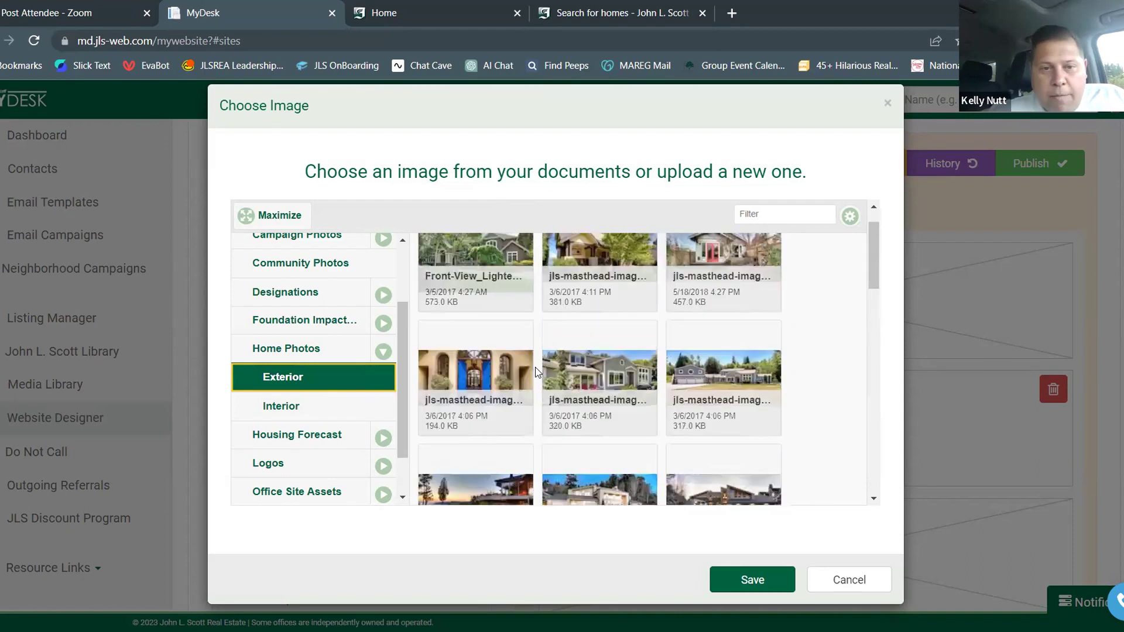
scroll(535, 367, "up", 1)
left_click(491, 311)
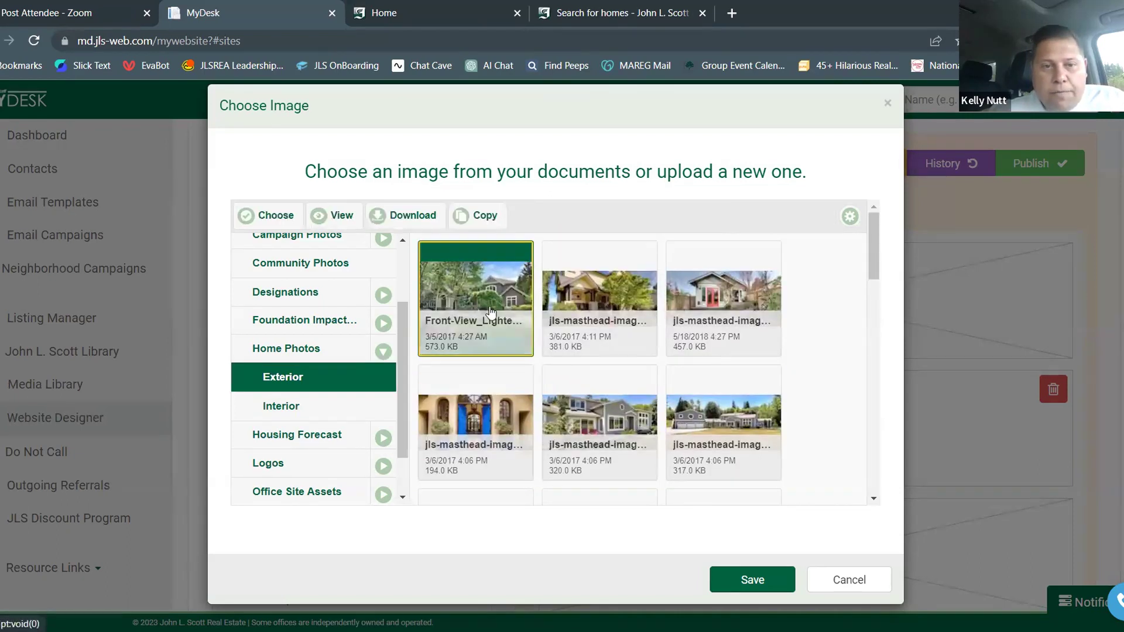
left_click(729, 580)
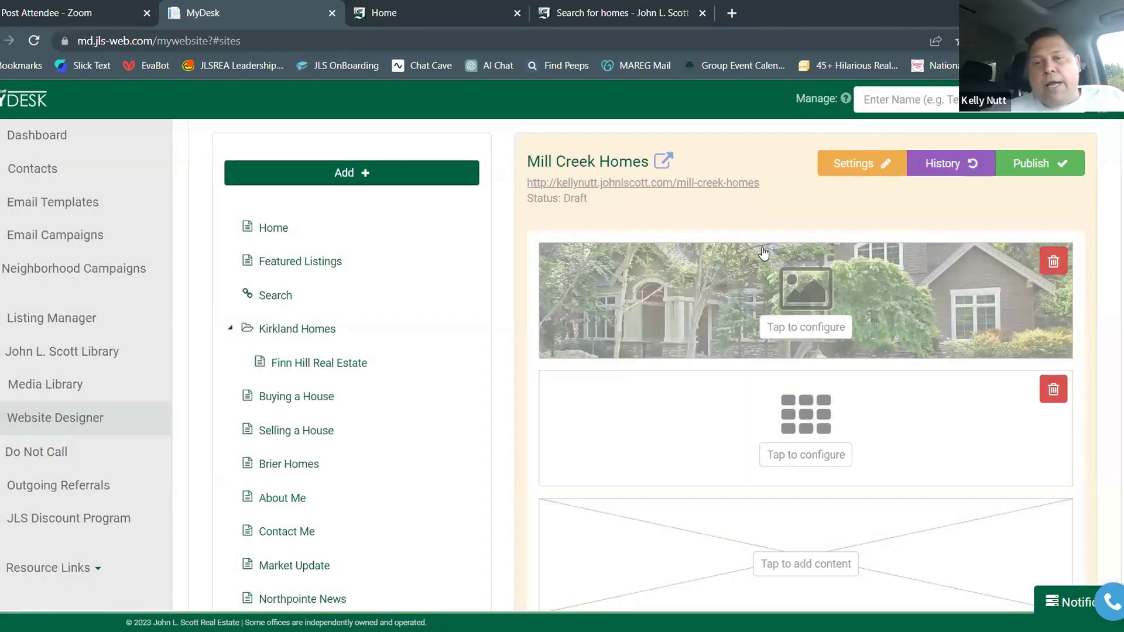
Open the Mill Creek Homes URL preview and scroll past the banner through the sold listings grid
left_click(655, 185)
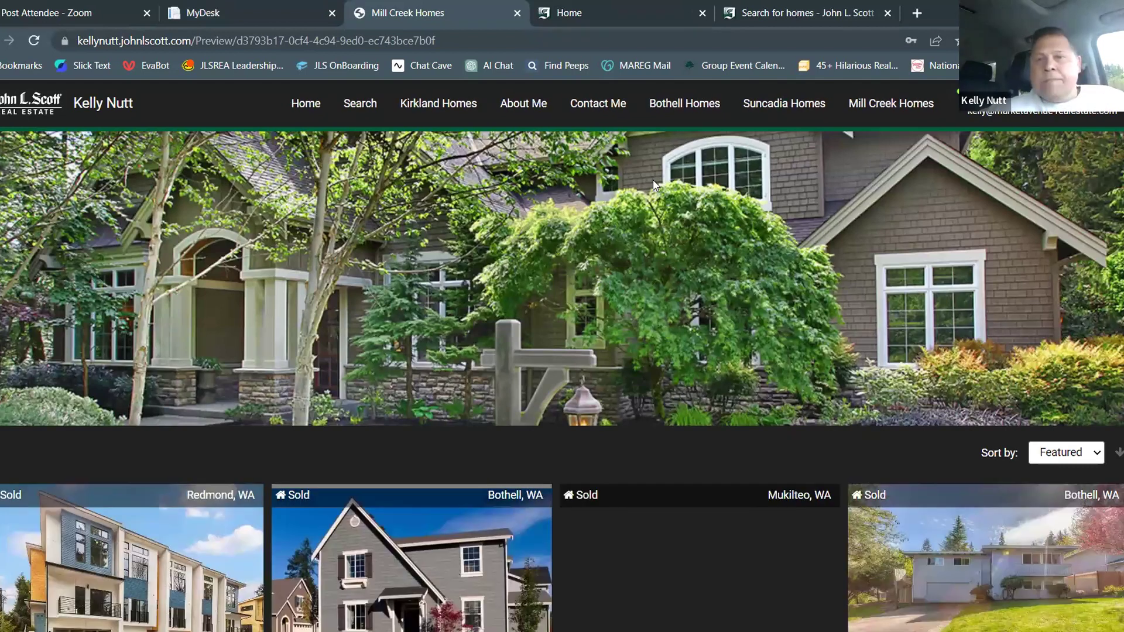
scroll(655, 164, "down", 2)
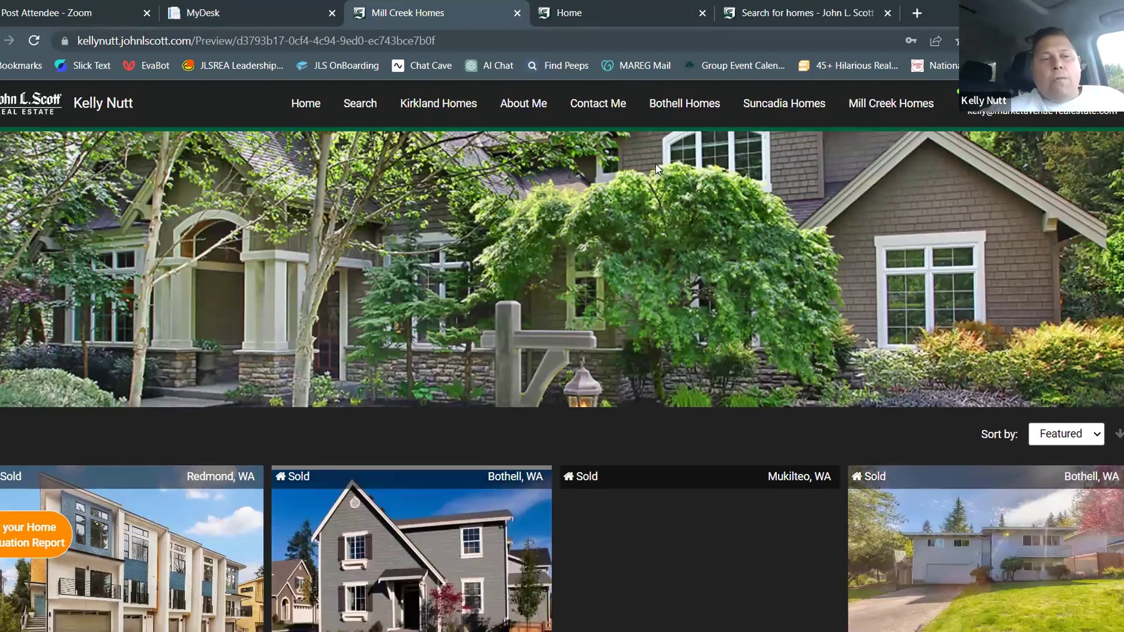
scroll(597, 256, "down", 1)
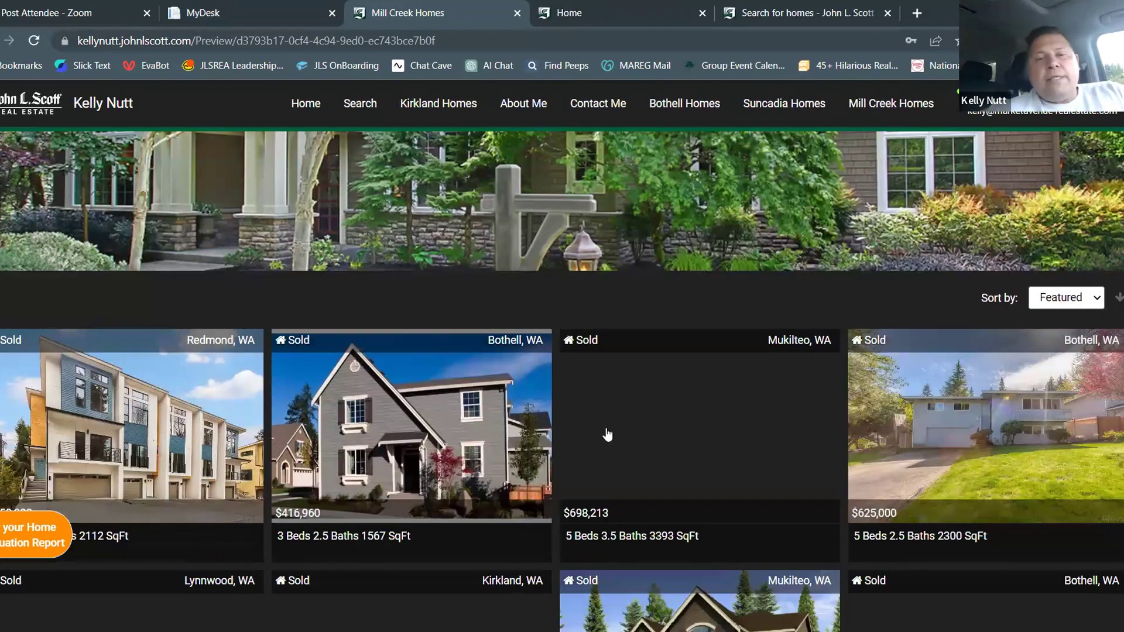
scroll(673, 391, "down", 2)
scroll(674, 391, "up", 7)
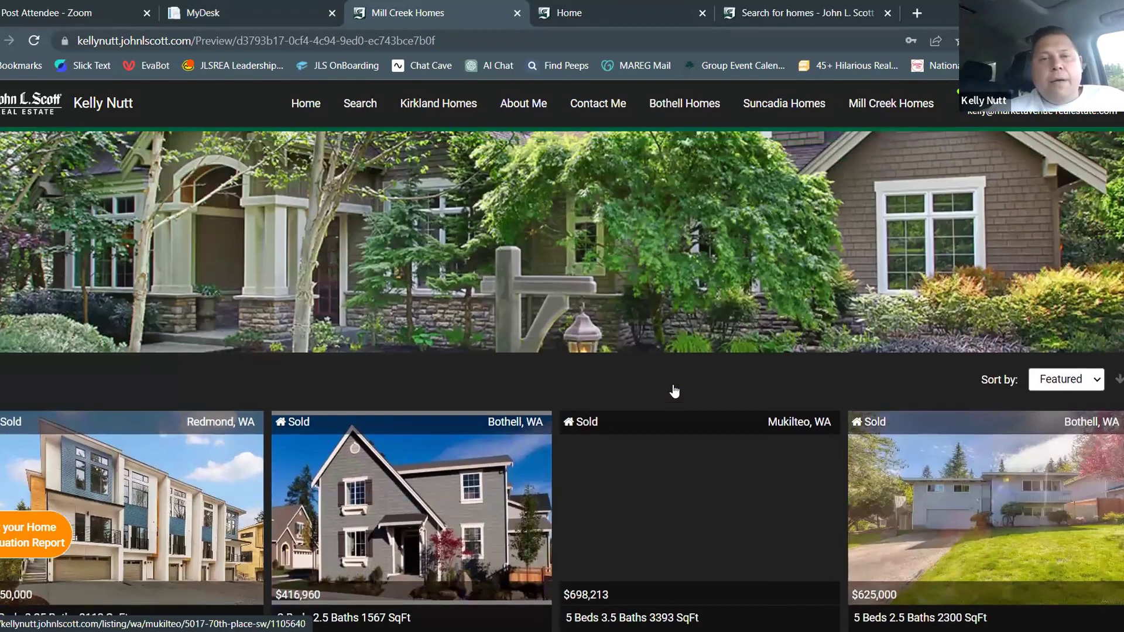
scroll(499, 234, "up", 1)
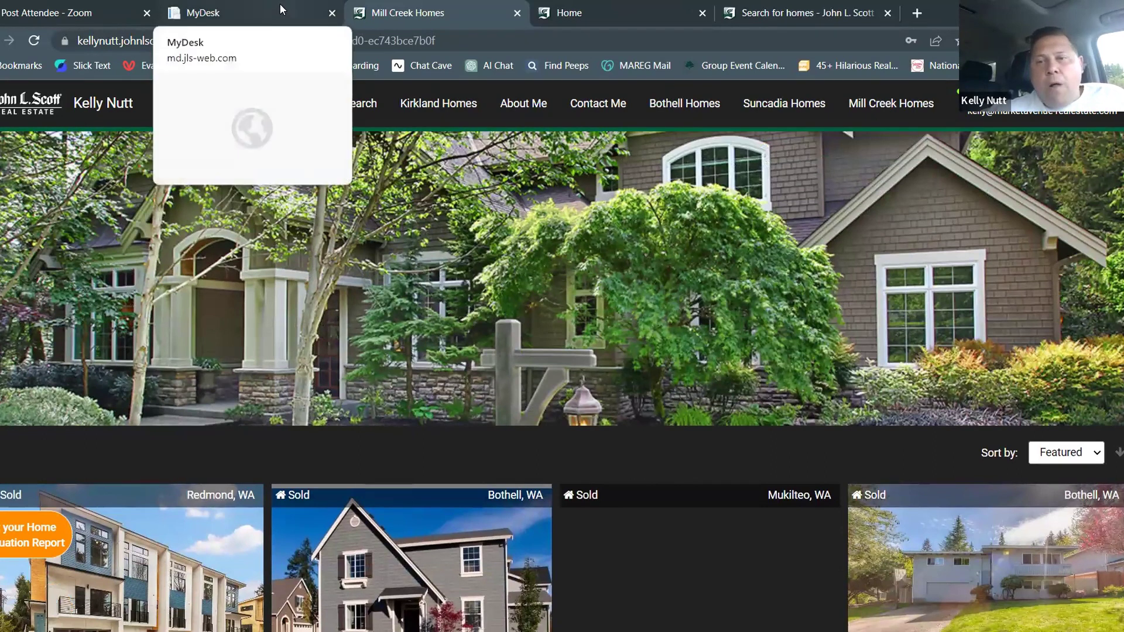
Title the Featured Listings block 'Active, Pending and Sold Properties in Mill Creek' and continue
left_click(279, 9)
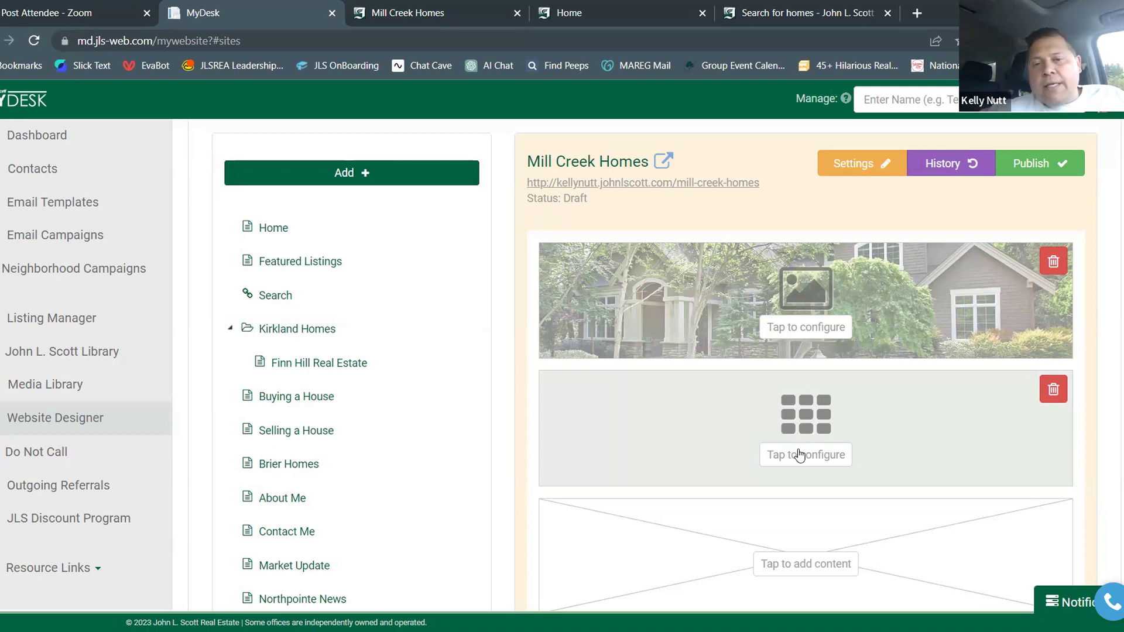
left_click(800, 455)
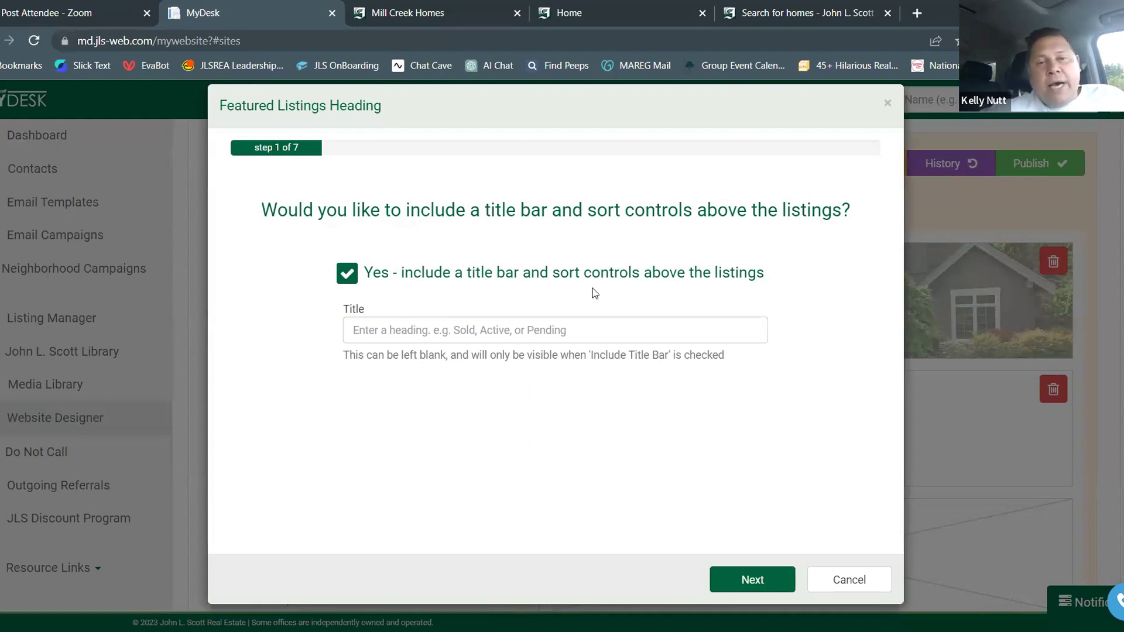
left_click(469, 329)
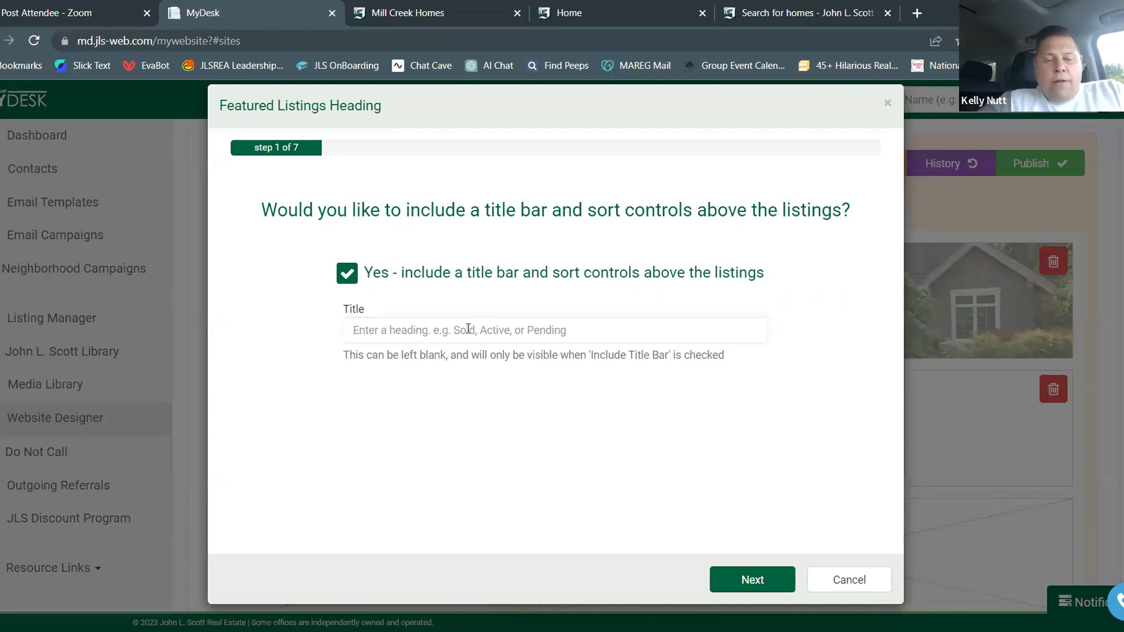
type("Active, Pending and Sold Properties in Mill Creek")
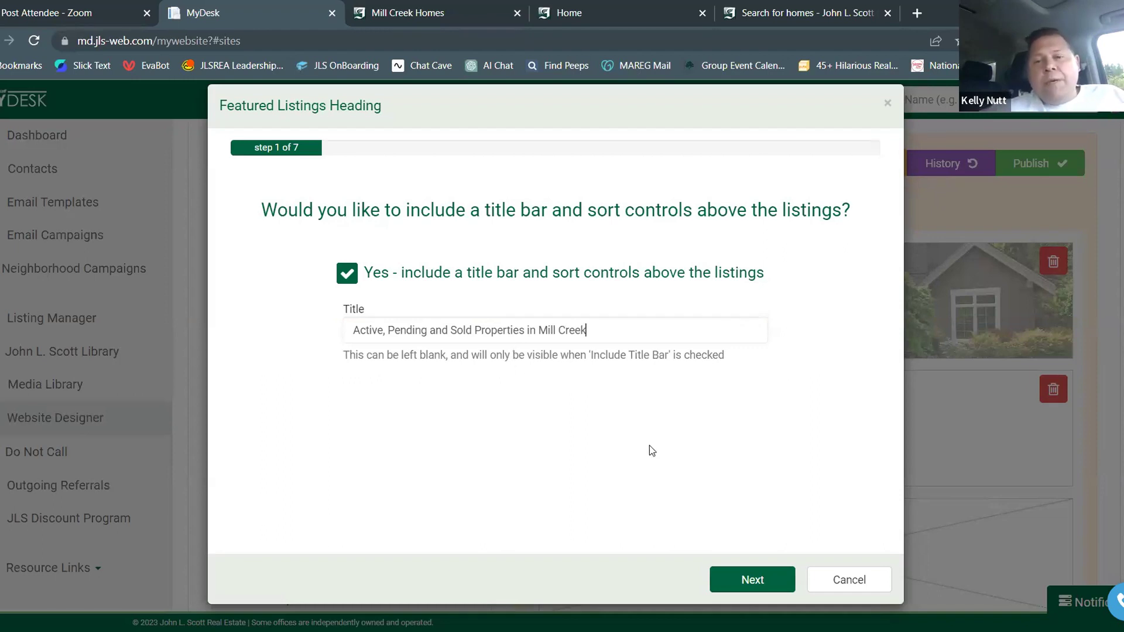
left_click(739, 575)
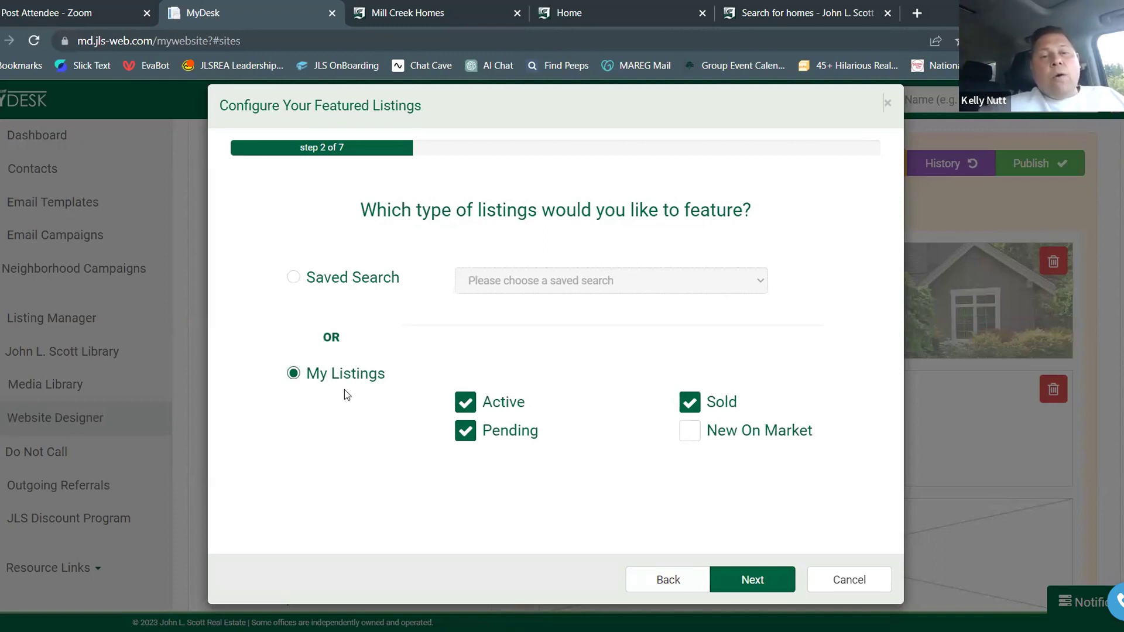
Source the featured listings from the 'Mill Creek for Website' saved search and confirm
left_click(294, 278)
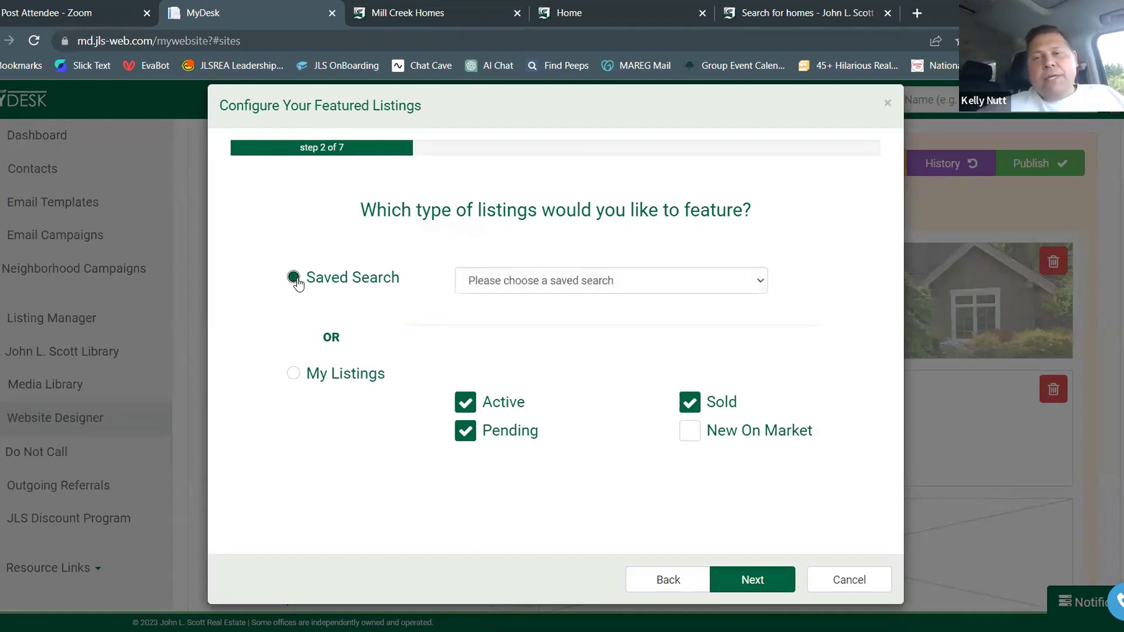
left_click(672, 282)
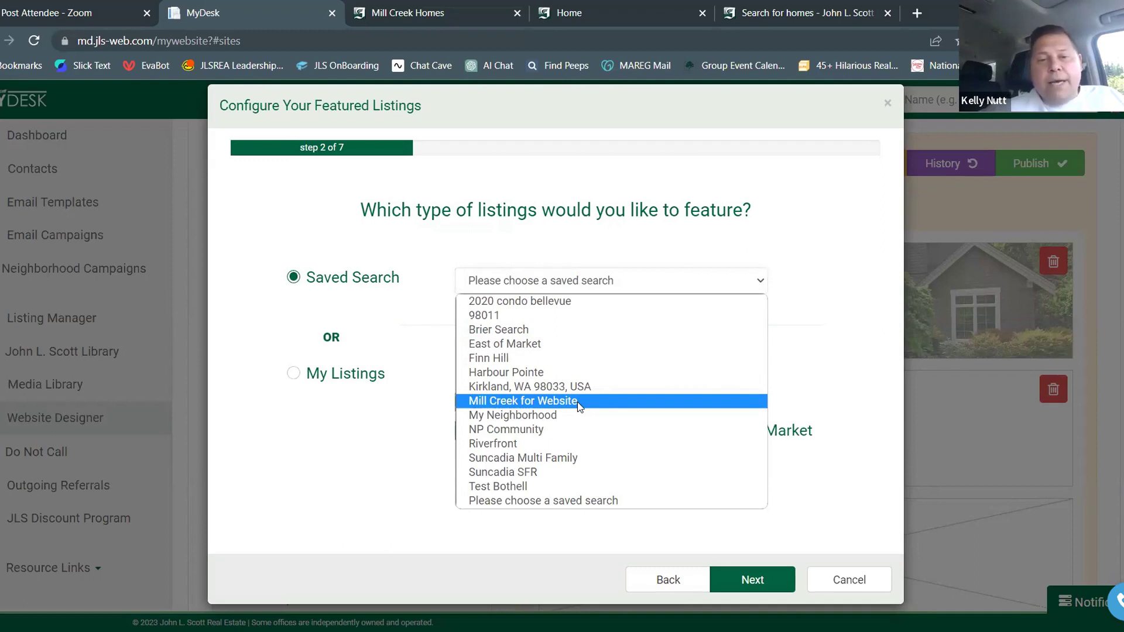
left_click(577, 401)
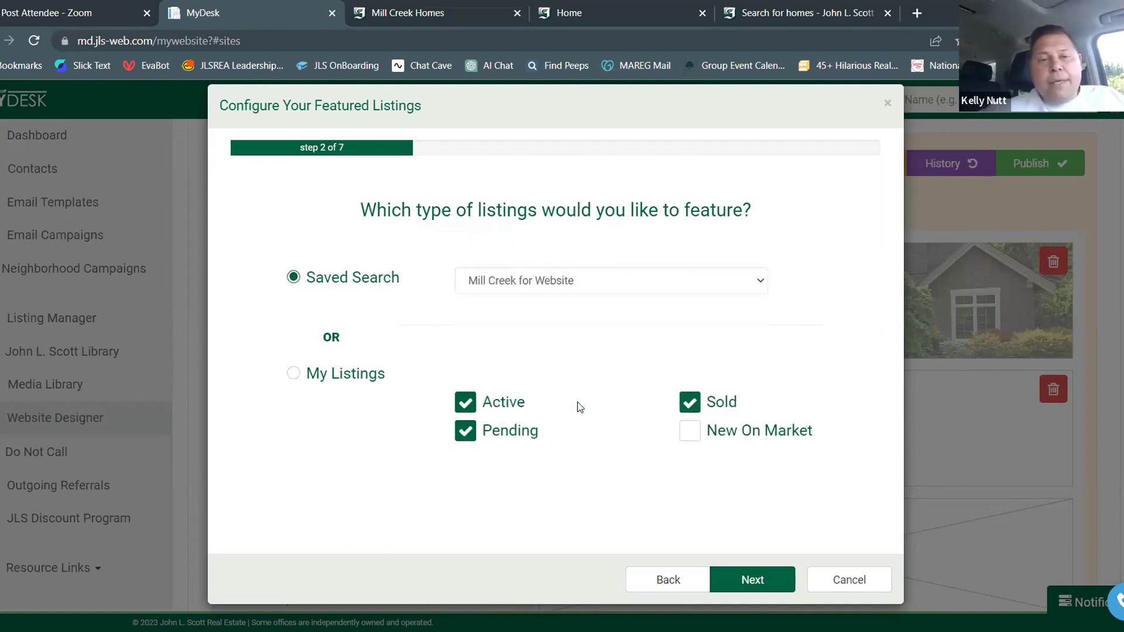
left_click(755, 580)
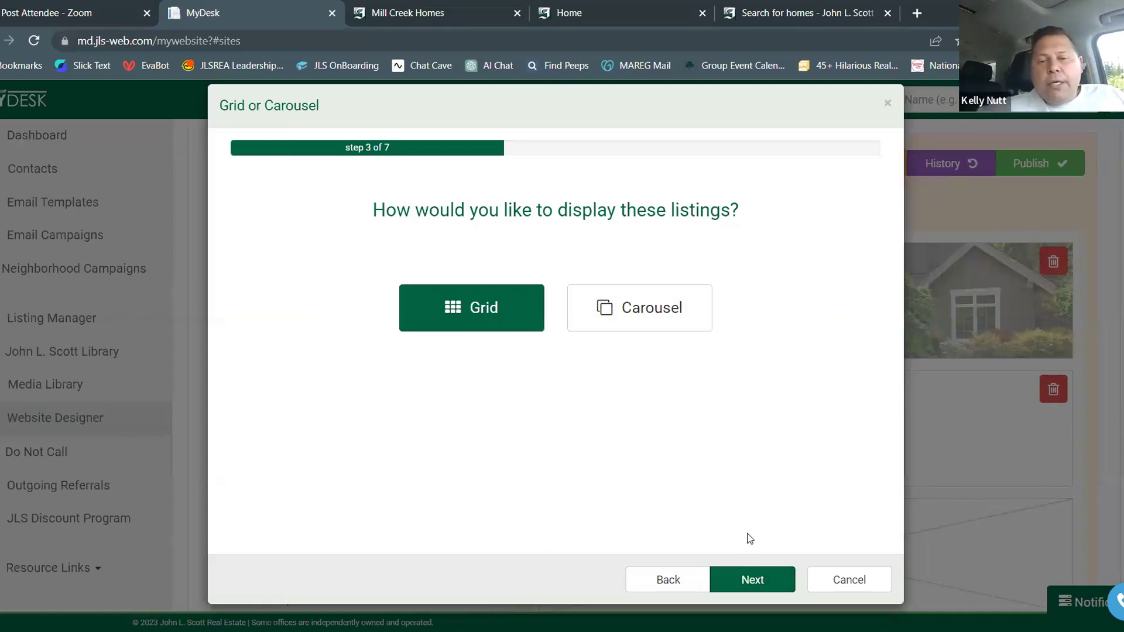
Keep the Grid display, enable multiple pages, and show 36 listings at once
left_click(764, 580)
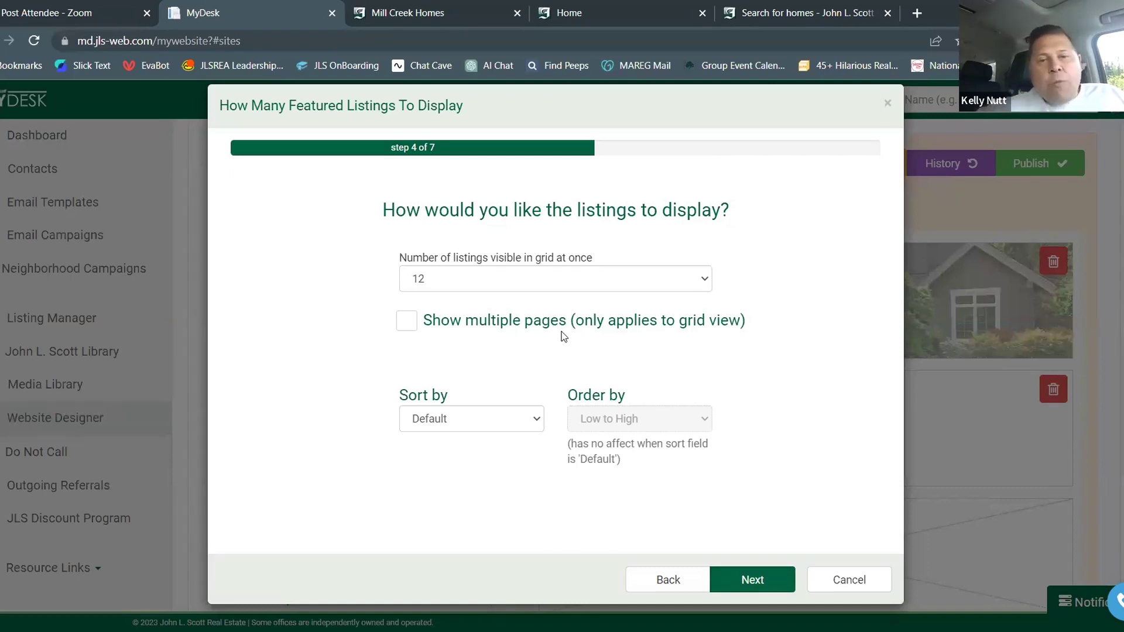
left_click(404, 326)
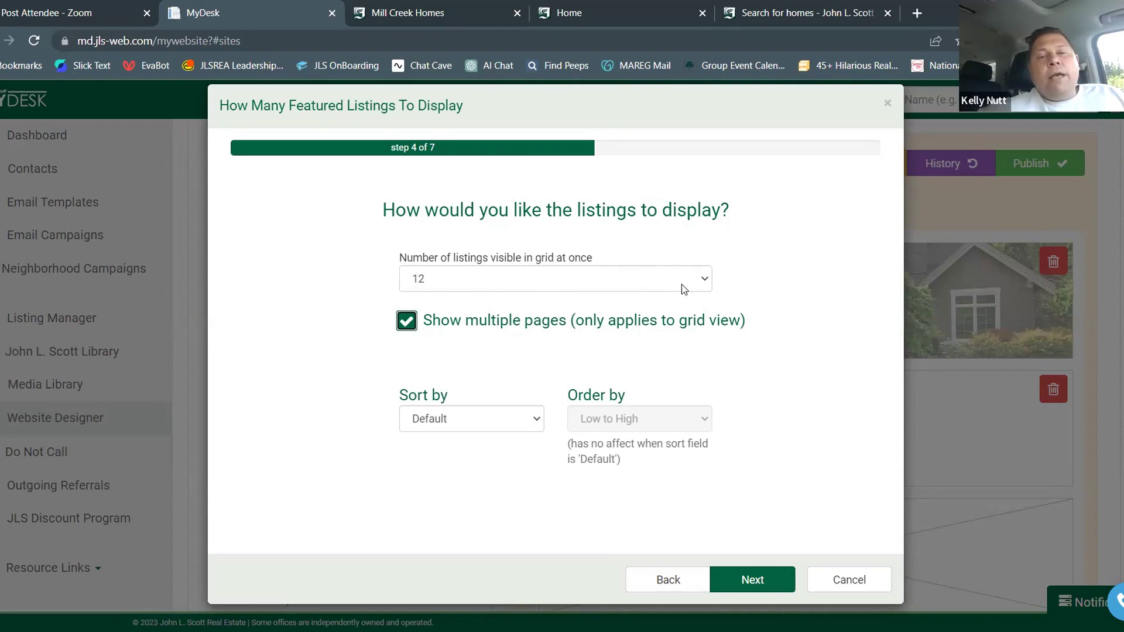
left_click(704, 280)
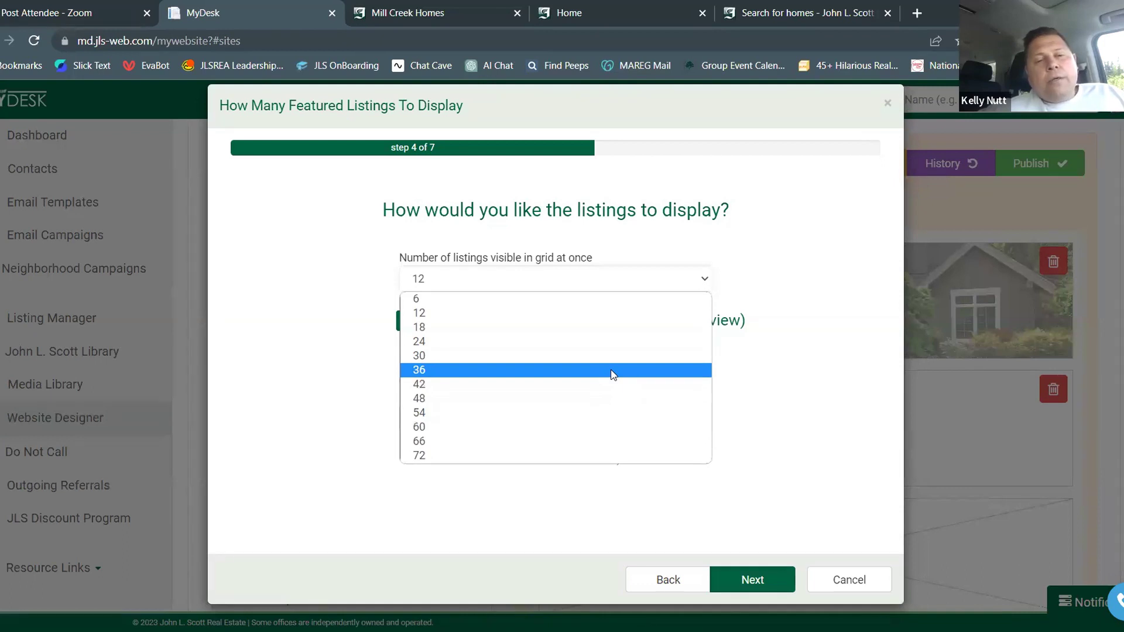
left_click(612, 374)
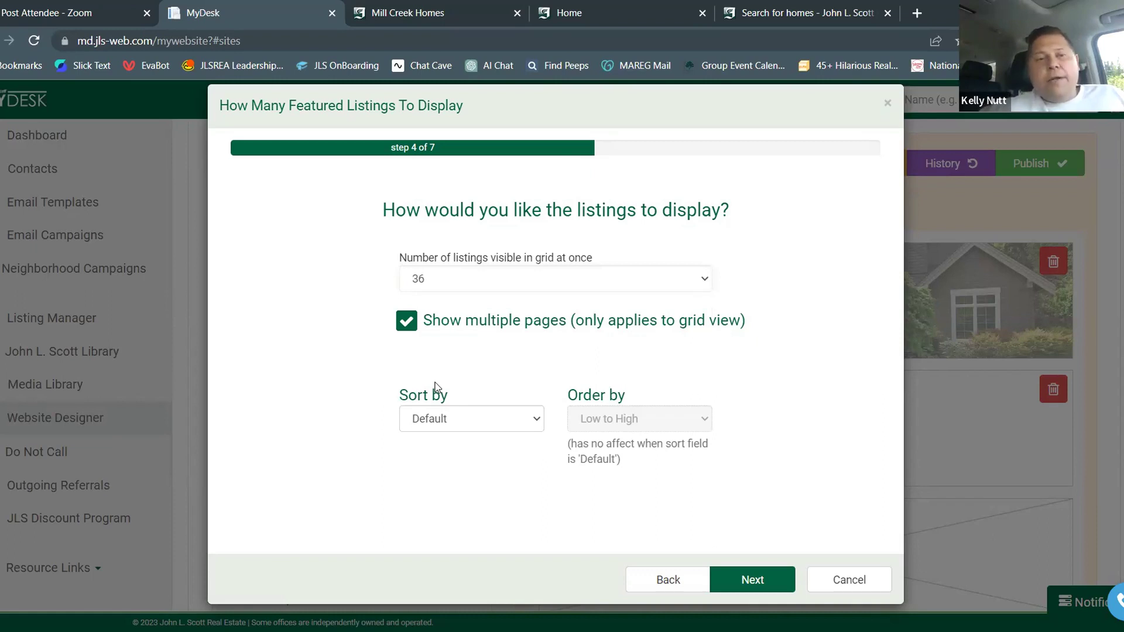
Sort the featured listings by Status, Low to High, and advance to step 5
left_click(520, 432)
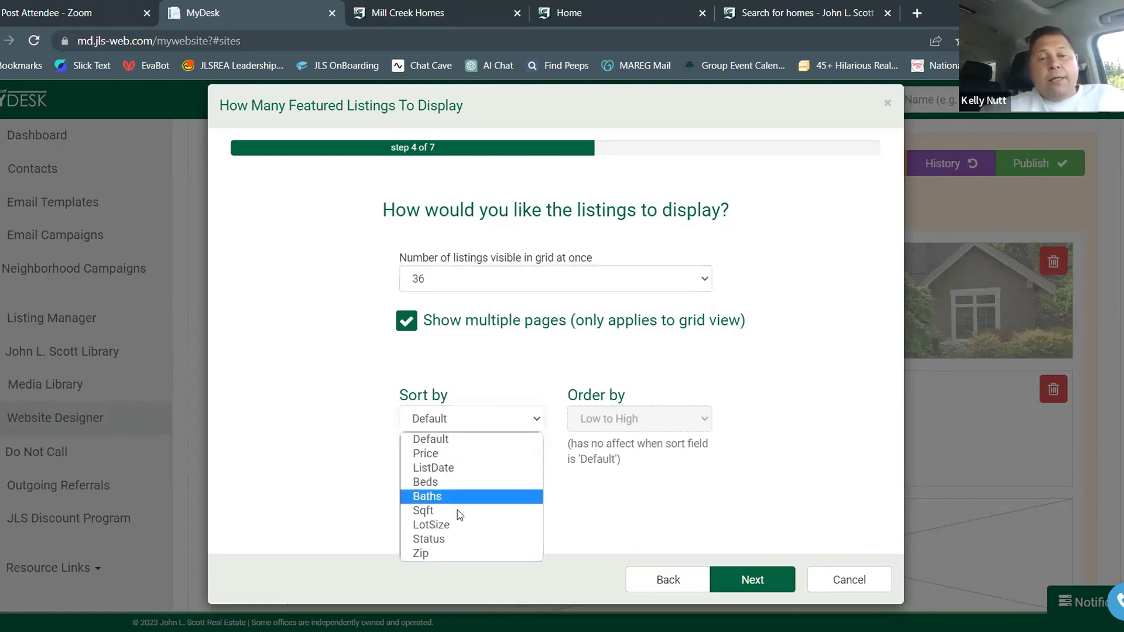
left_click(449, 537)
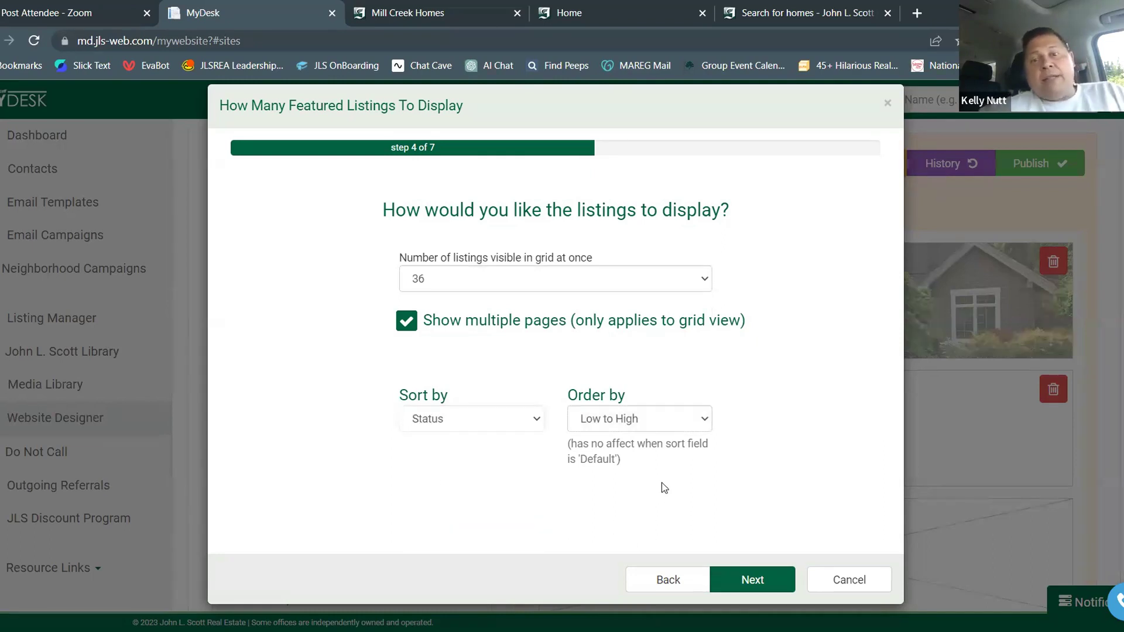
left_click(701, 422)
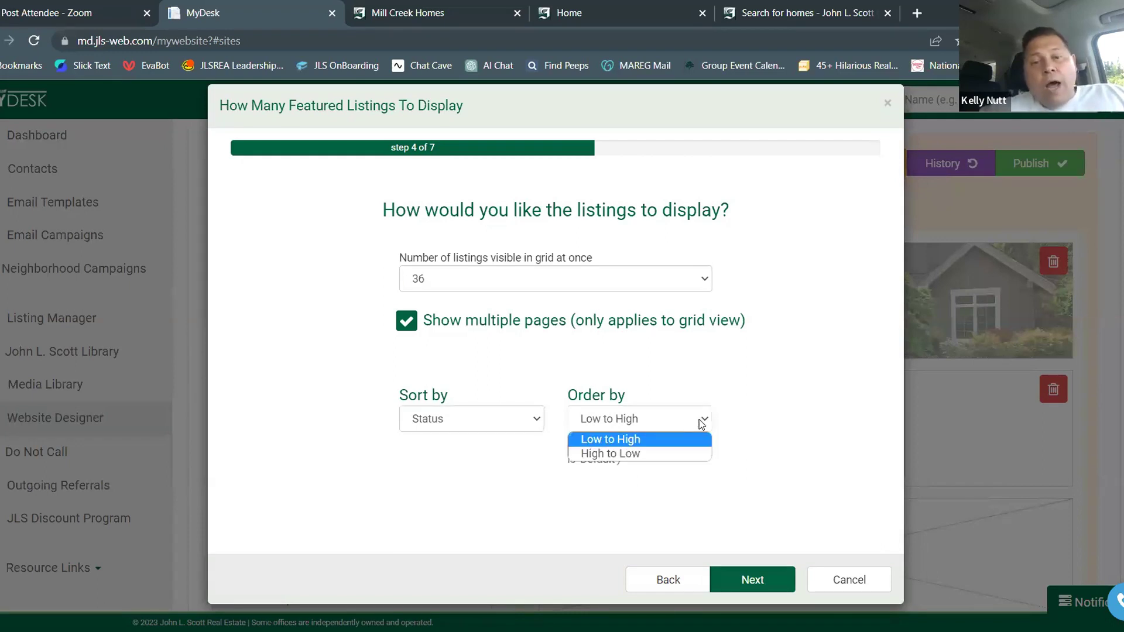
left_click(806, 468)
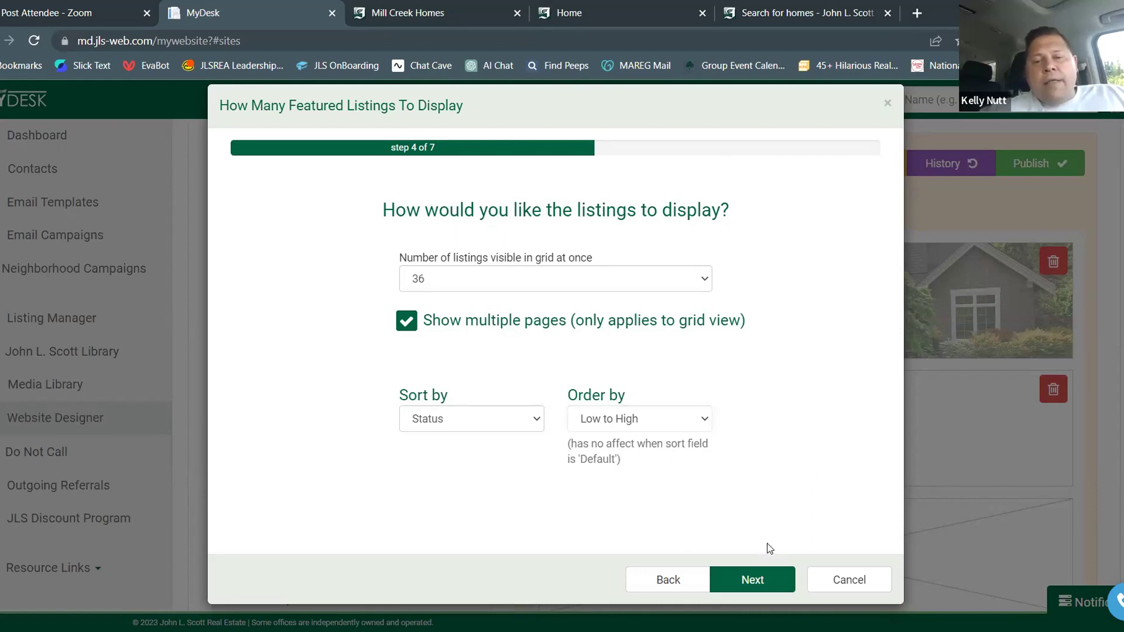
left_click(753, 579)
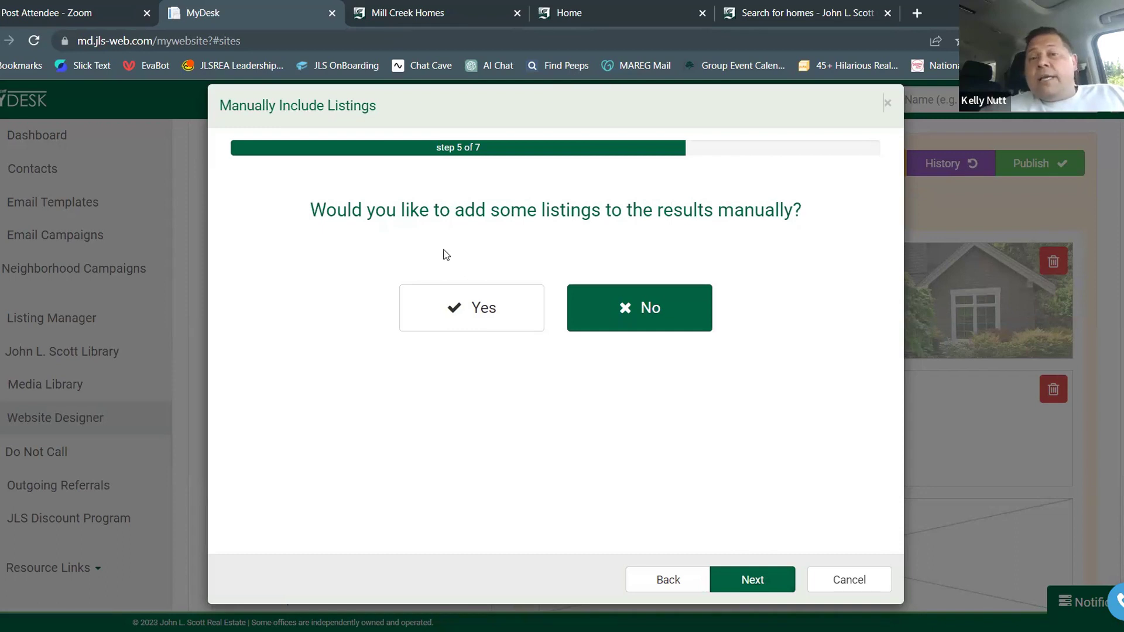
Decline manually including or excluding listings to reach the step 7 preview of Mill Creek listings
left_click(499, 310)
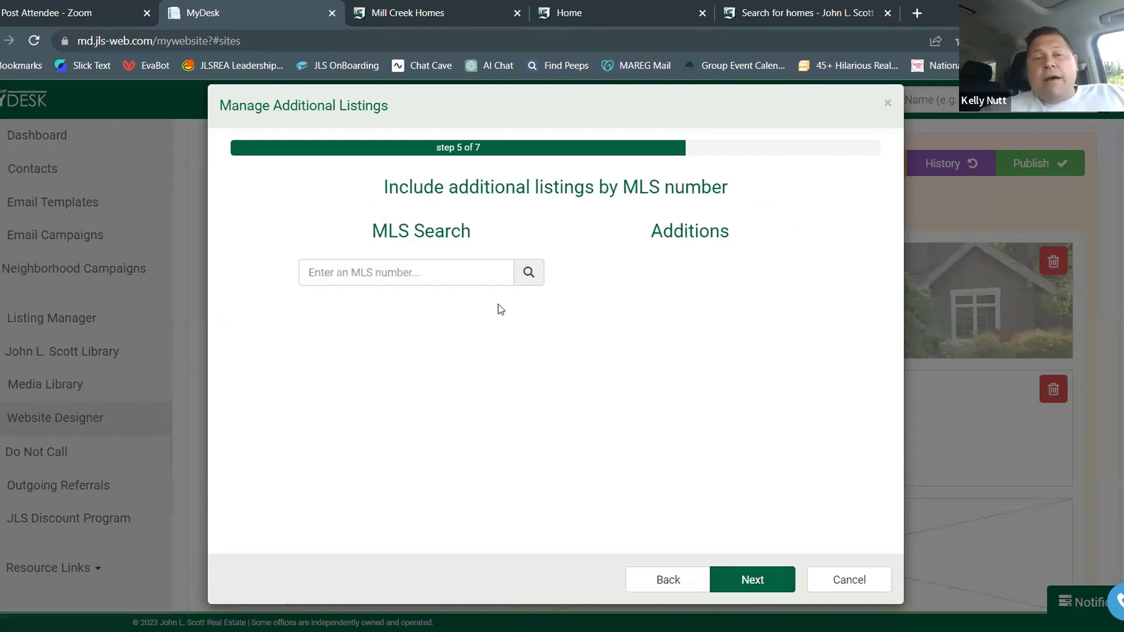
left_click(370, 277)
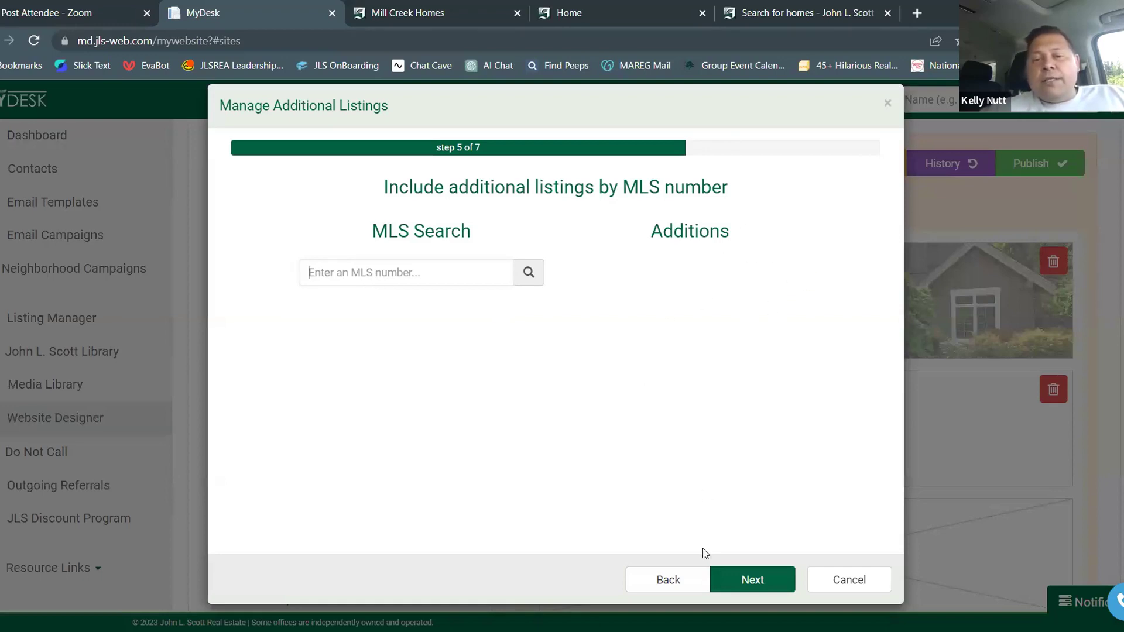
left_click(676, 578)
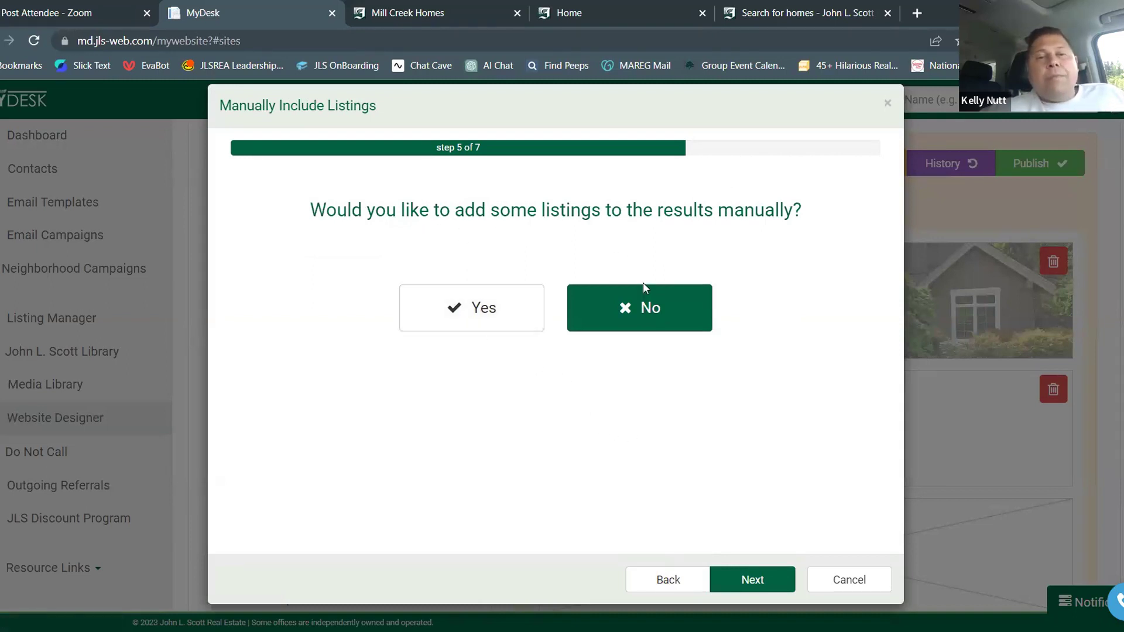
left_click(654, 312)
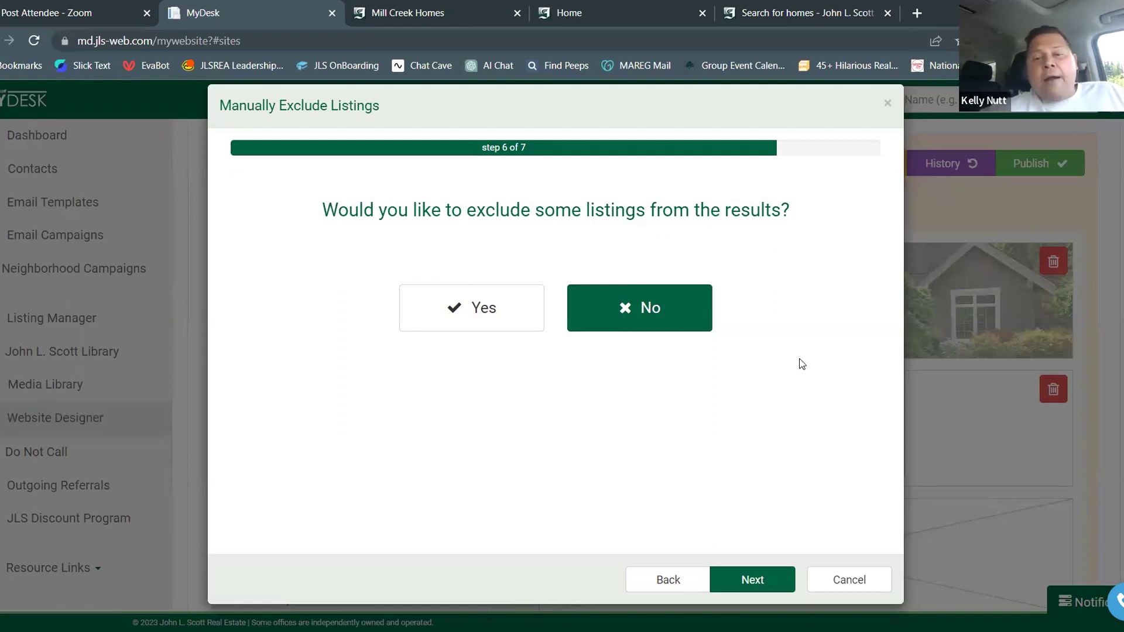
left_click(757, 578)
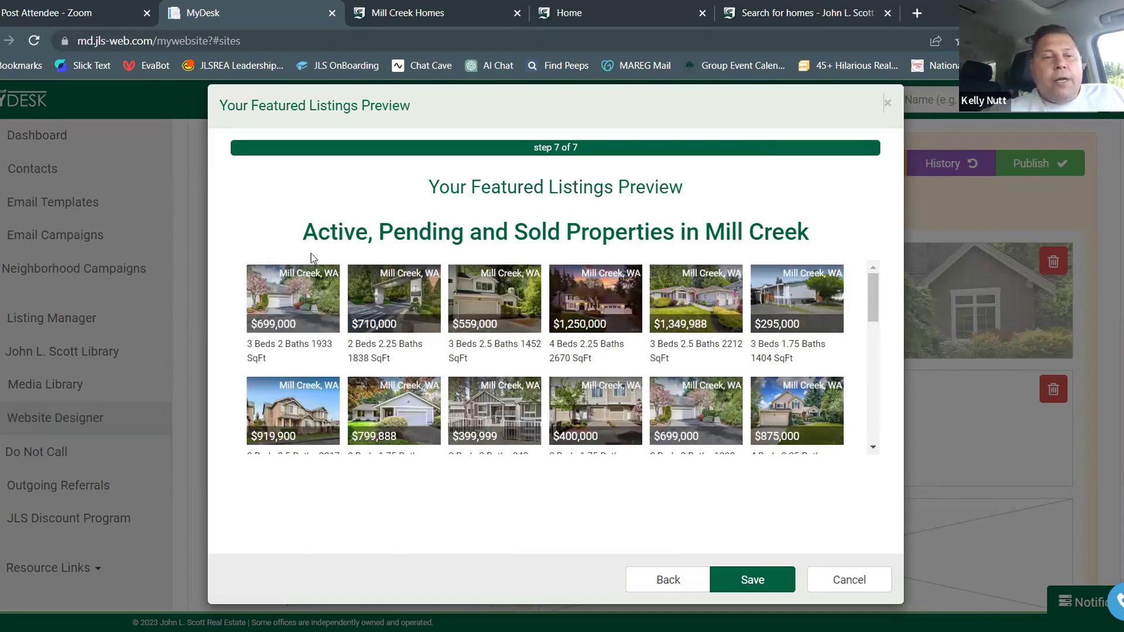
Save the Mill Creek listings grid to the page and open the Mill Creek Homes preview
scroll(398, 296, "down", 1)
scroll(397, 296, "down", 10)
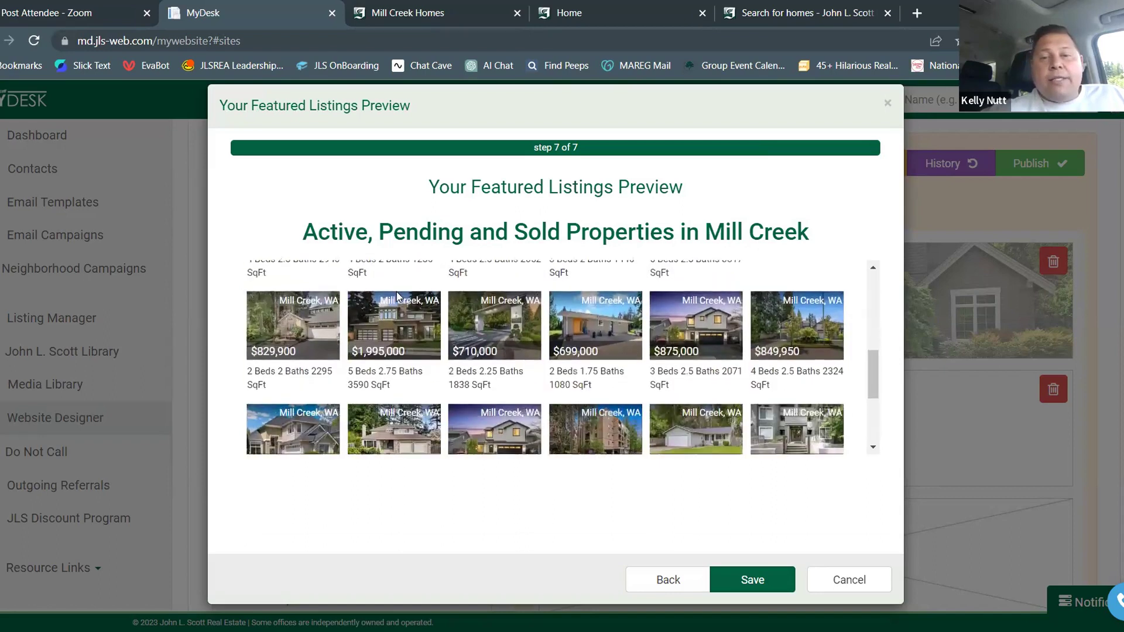
scroll(397, 292, "up", 3)
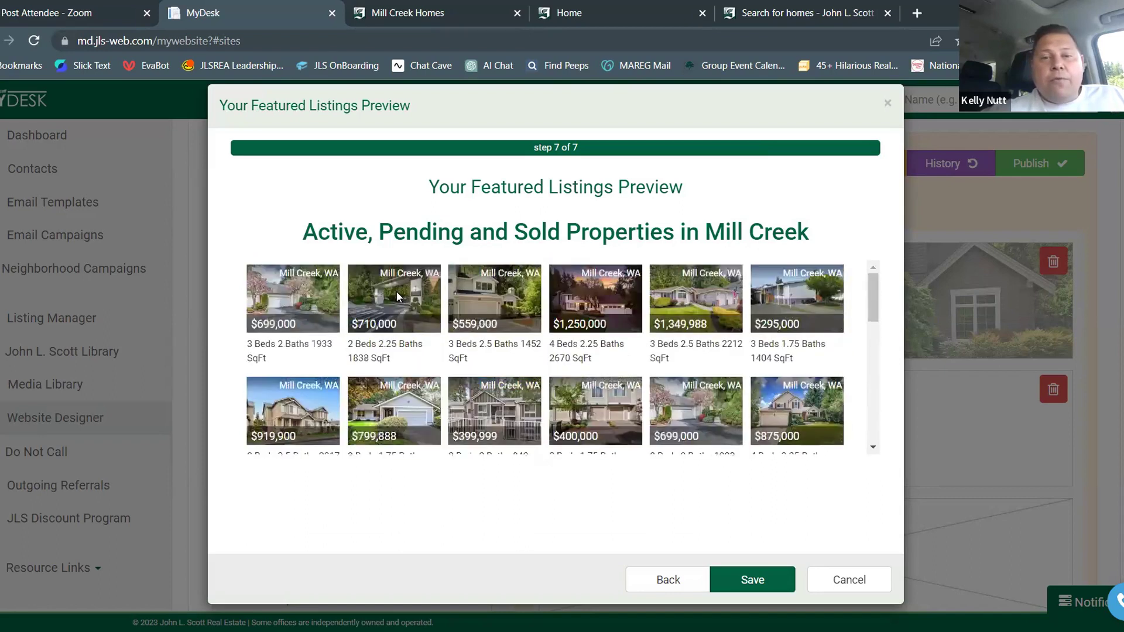
scroll(397, 293, "down", 3)
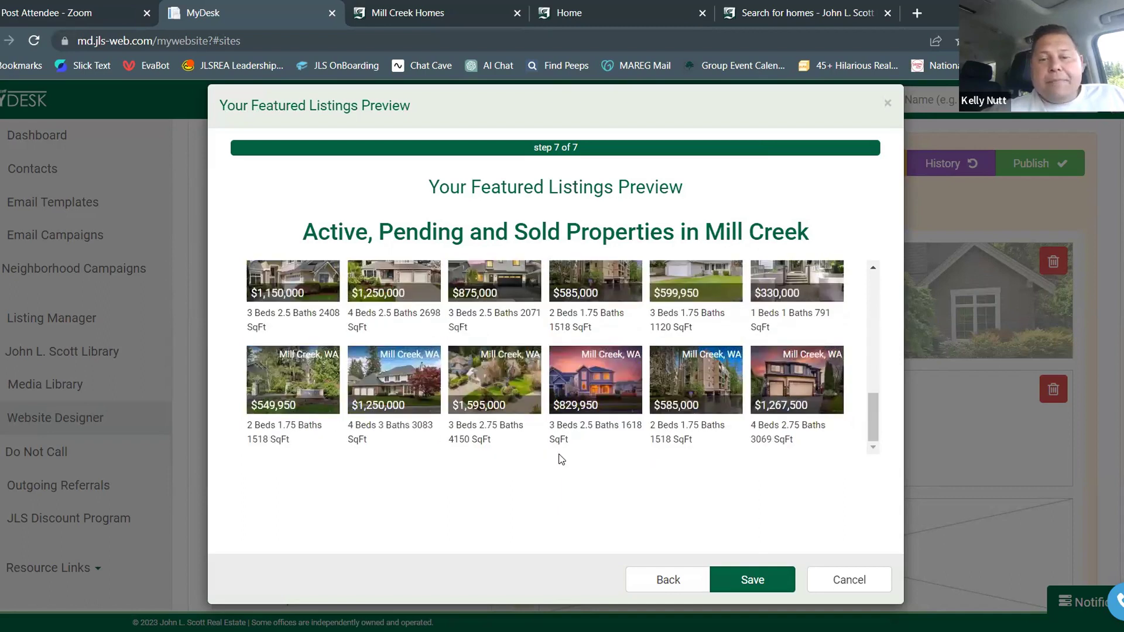
left_click(741, 577)
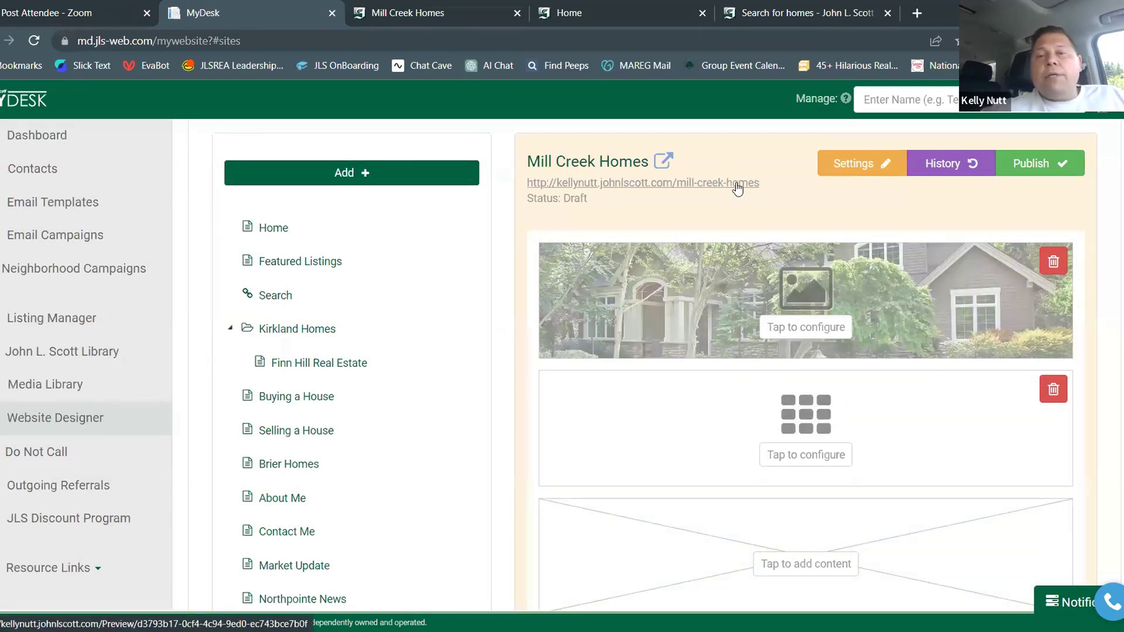
left_click(738, 184)
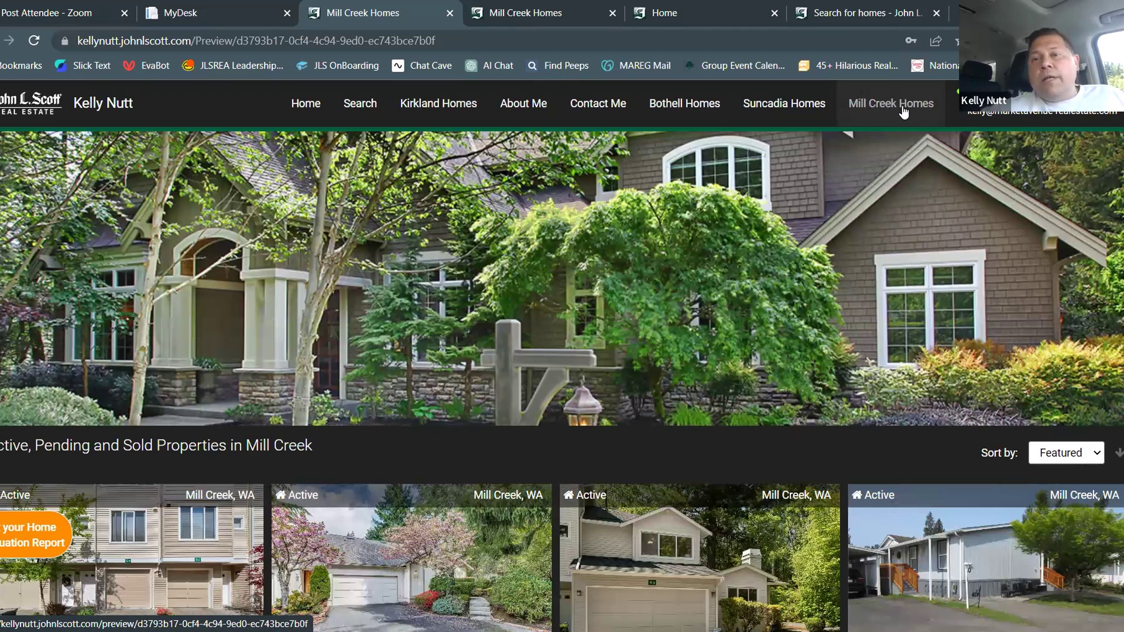
Go to page 2 of the Mill Creek listings, homes 37–72 of 149
scroll(773, 179, "down", 1)
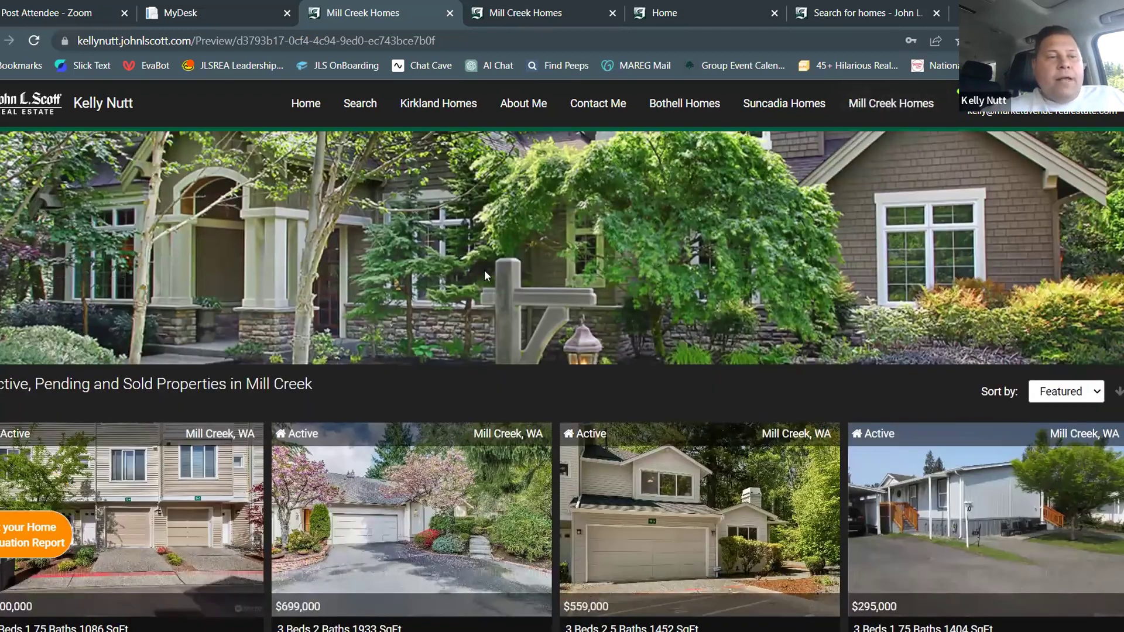
scroll(485, 275, "down", 2)
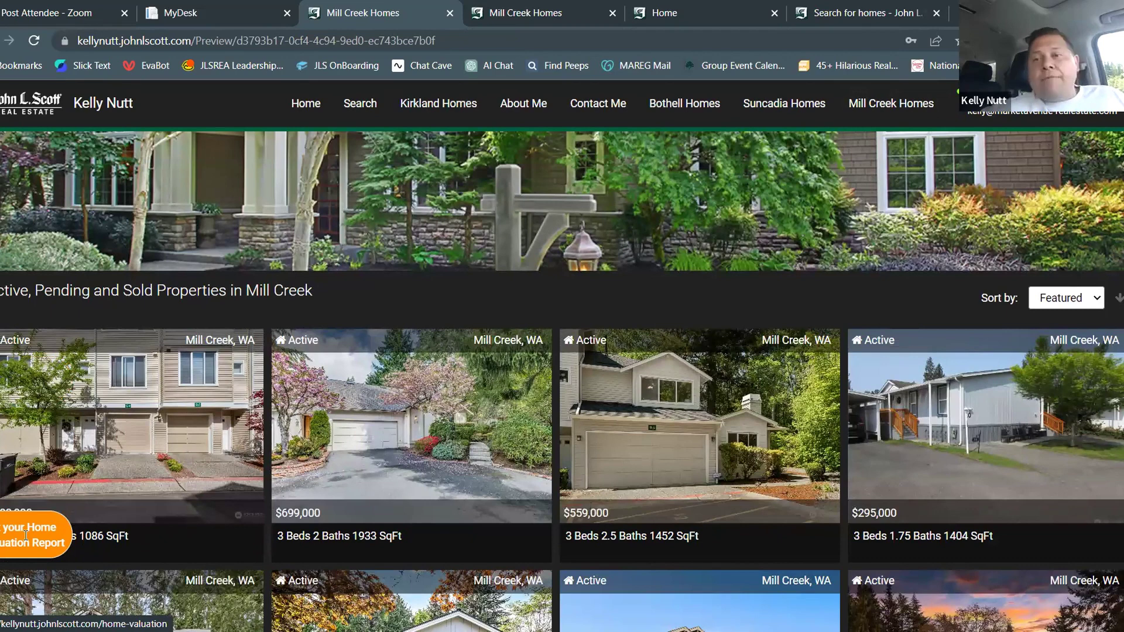
scroll(198, 422, "up", 2)
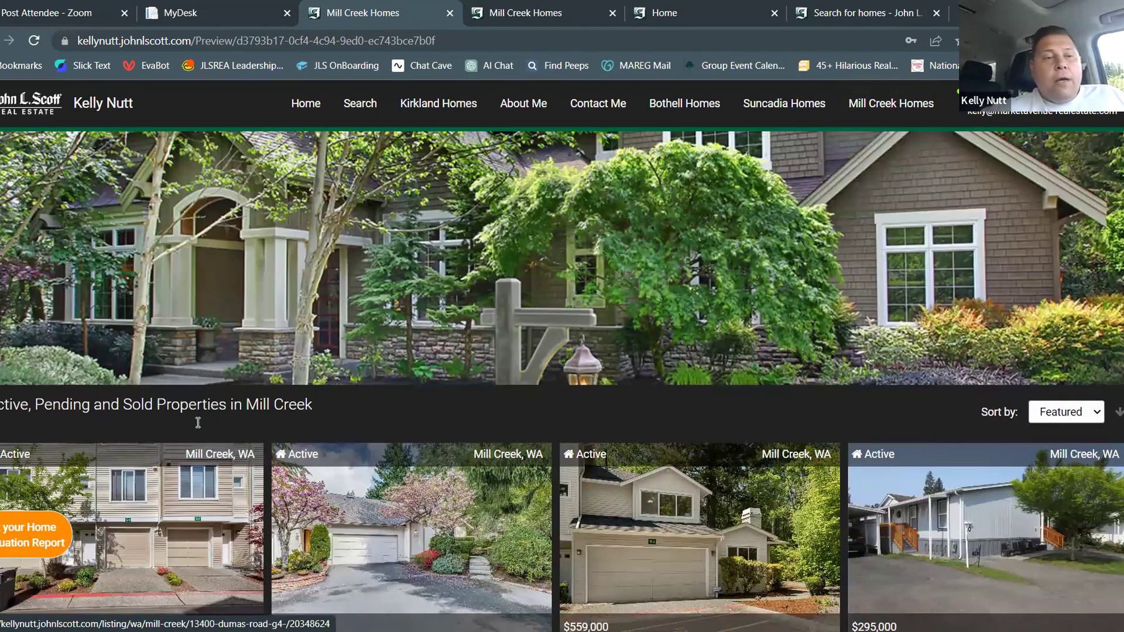
scroll(891, 154, "down", 5)
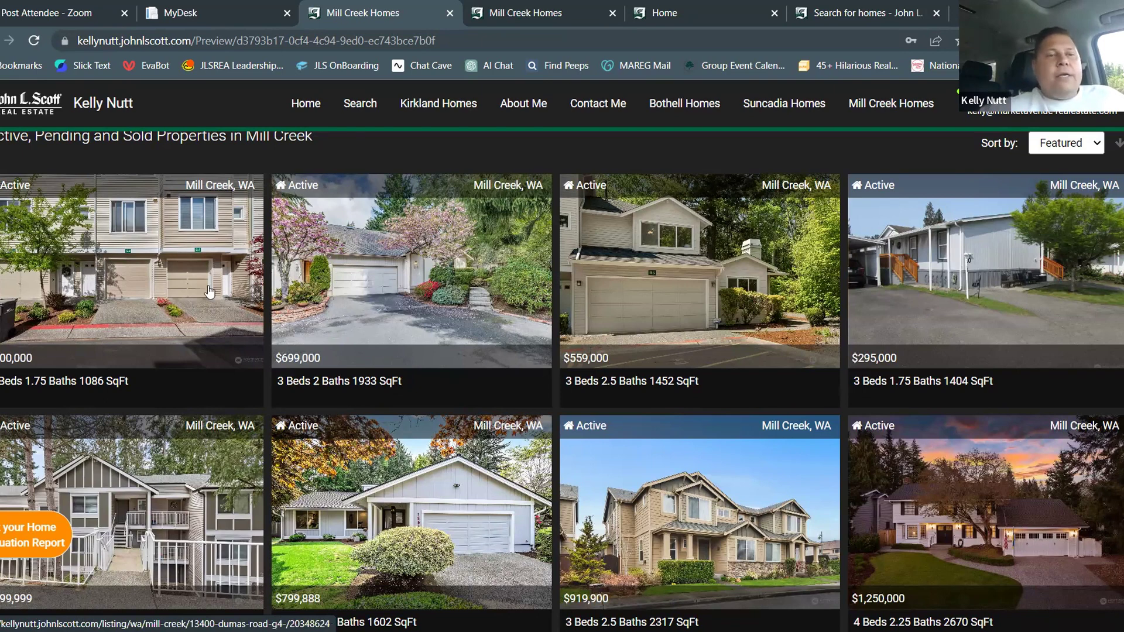
scroll(706, 317, "down", 6)
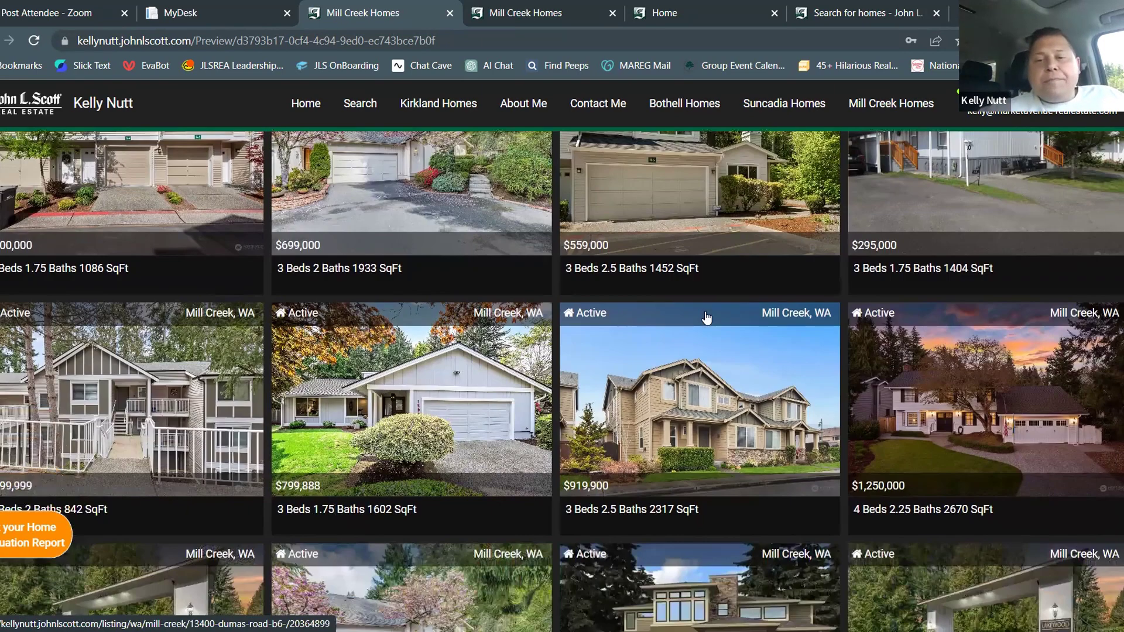
scroll(707, 318, "down", 2)
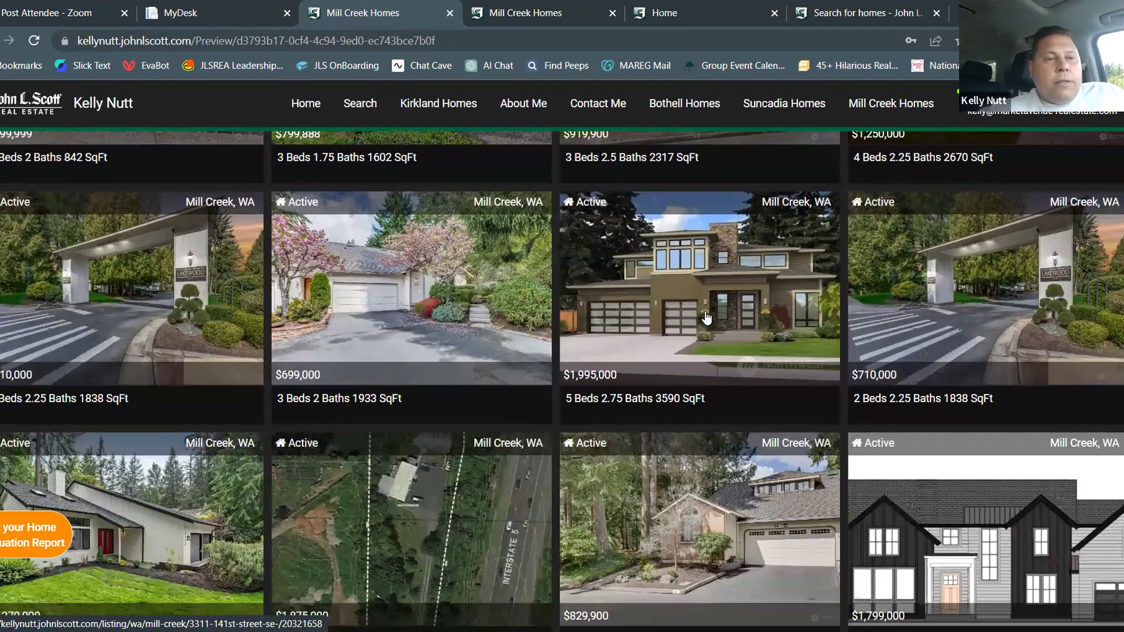
scroll(707, 317, "down", 3)
scroll(706, 317, "down", 2)
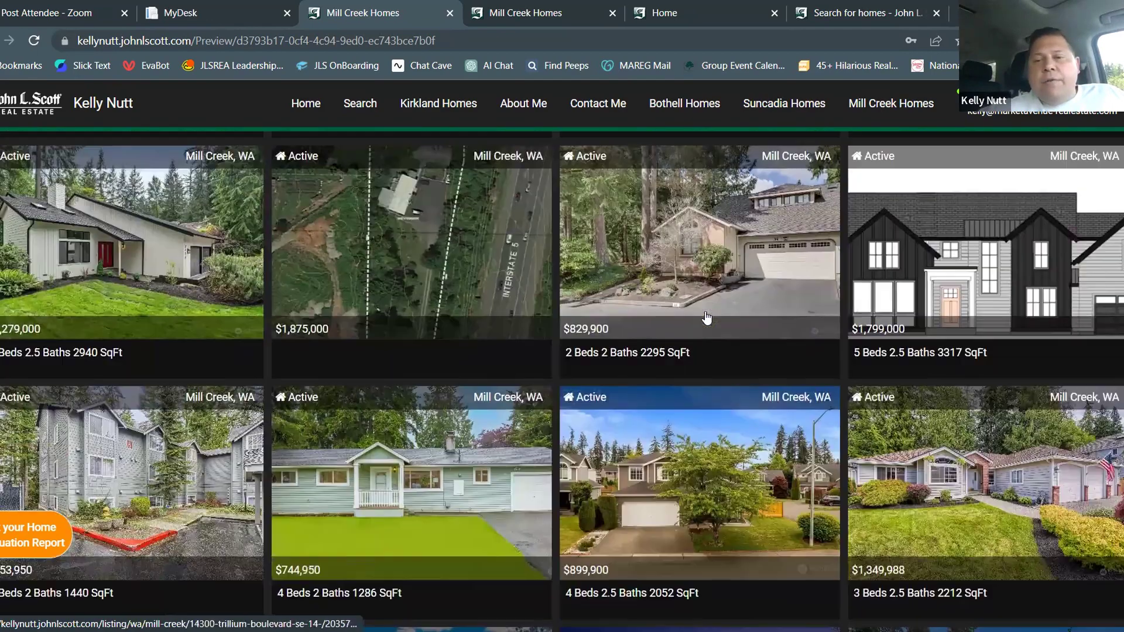
scroll(706, 317, "down", 4)
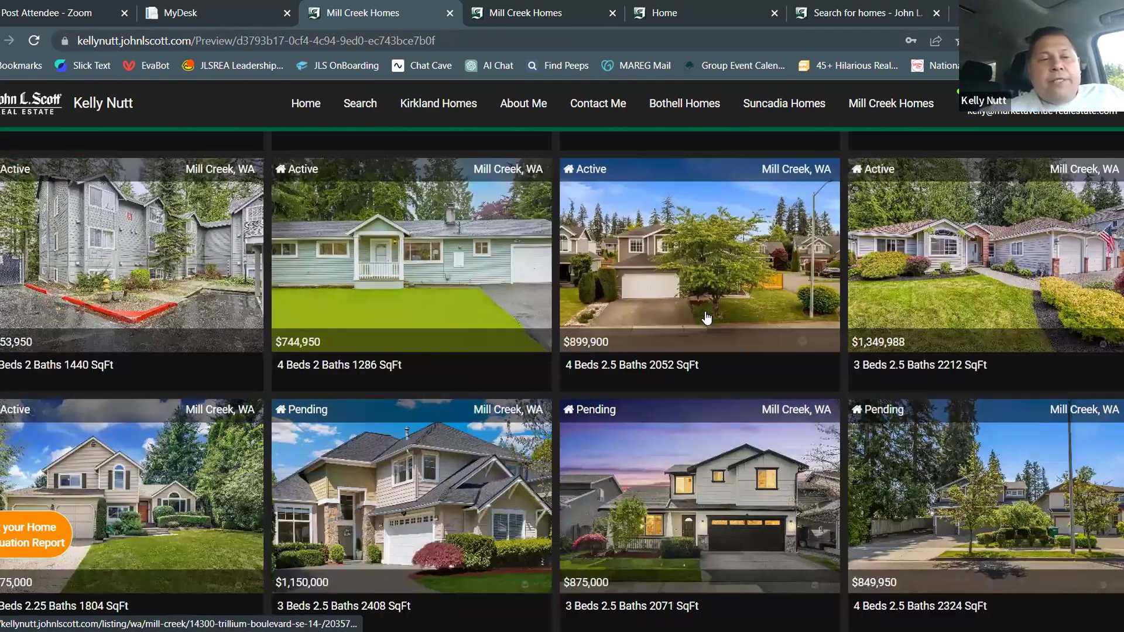
scroll(706, 317, "down", 1)
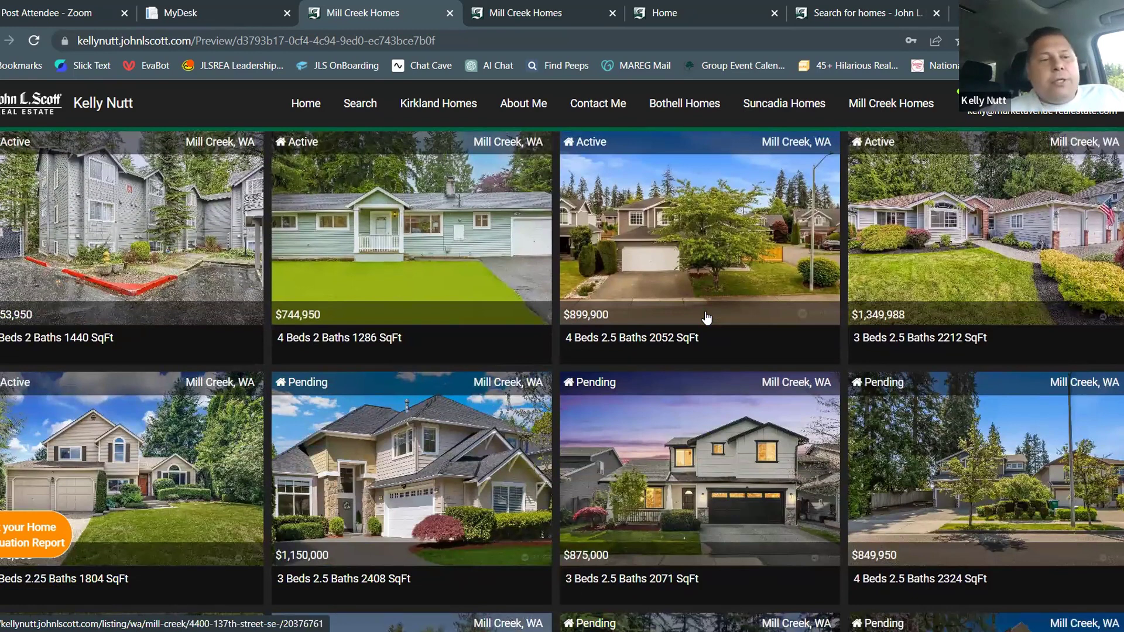
scroll(707, 317, "down", 2)
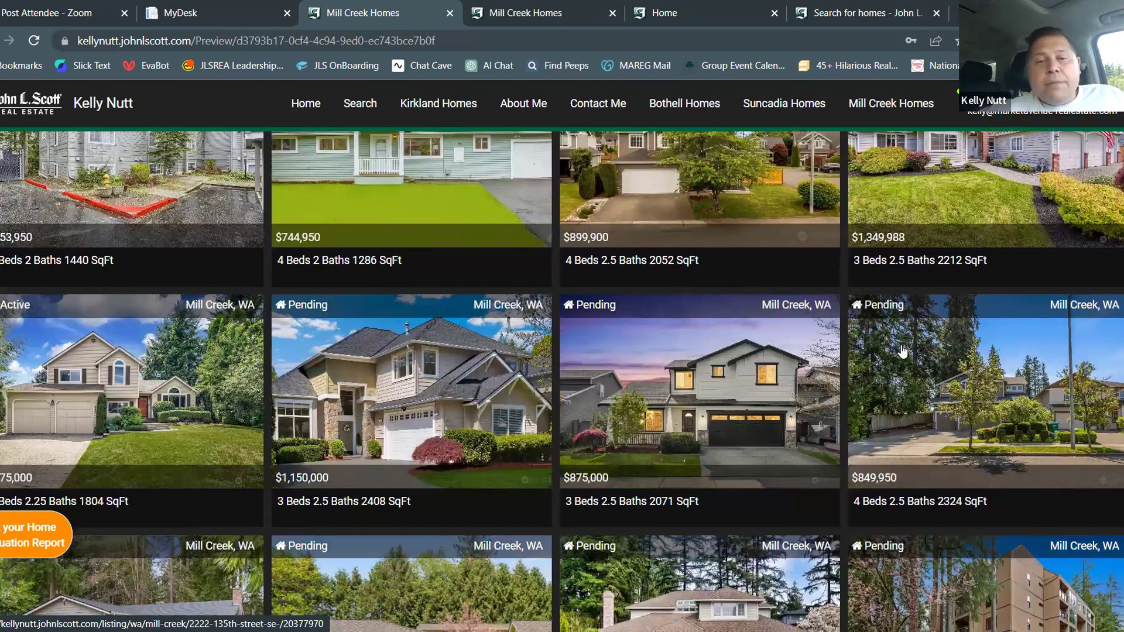
scroll(902, 351, "down", 3)
scroll(902, 352, "down", 8)
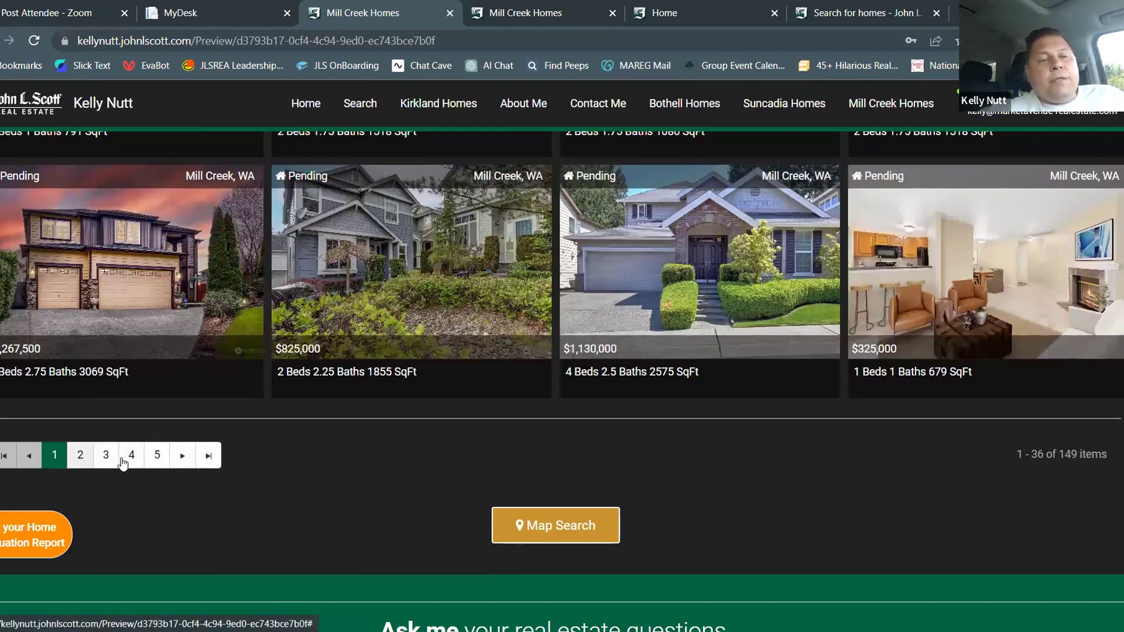
left_click(183, 457)
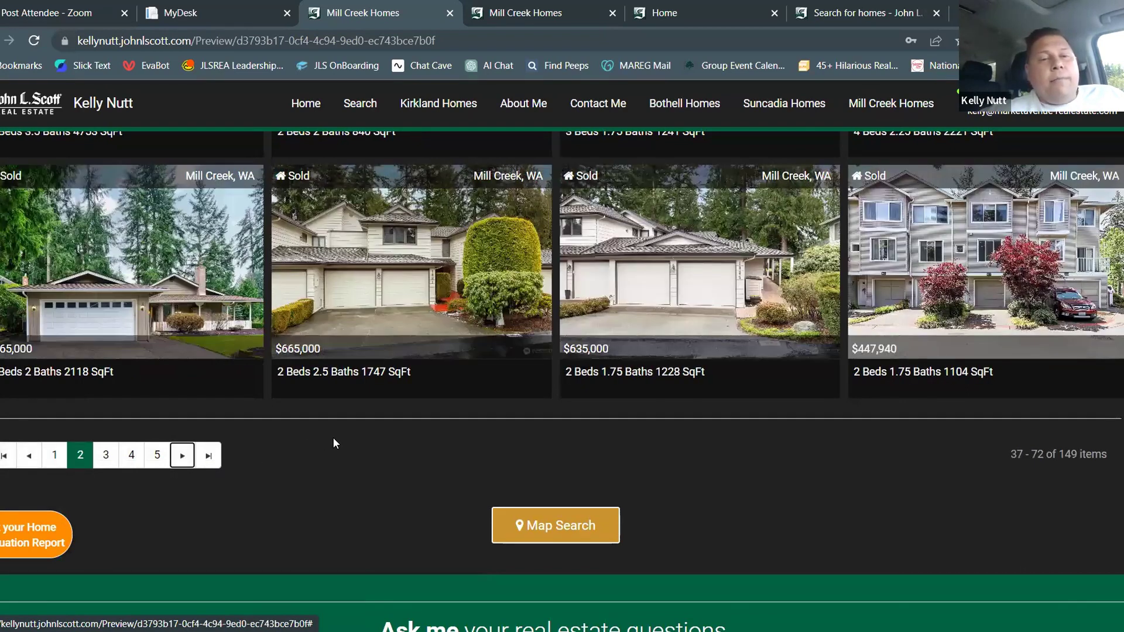
Browse the Pending and Sold Mill Creek, WA homes on page 2
scroll(332, 443, "up", 5)
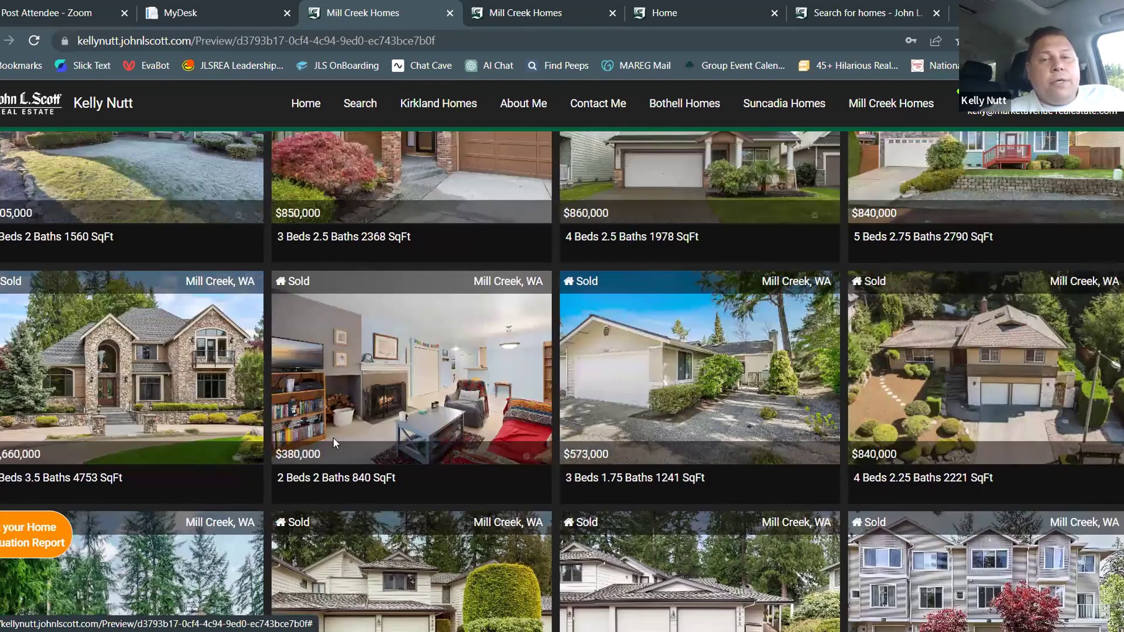
scroll(334, 445, "up", 3)
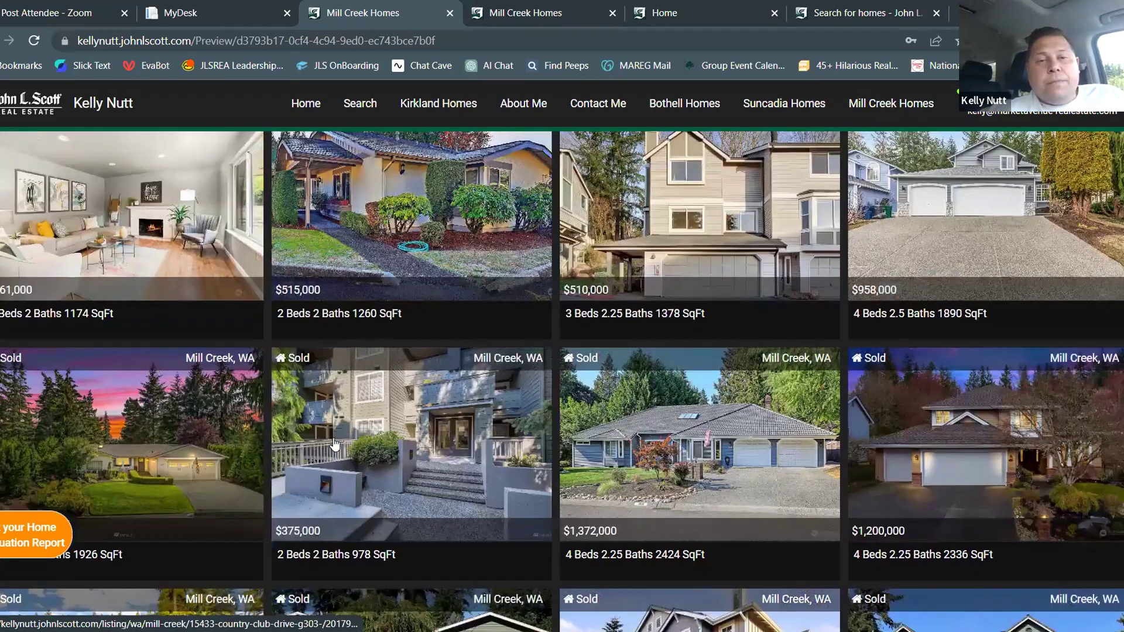
scroll(335, 444, "up", 4)
scroll(335, 445, "down", 3)
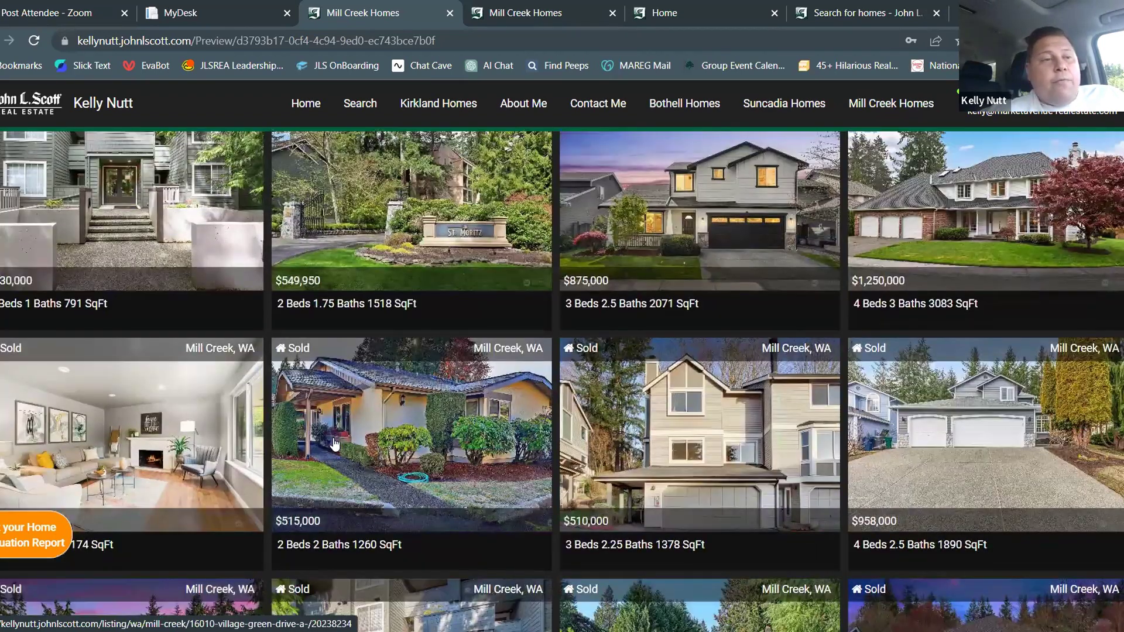
scroll(334, 444, "up", 3)
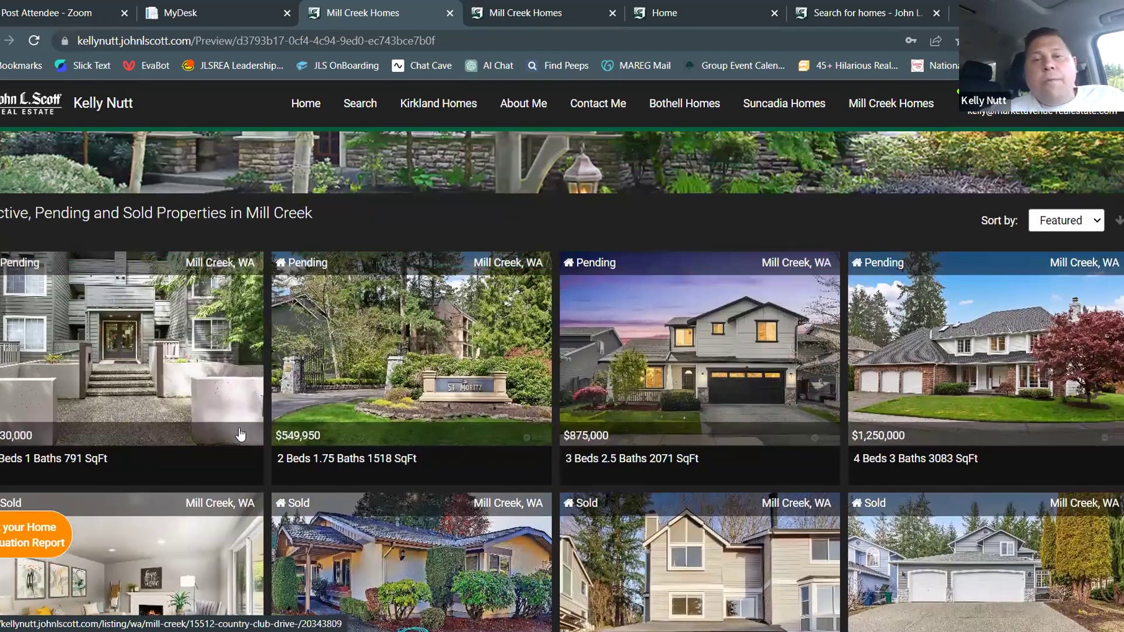
scroll(673, 391, "down", 6)
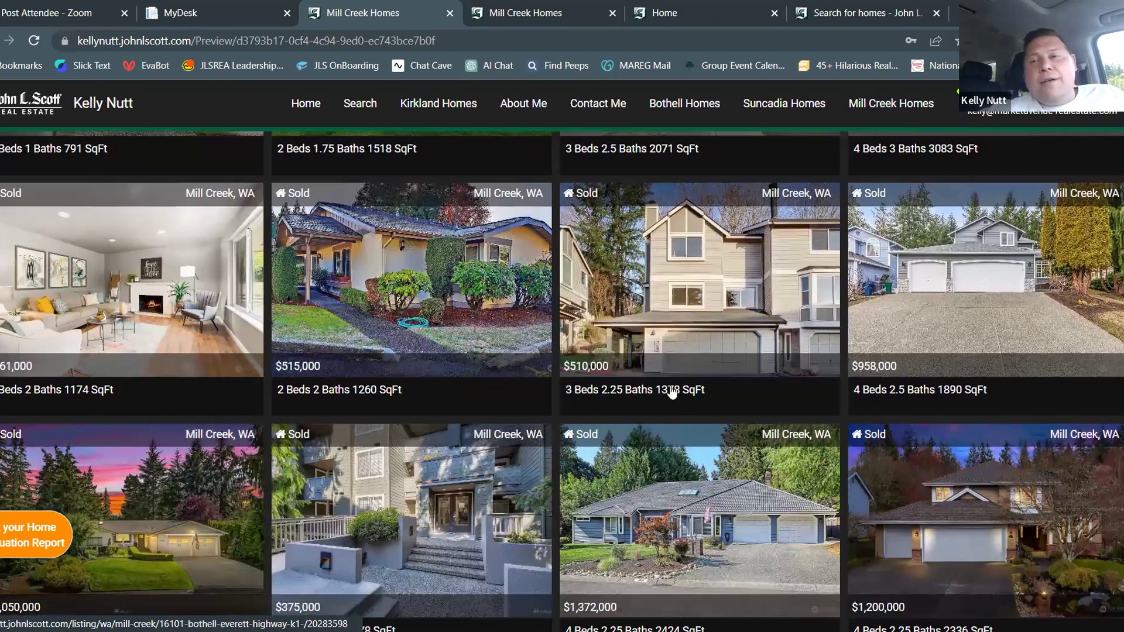
scroll(672, 392, "down", 3)
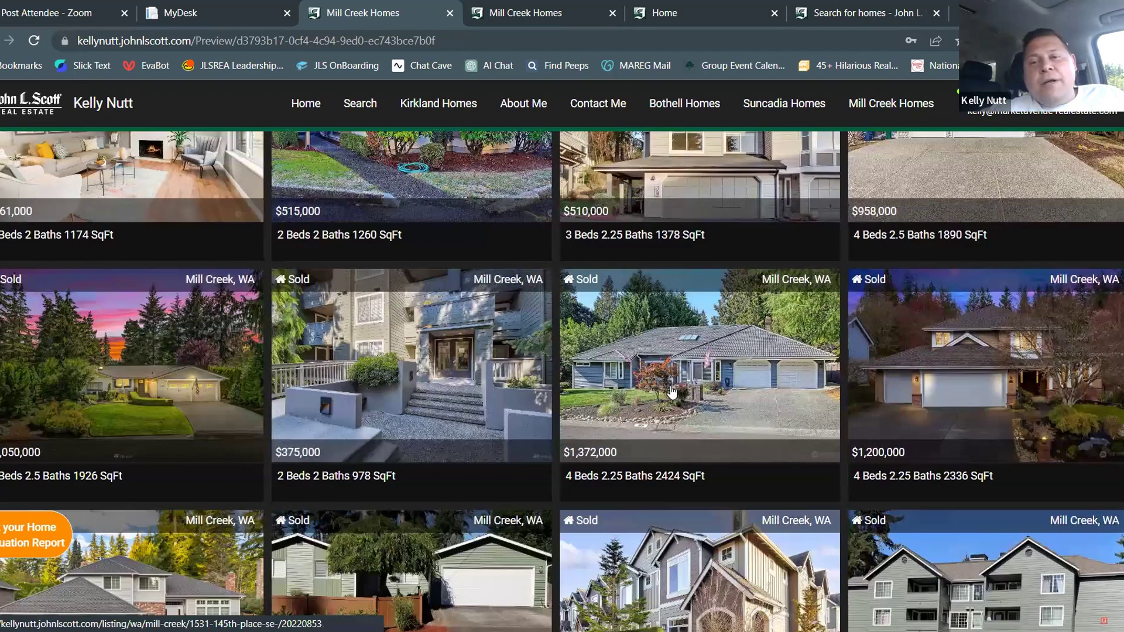
scroll(672, 392, "down", 7)
scroll(672, 393, "down", 8)
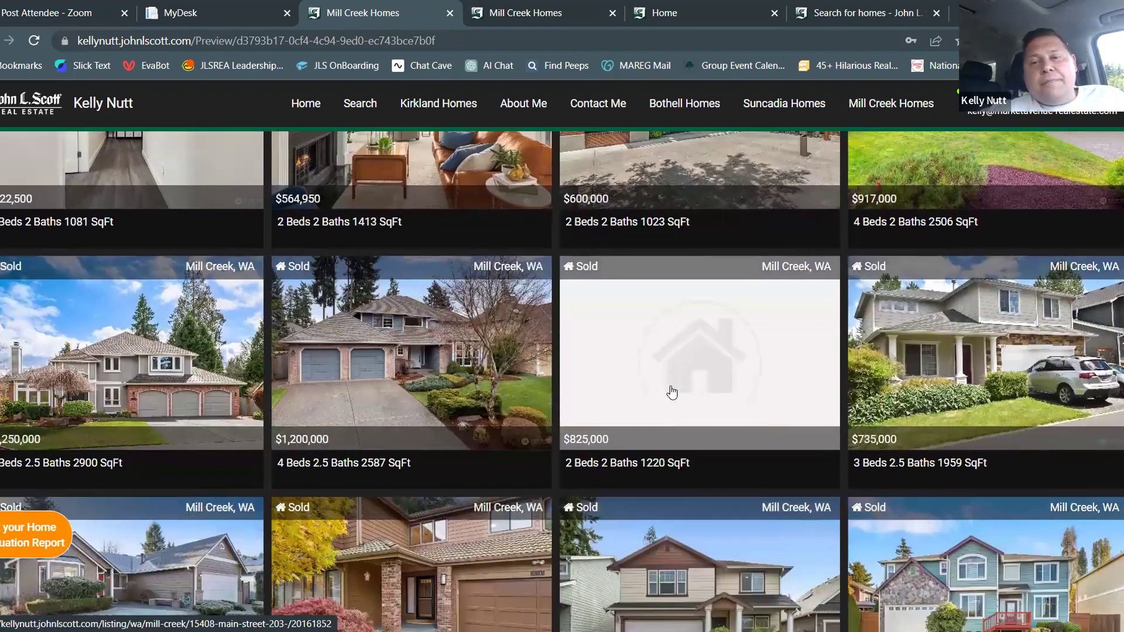
scroll(671, 392, "down", 10)
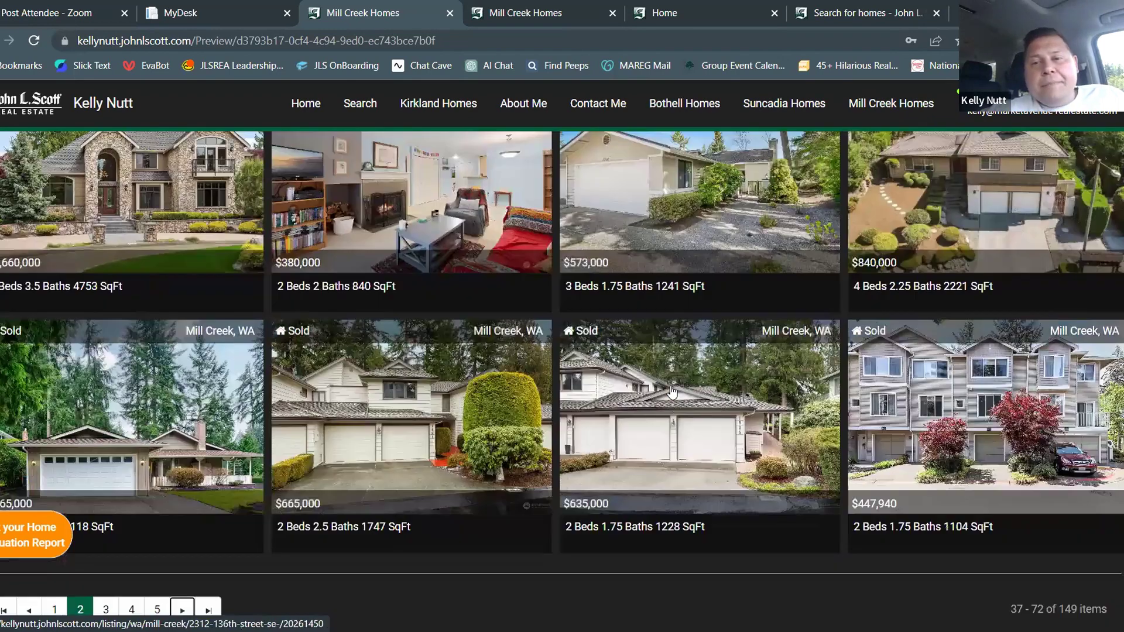
scroll(672, 393, "up", 2)
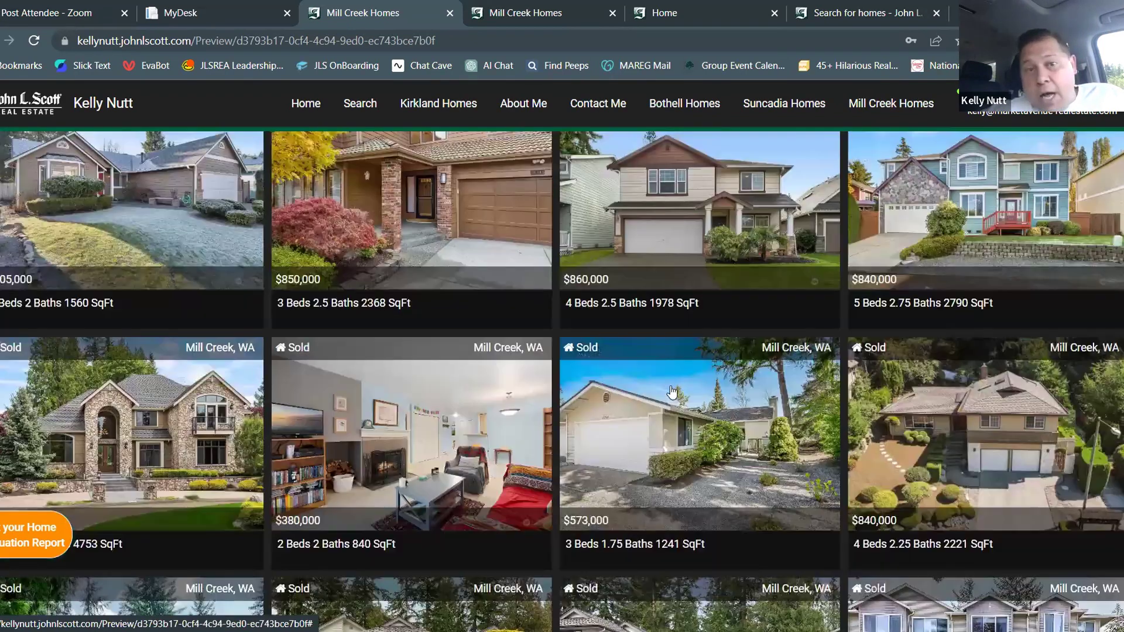
In the Website Designer, open Add Content for the next empty block on Mill Creek Homes
left_click(208, 15)
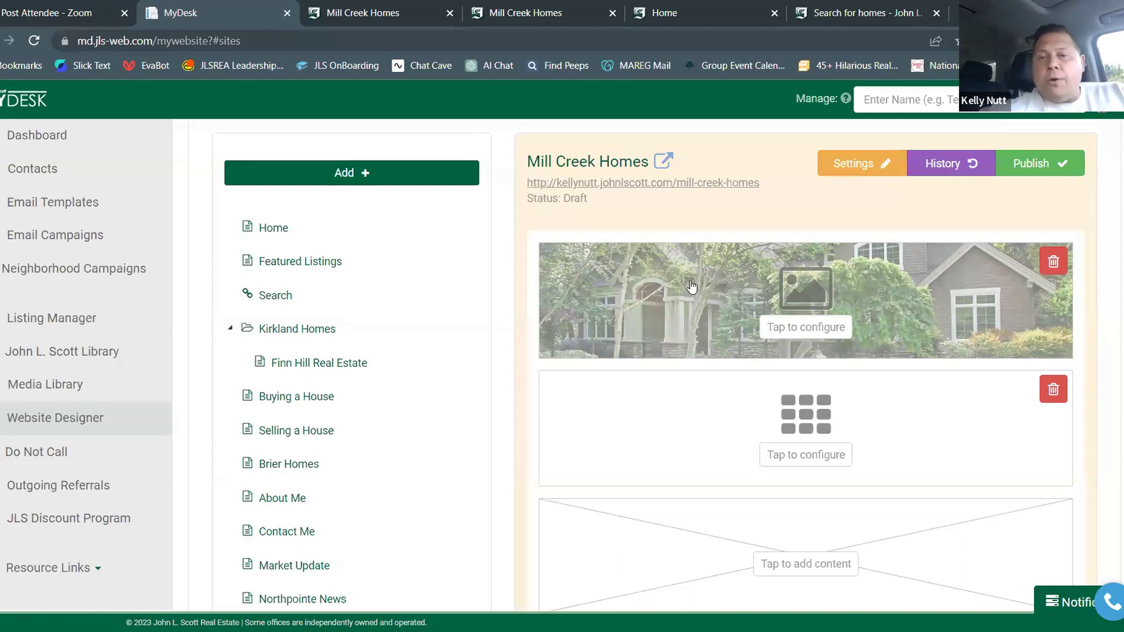
scroll(691, 287, "down", 3)
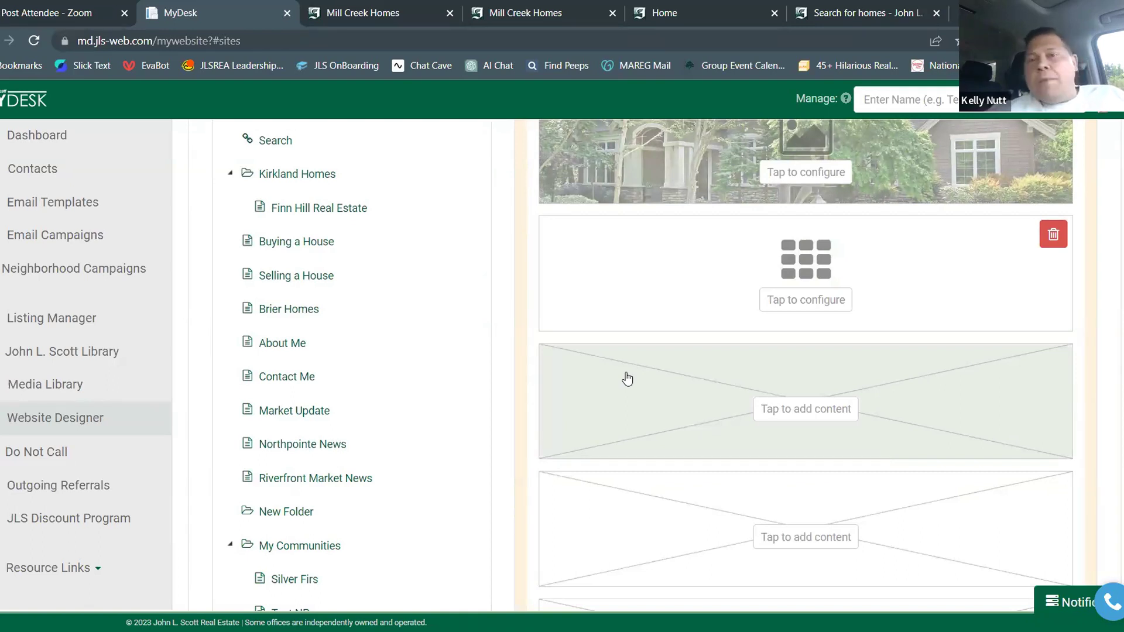
left_click(774, 414)
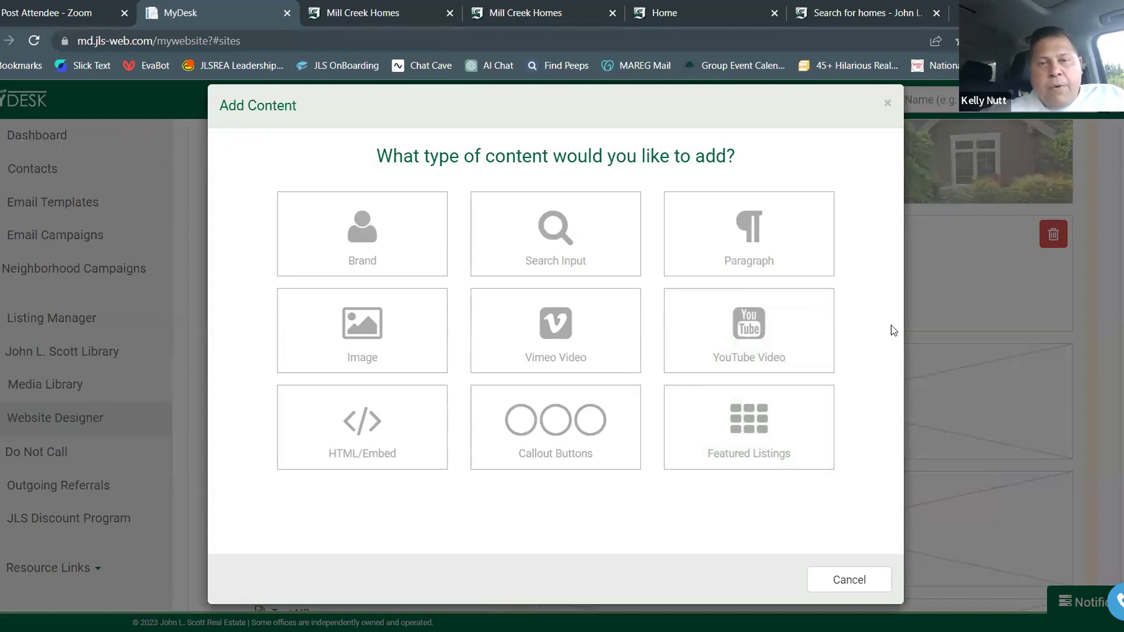
Choose Callout Buttons and put Property Tracker in the first slot
left_click(596, 449)
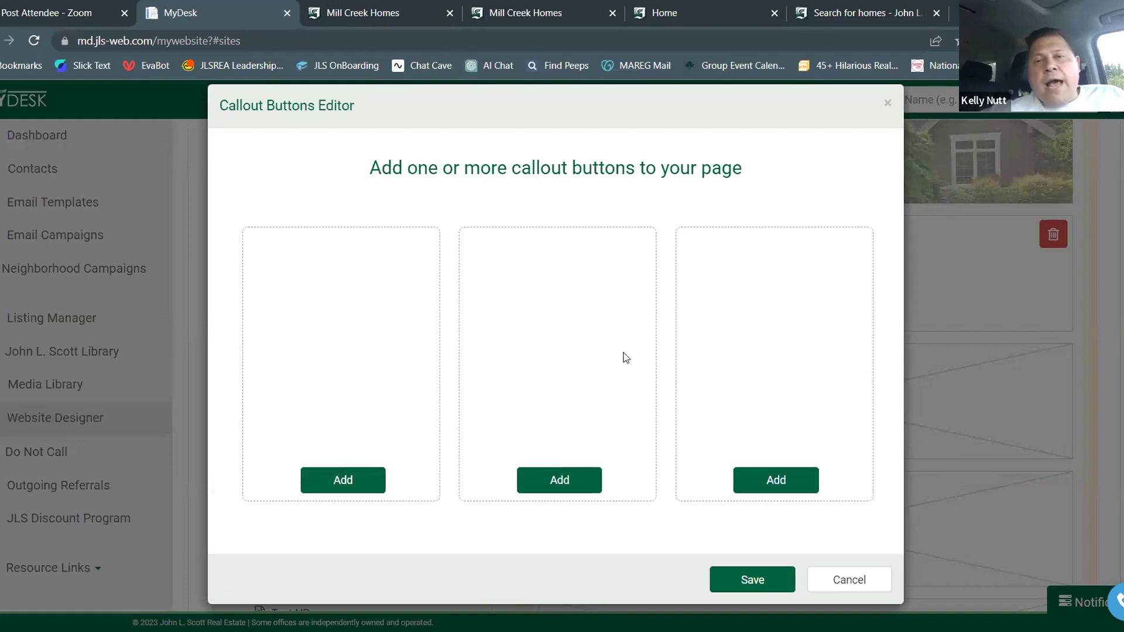
left_click(365, 479)
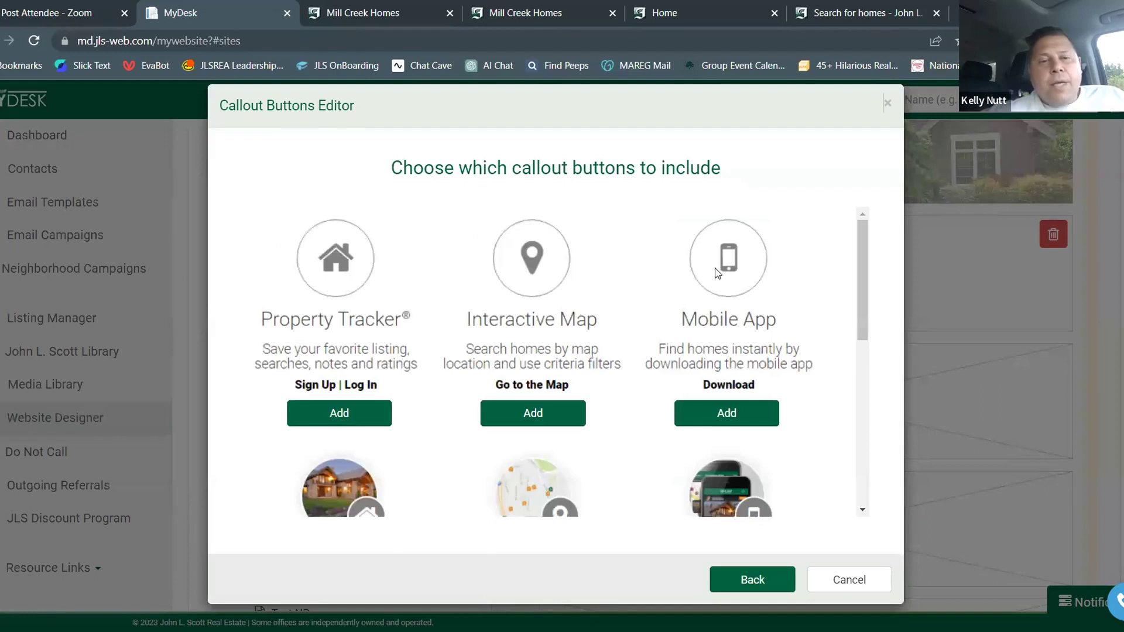
scroll(675, 261, "down", 1)
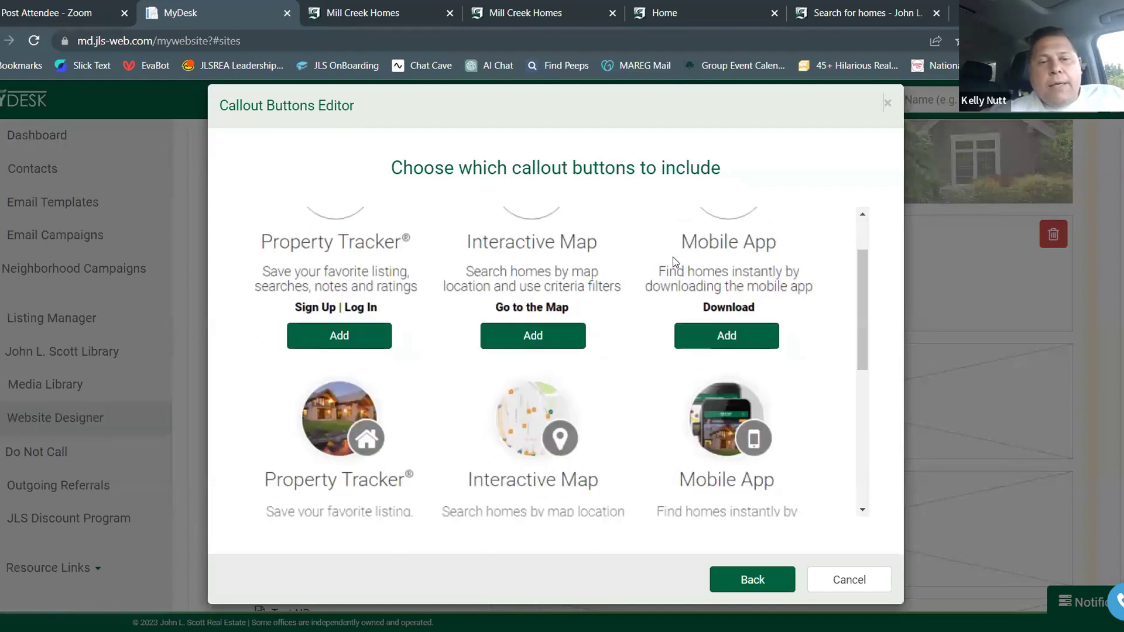
scroll(674, 261, "down", 3)
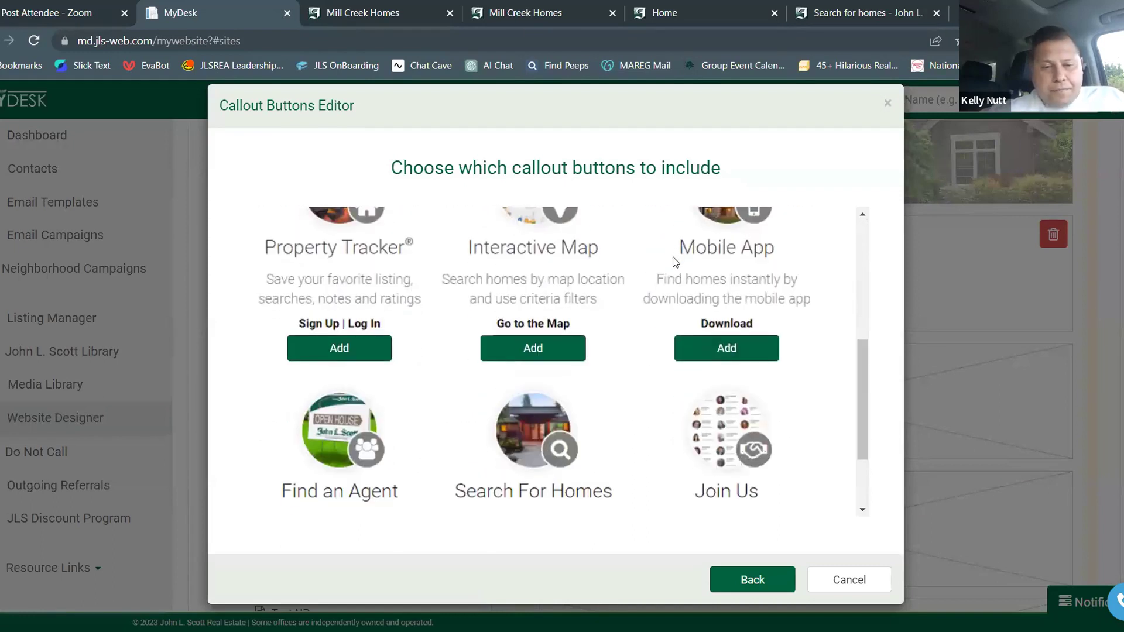
scroll(675, 262, "down", 2)
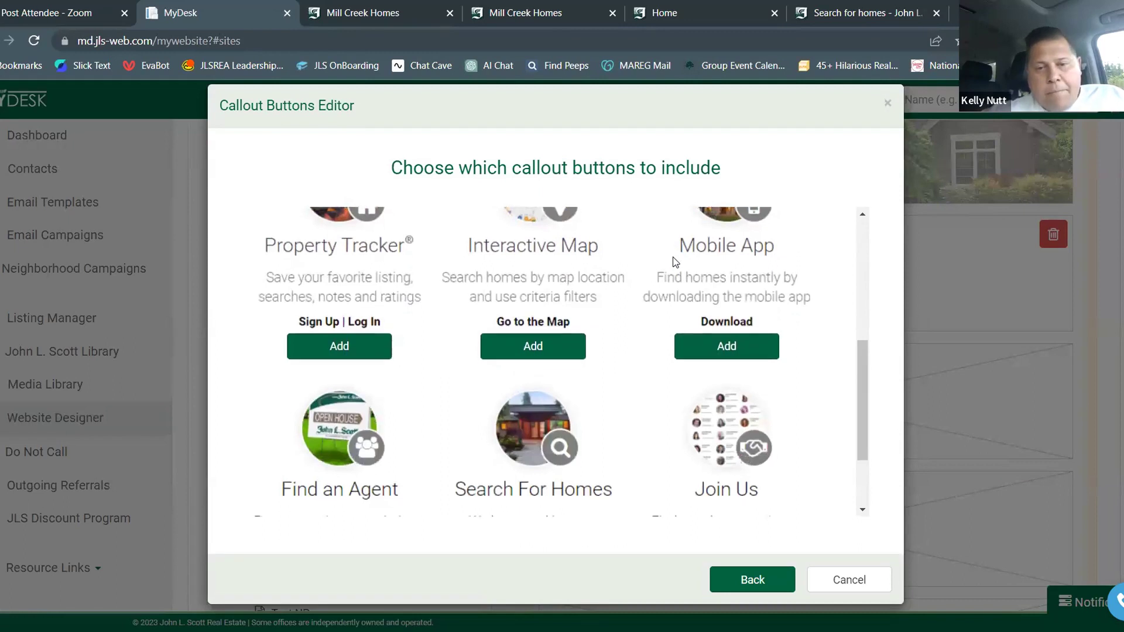
scroll(675, 261, "up", 3)
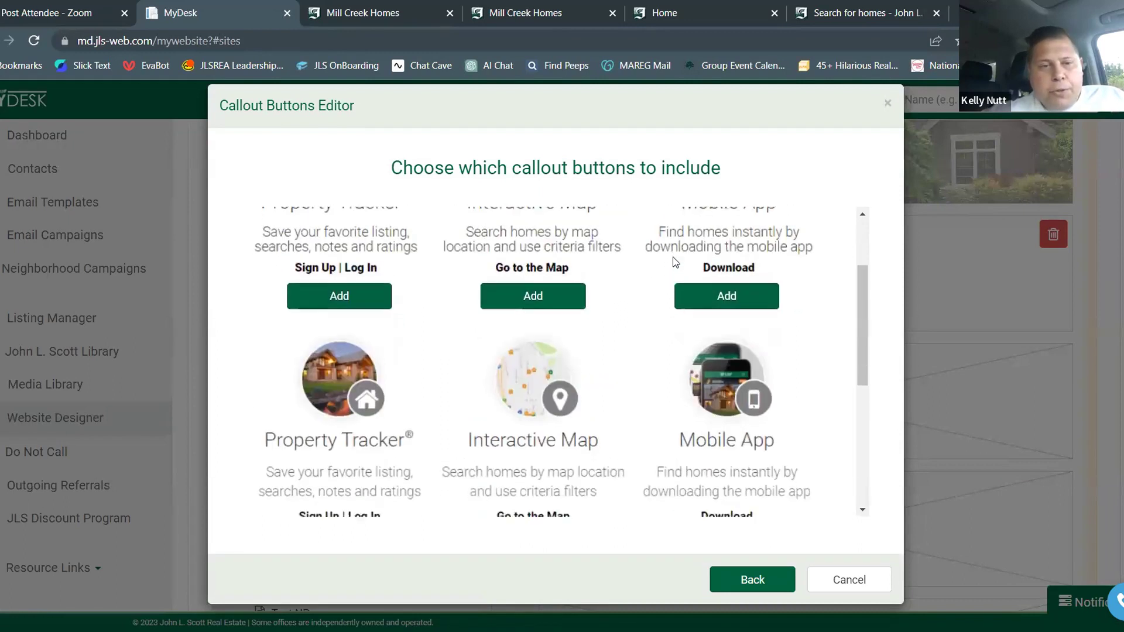
left_click(332, 390)
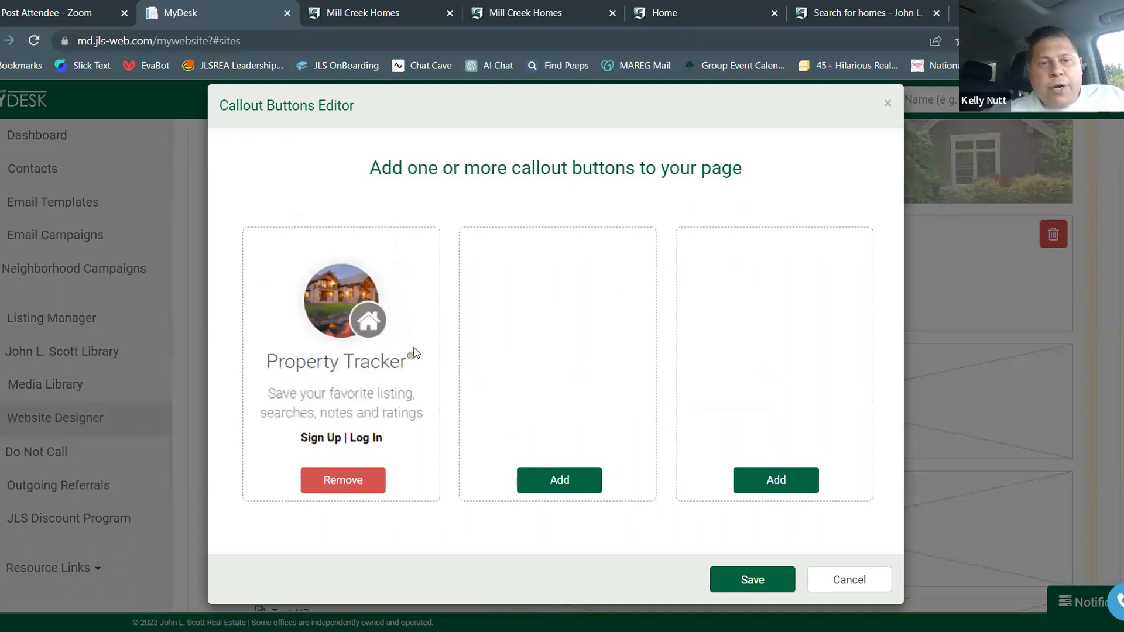
Fill the second and third slots with Interactive Map and Mobile App, then save
left_click(550, 481)
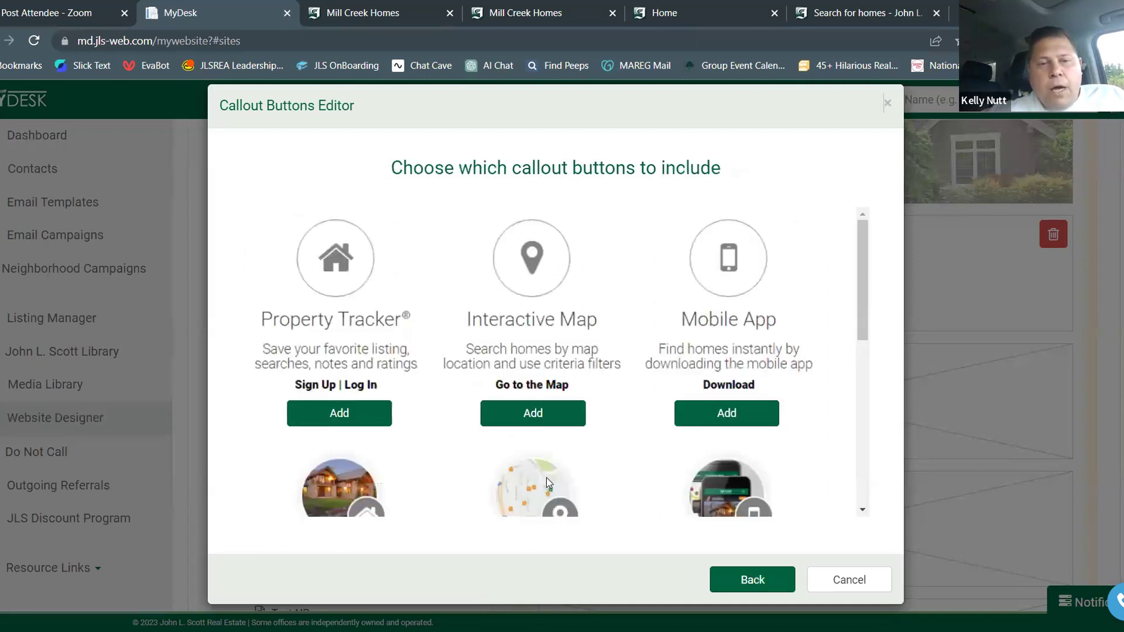
scroll(446, 331, "down", 3)
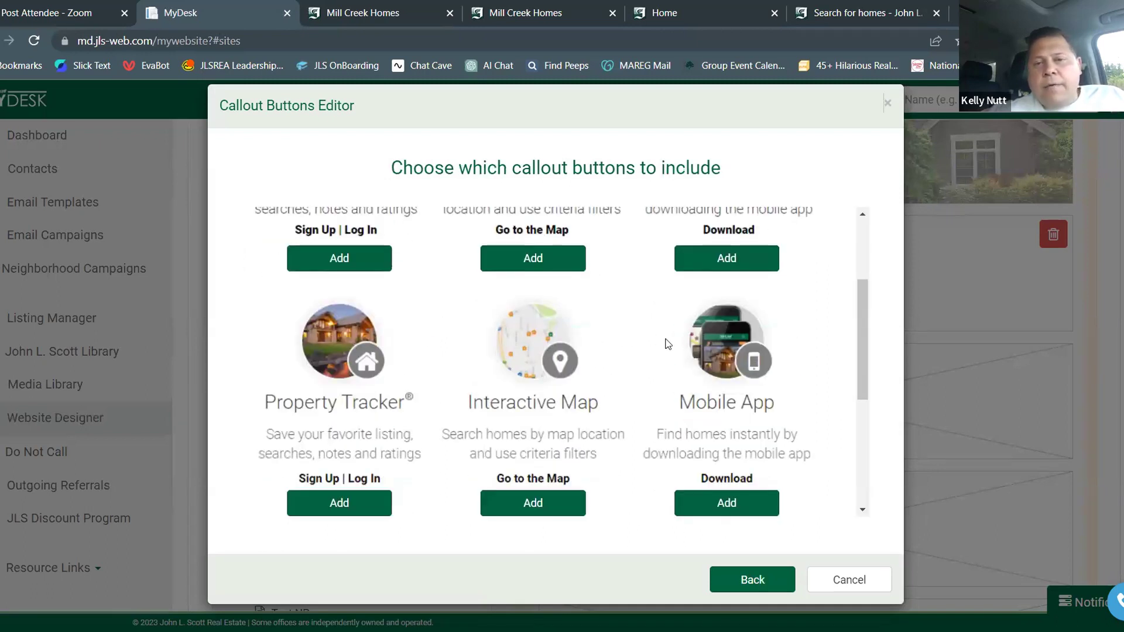
scroll(630, 355, "up", 3)
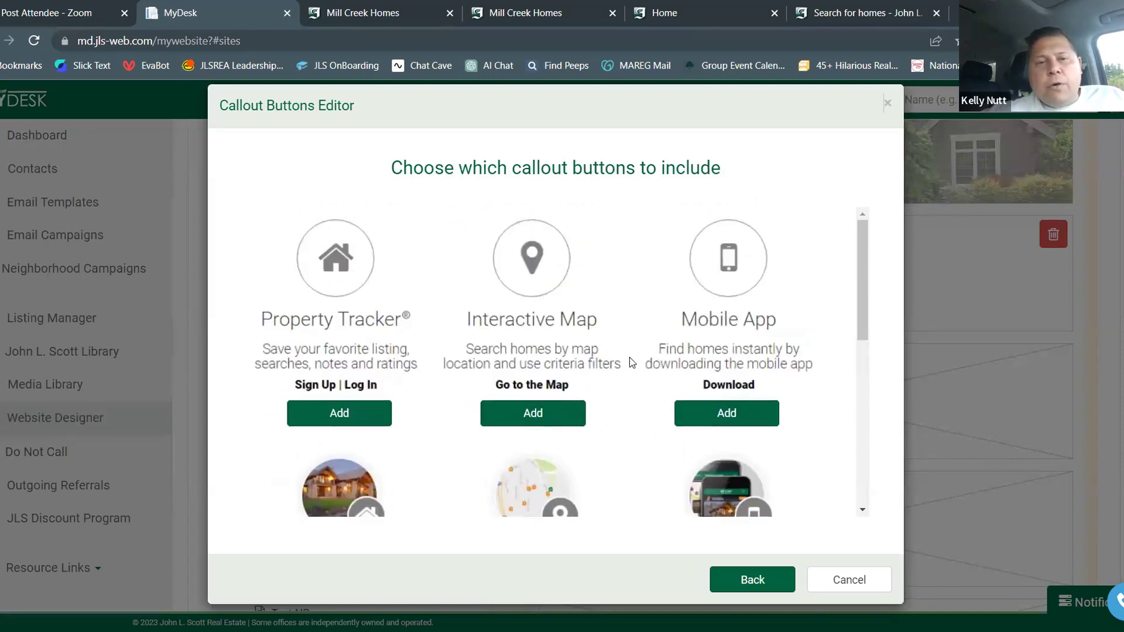
scroll(578, 319, "down", 4)
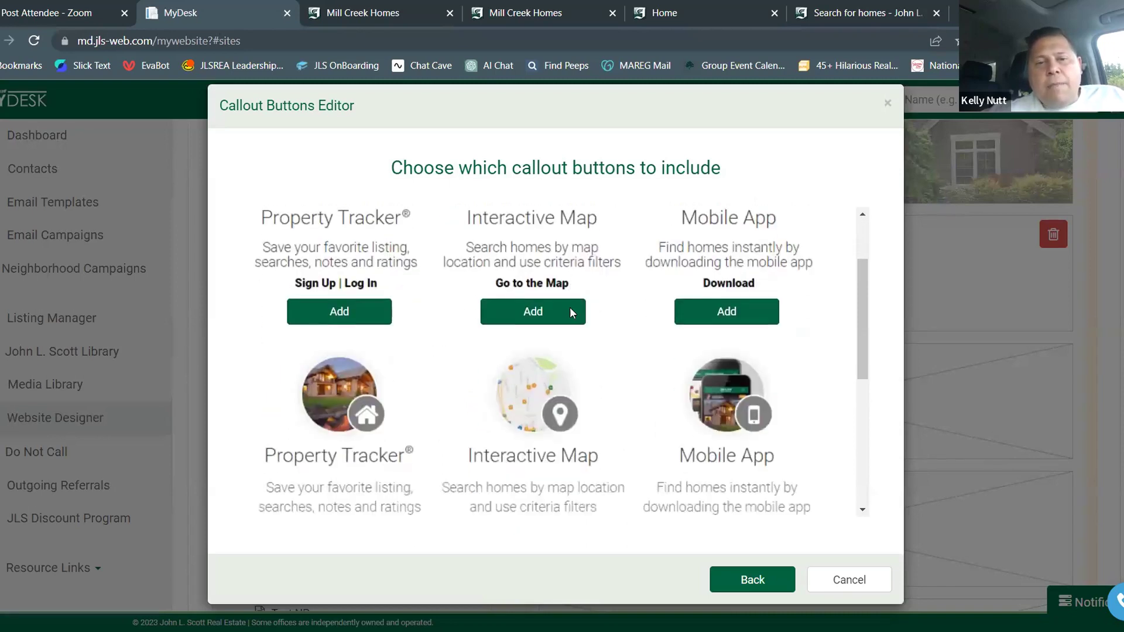
left_click(561, 436)
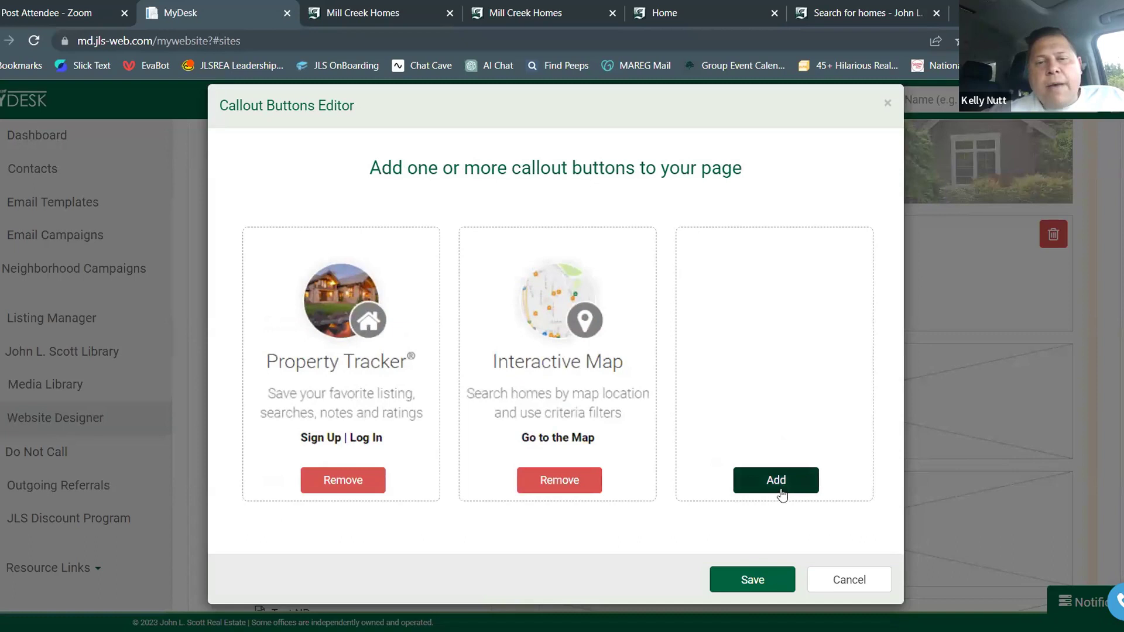
left_click(784, 488)
scroll(724, 398, "down", 5)
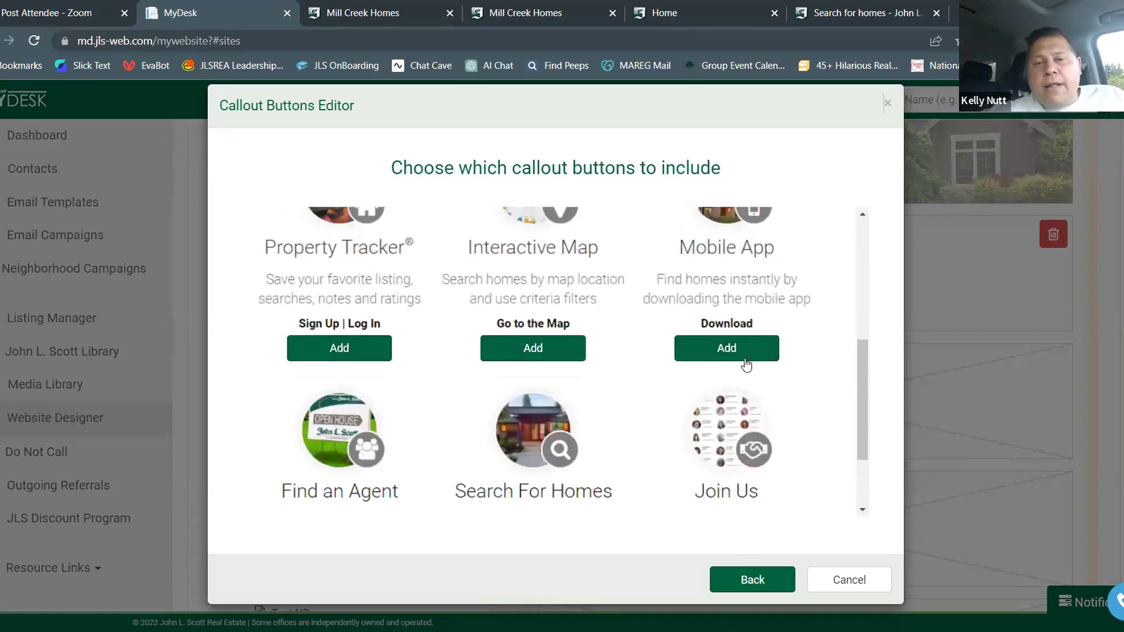
left_click(742, 366)
left_click(778, 581)
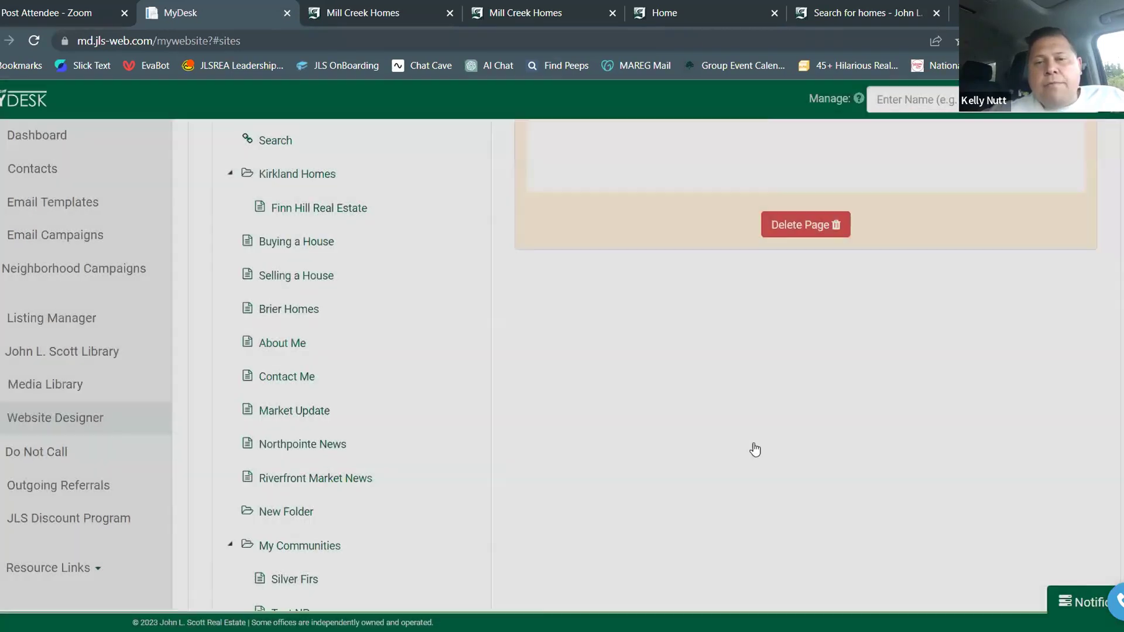
scroll(751, 427, "up", 5)
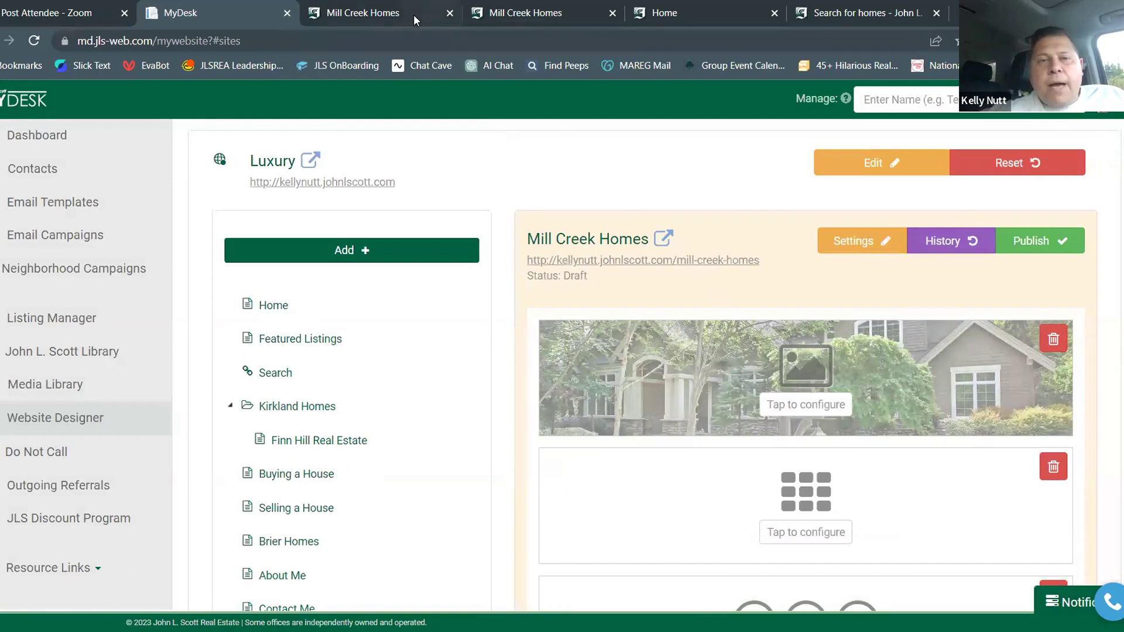
left_click(385, 20)
left_click(33, 41)
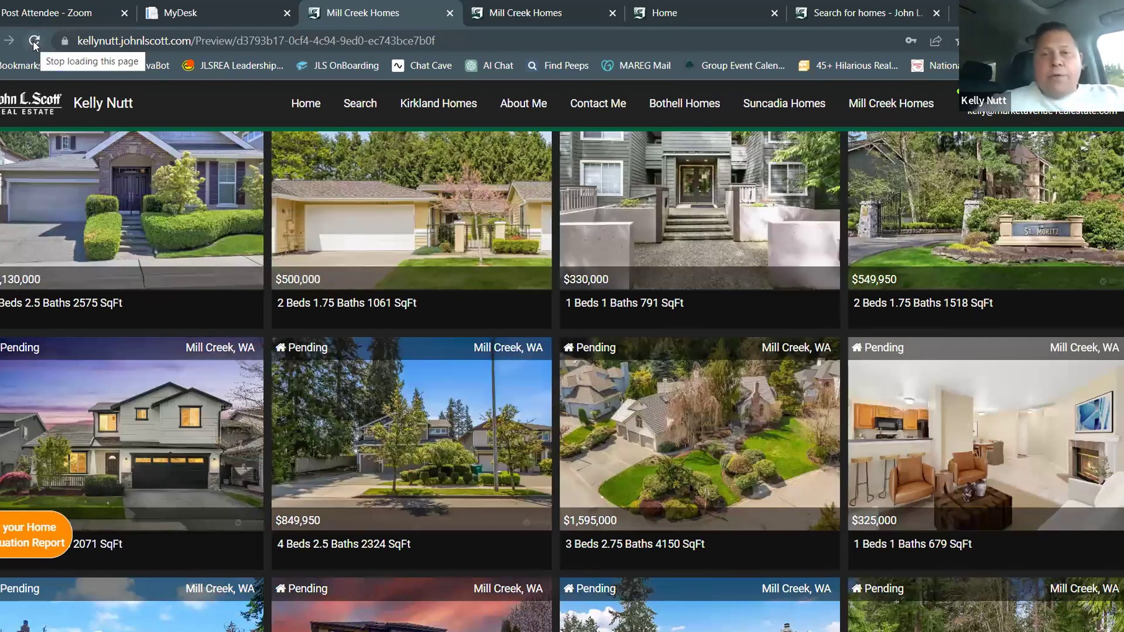
scroll(402, 222, "down", 20)
scroll(402, 222, "up", 5)
scroll(452, 293, "down", 3)
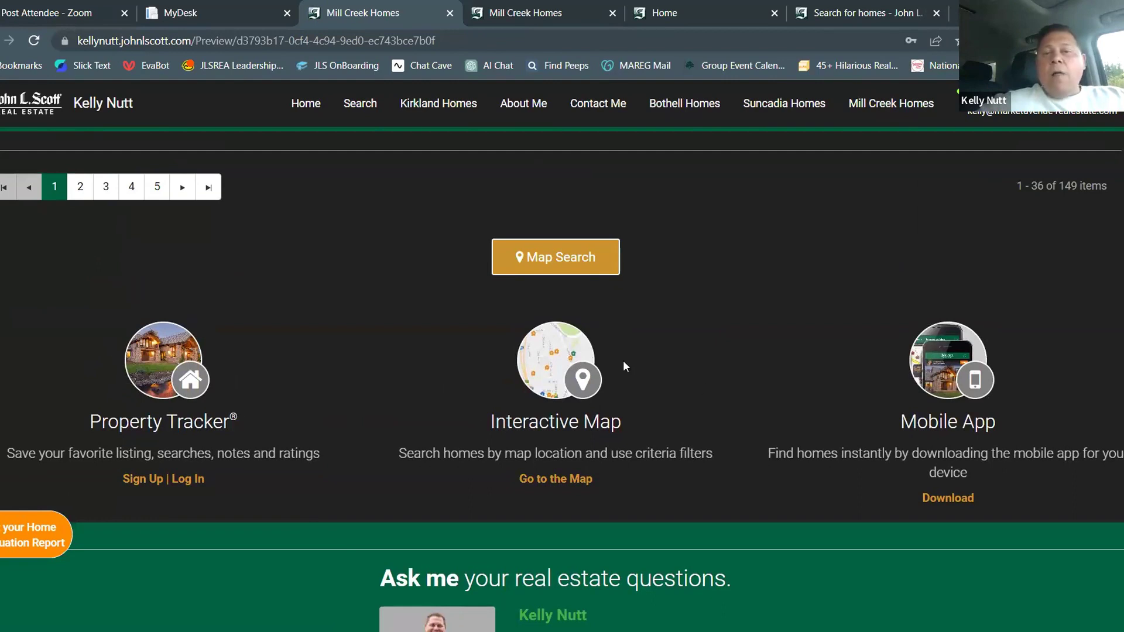
scroll(622, 367, "down", 3)
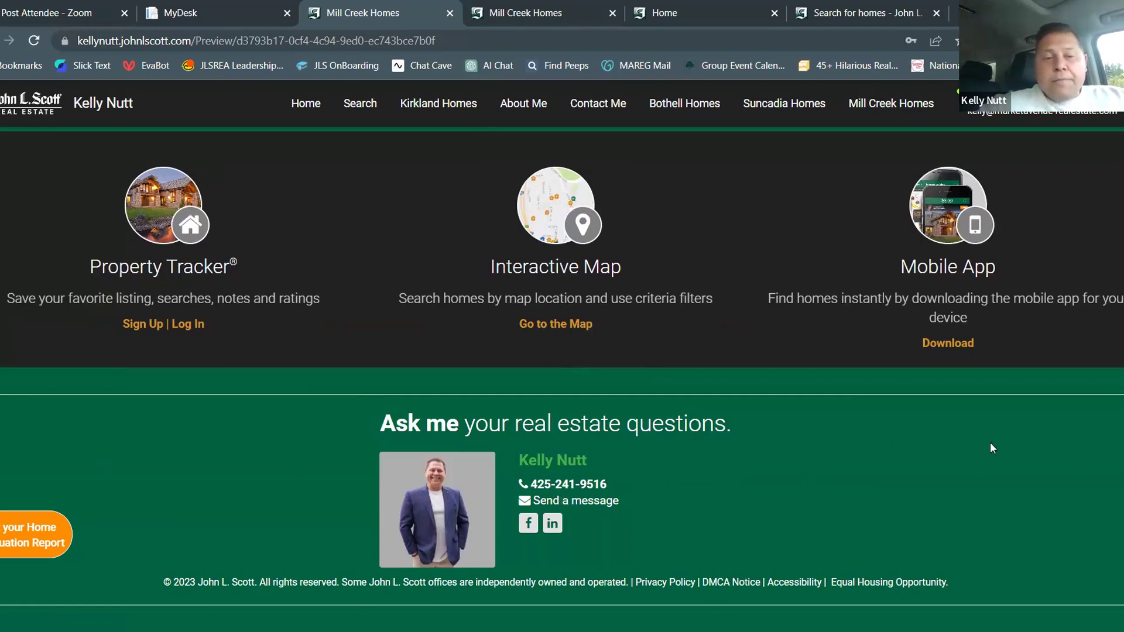
scroll(992, 449, "up", 15)
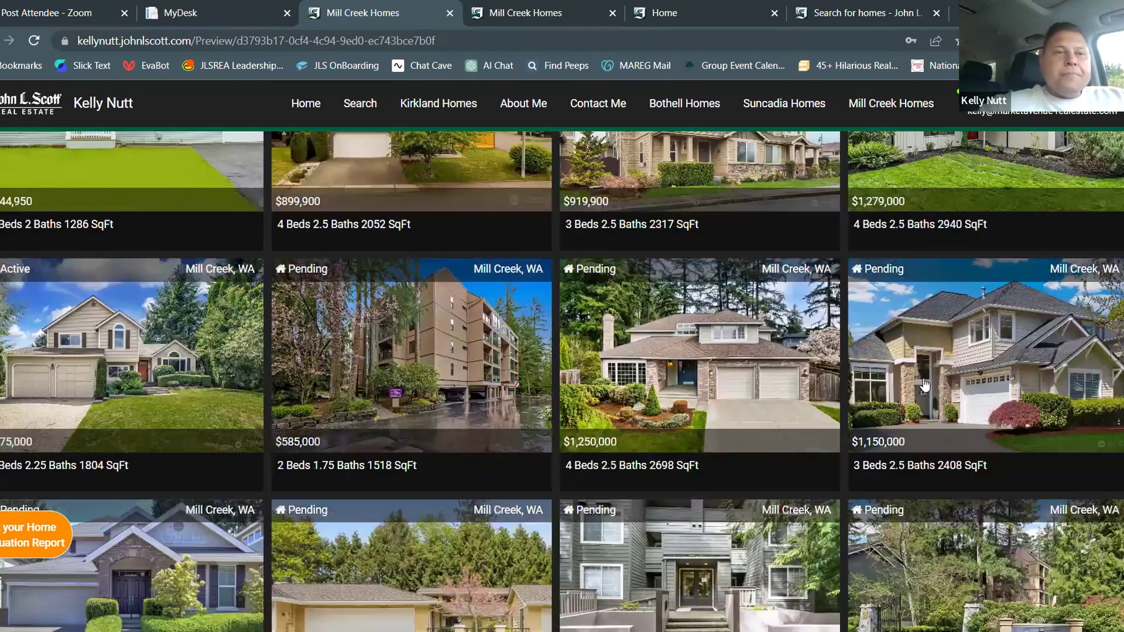
left_click(235, 18)
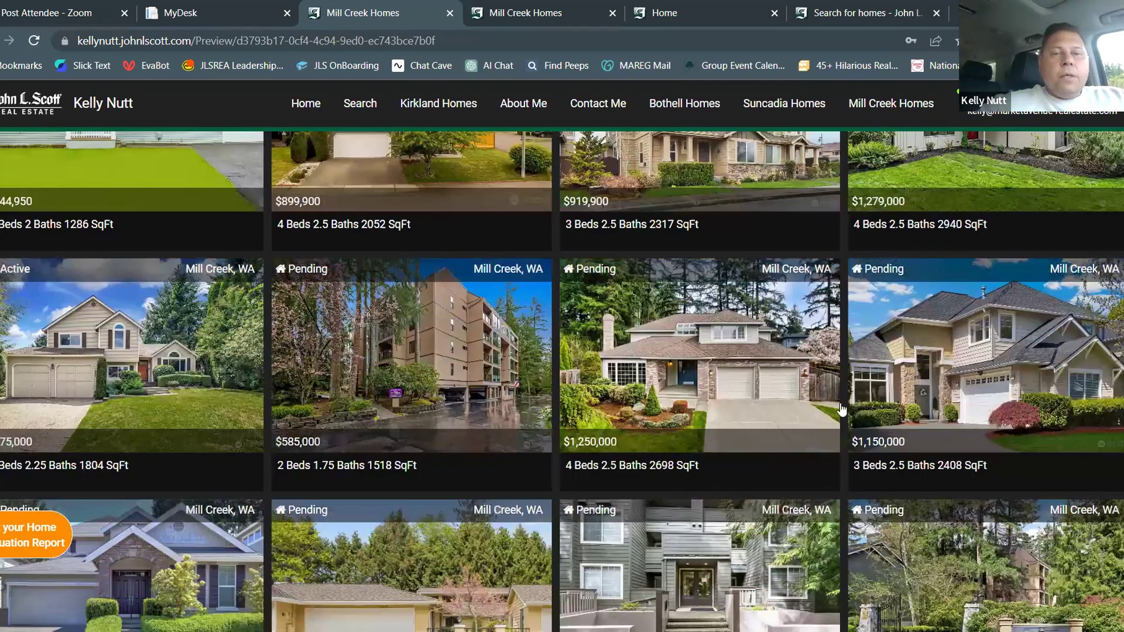
Open Add Content on an empty Mill Creek Homes block, then cancel without adding anything
scroll(905, 419, "down", 1)
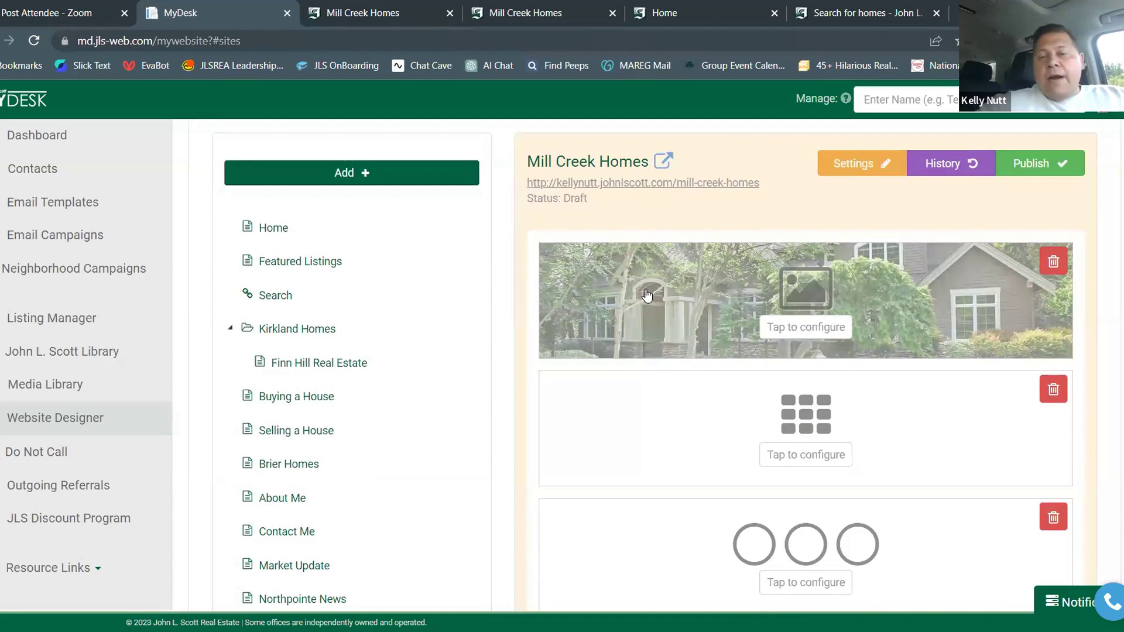
scroll(648, 297, "down", 1)
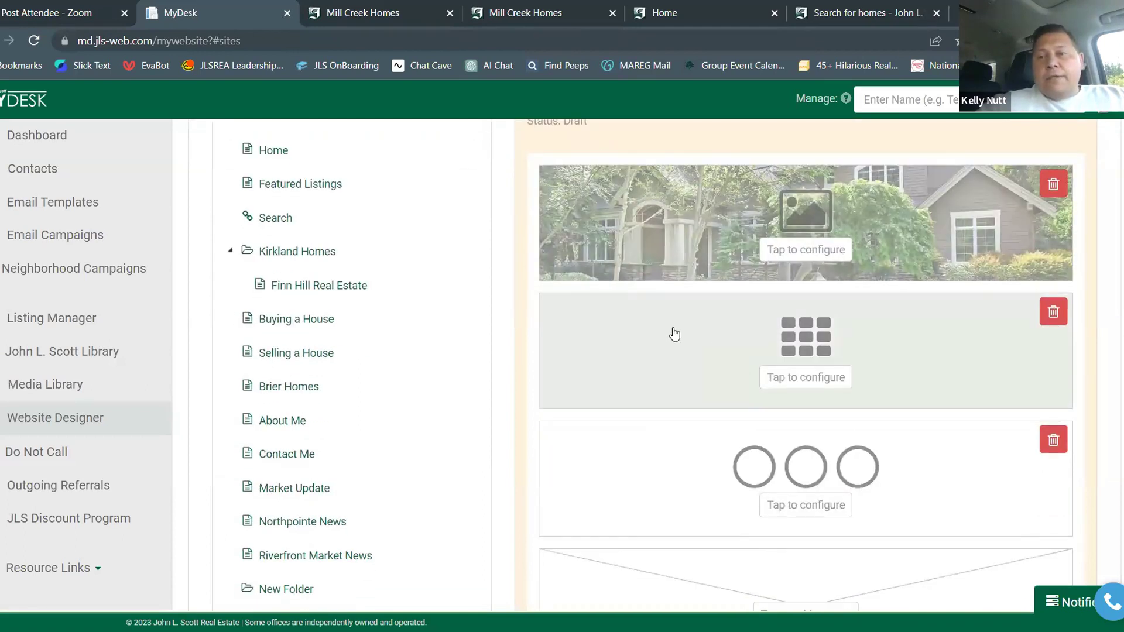
scroll(674, 332, "down", 1)
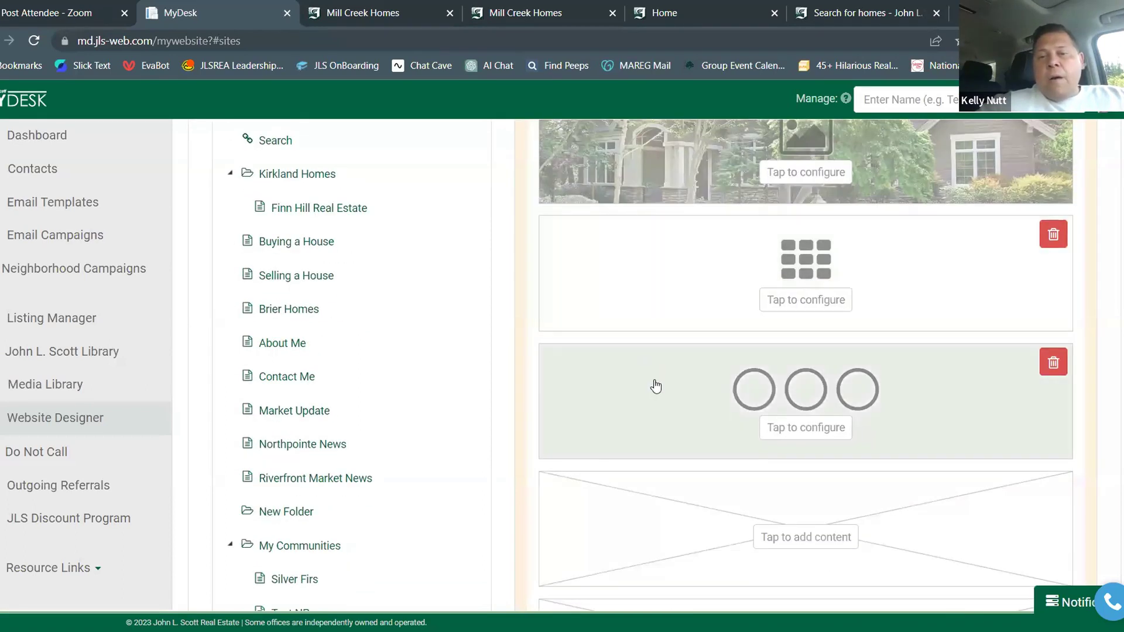
scroll(656, 385, "down", 1)
left_click(784, 462)
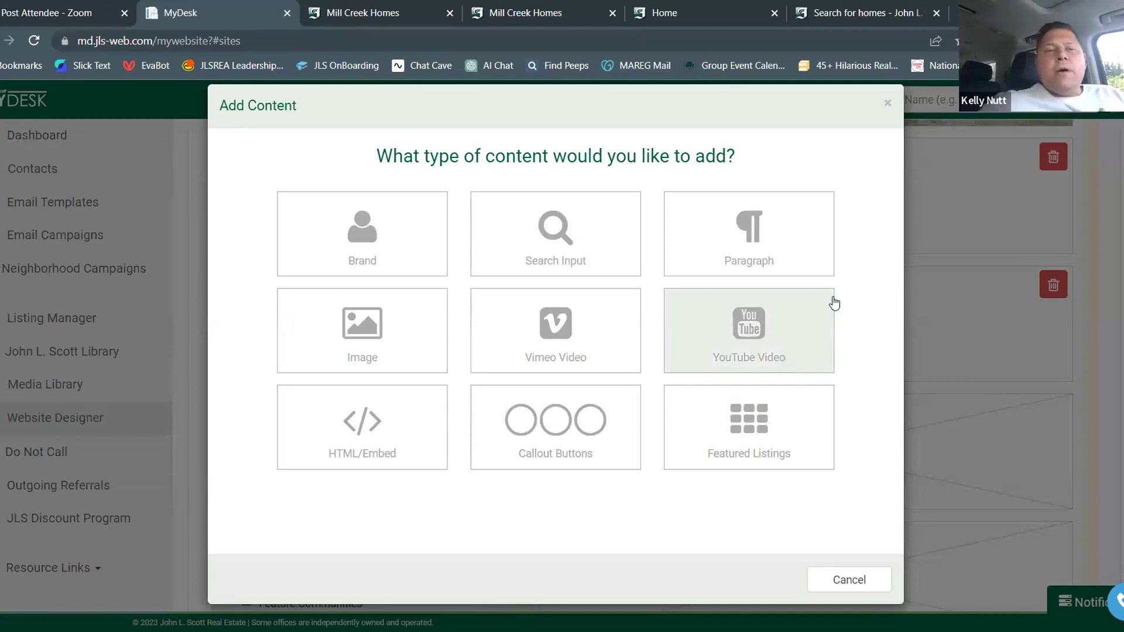
left_click(826, 579)
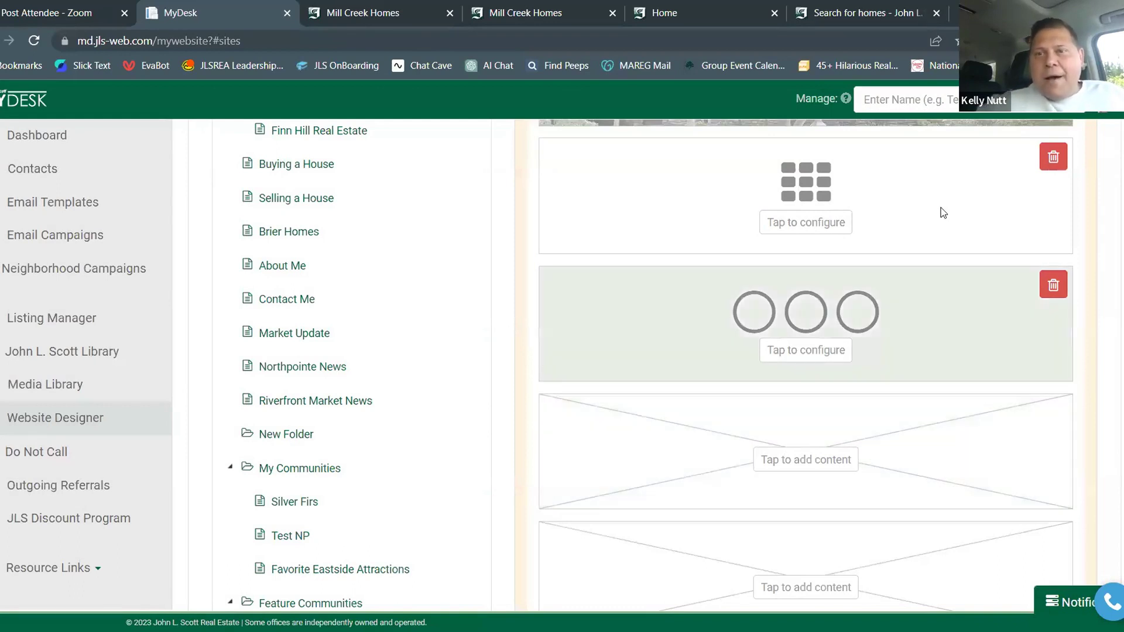
Load buyselllivenorthwest.com in a new tab and go to Lifestyle > Northwest Communities
key("ctrl+t")
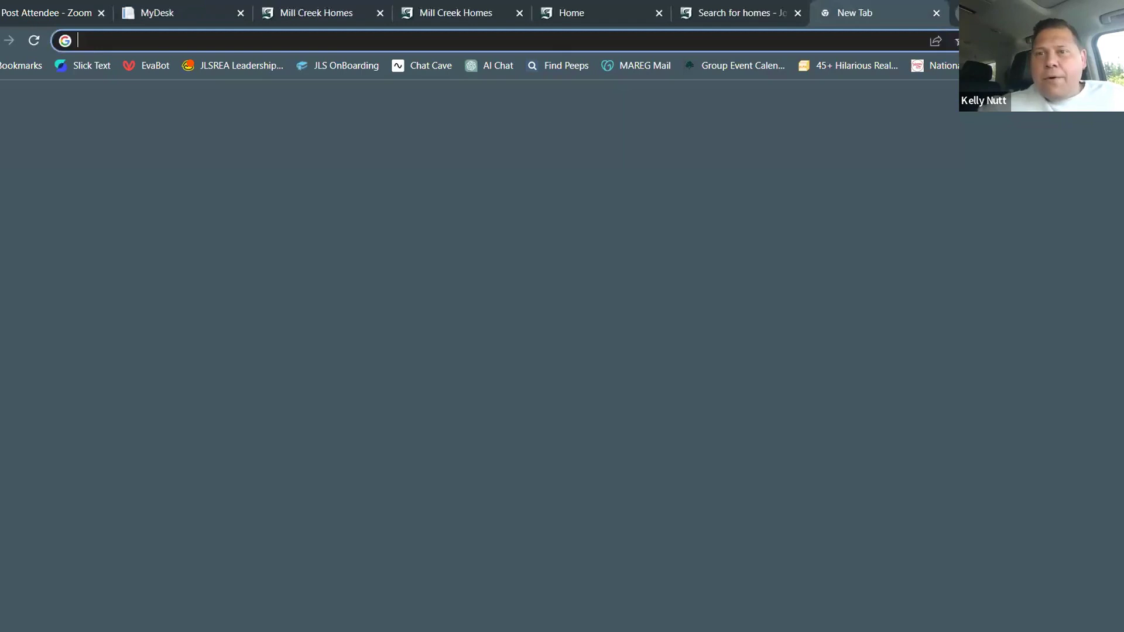
type("buys")
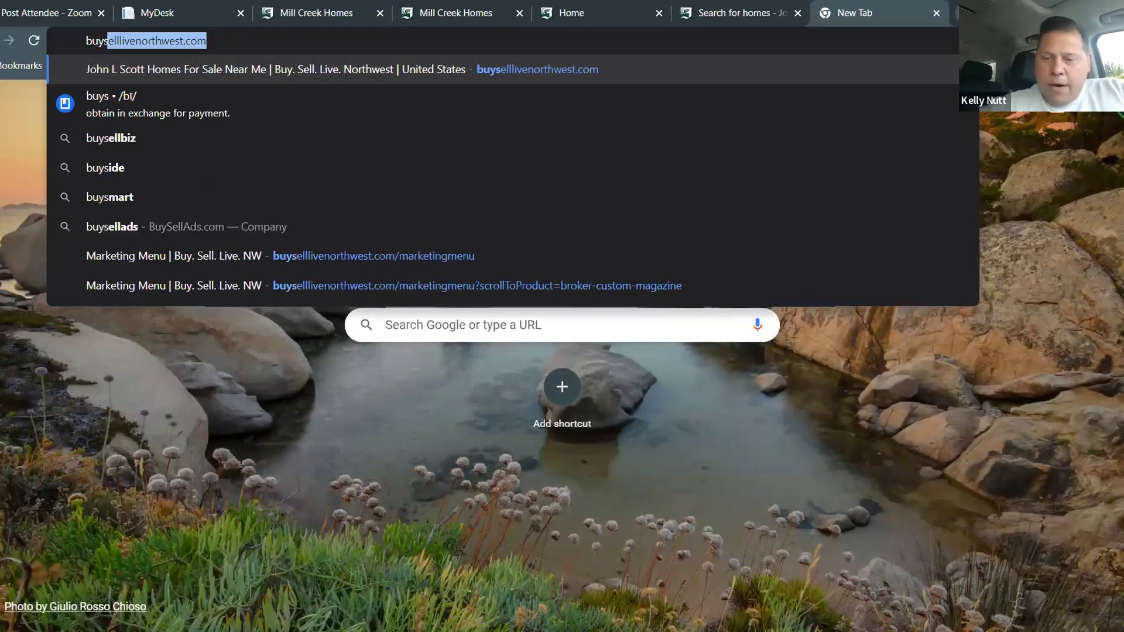
key("Return")
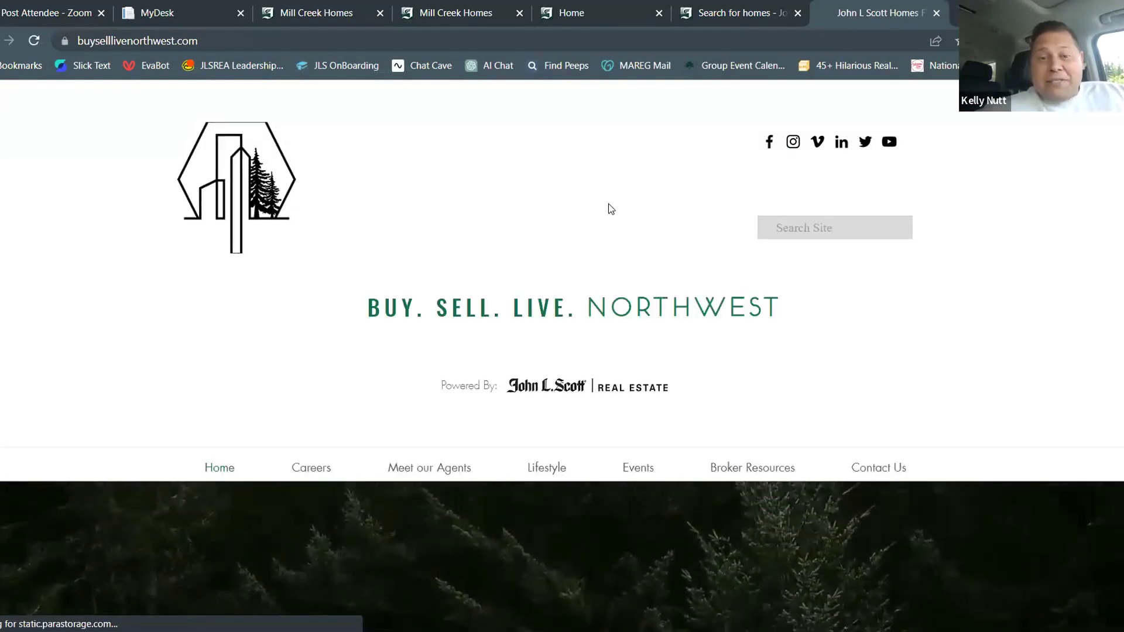
scroll(610, 209, "down", 1)
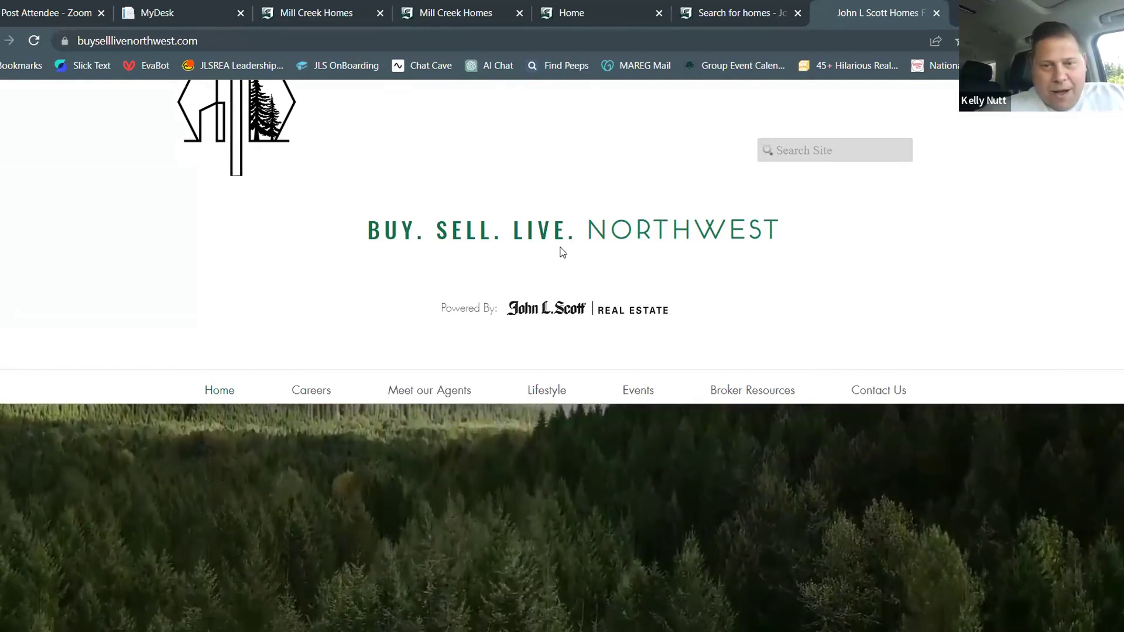
scroll(561, 253, "down", 2)
mouse_move(552, 239)
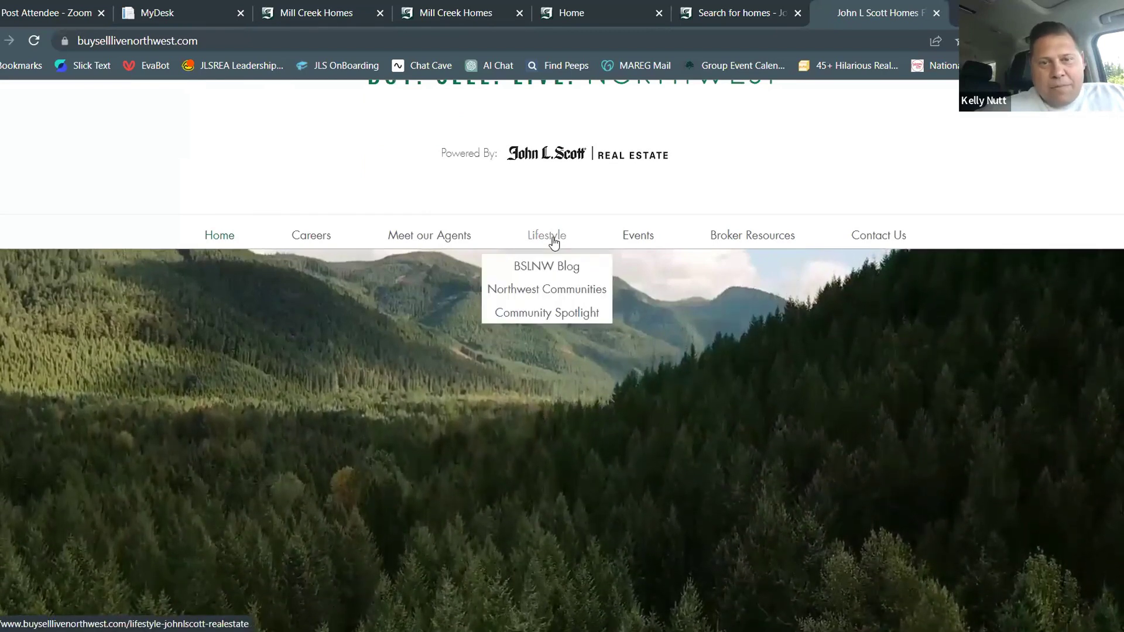
left_click(542, 291)
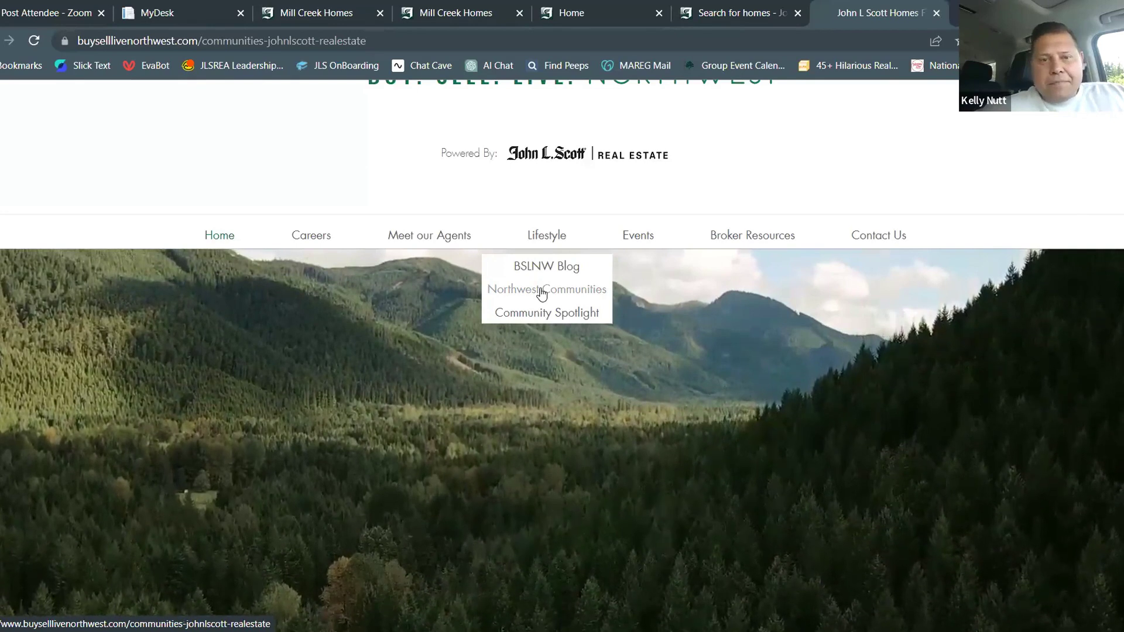
scroll(544, 290, "down", 5)
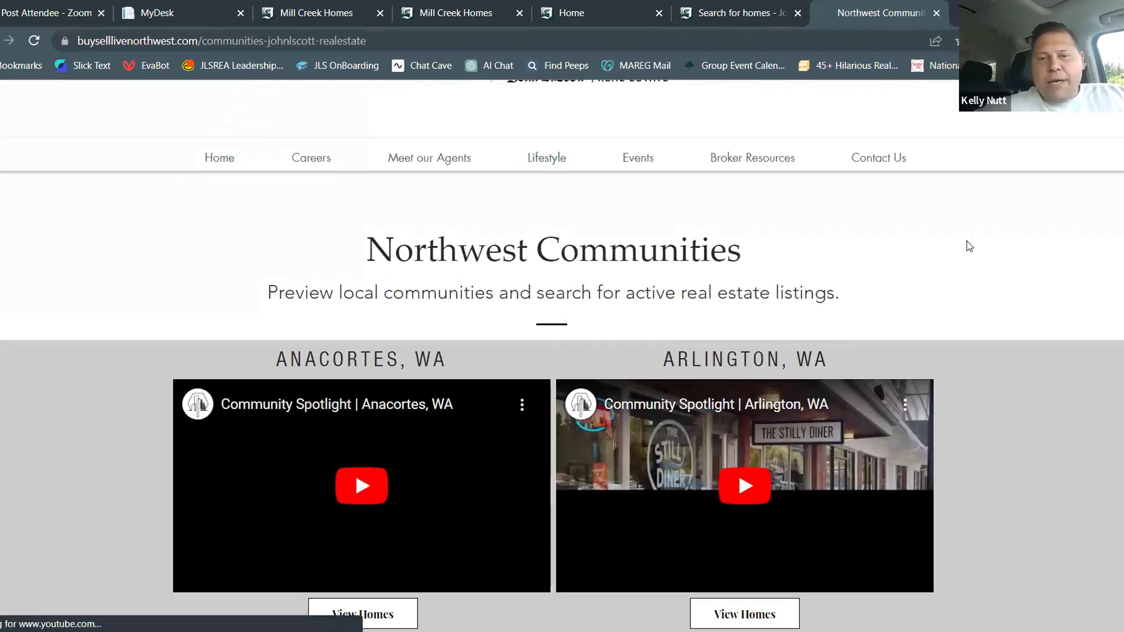
Find the Mill Creek, WA spotlight video, play and pause it, then open it on YouTube
scroll(967, 243, "down", 2)
scroll(969, 246, "down", 5)
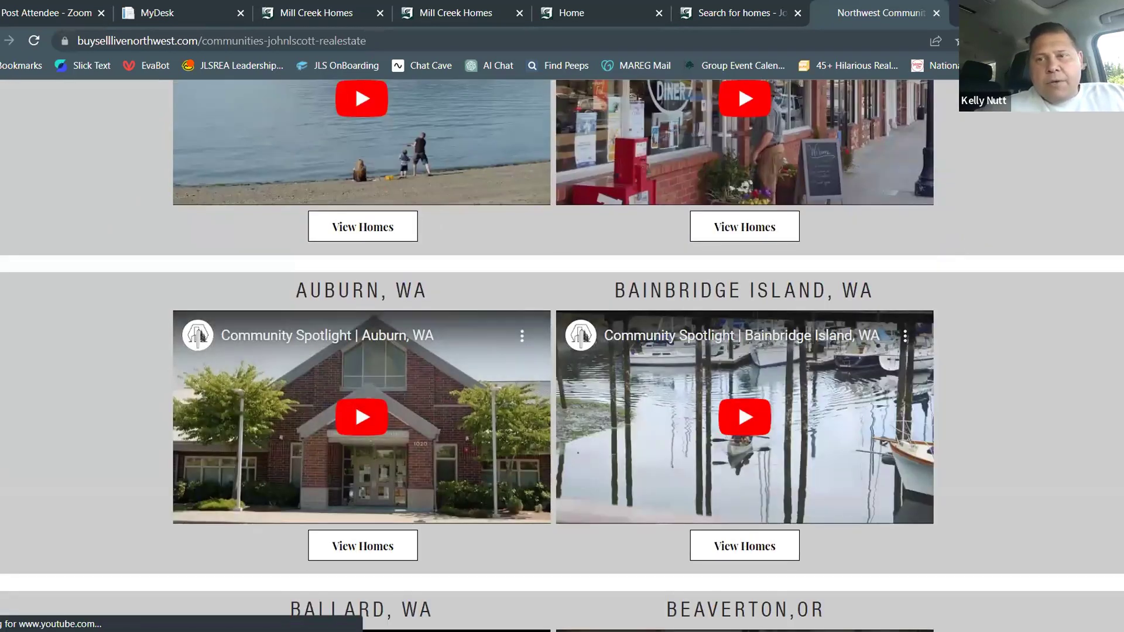
scroll(1047, 223, "down", 20)
scroll(1047, 224, "up", 5)
scroll(1050, 391, "up", 3)
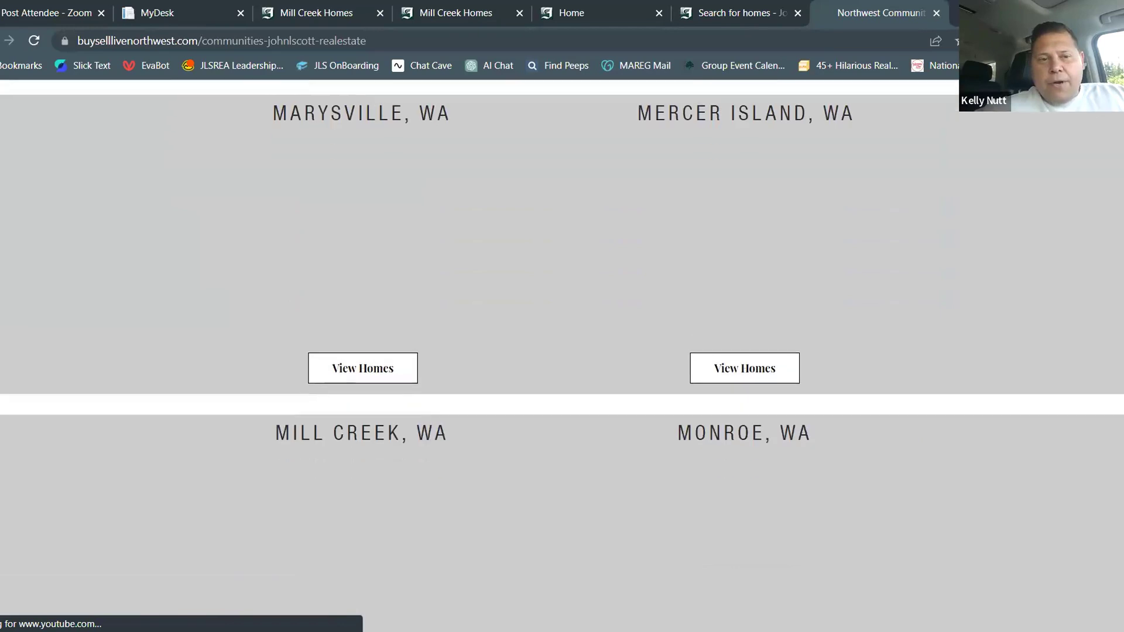
scroll(1049, 391, "down", 4)
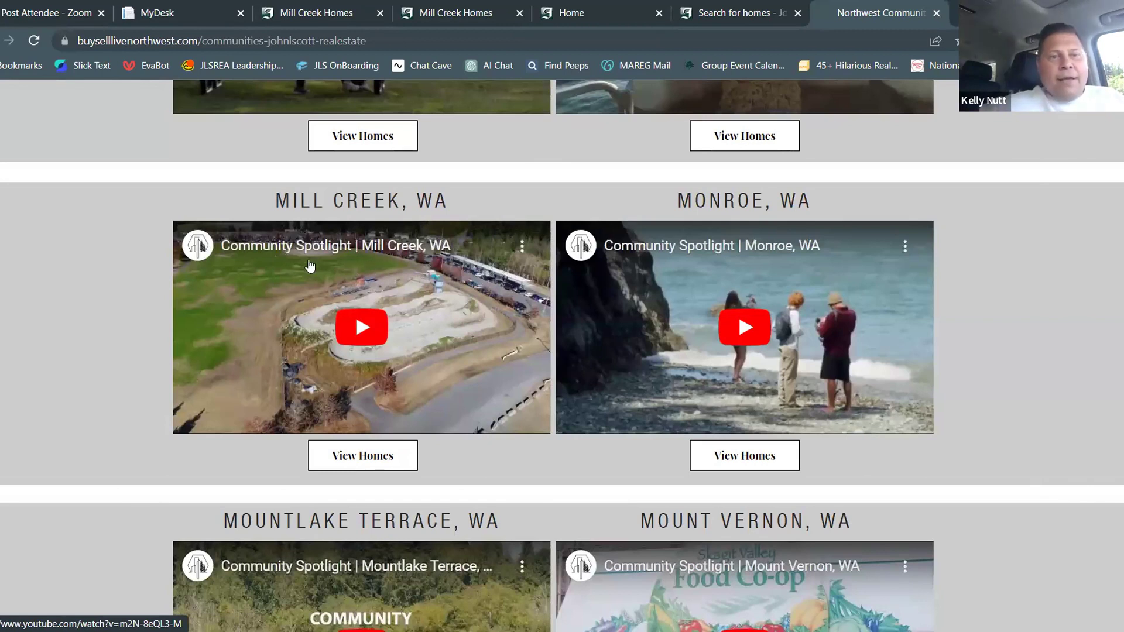
left_click(520, 246)
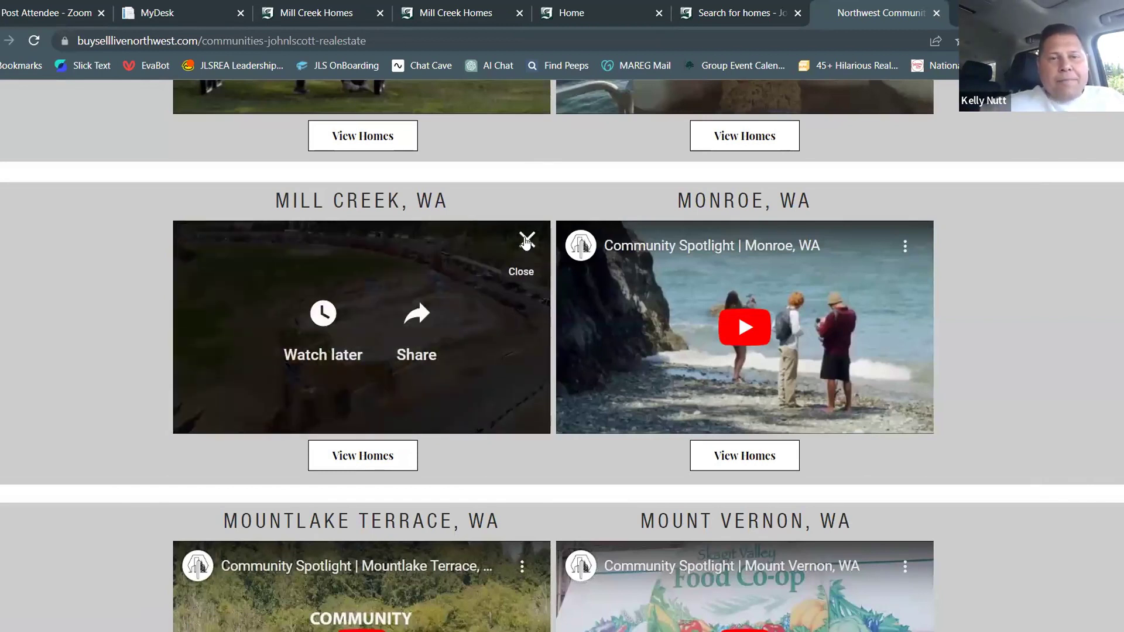
left_click(526, 241)
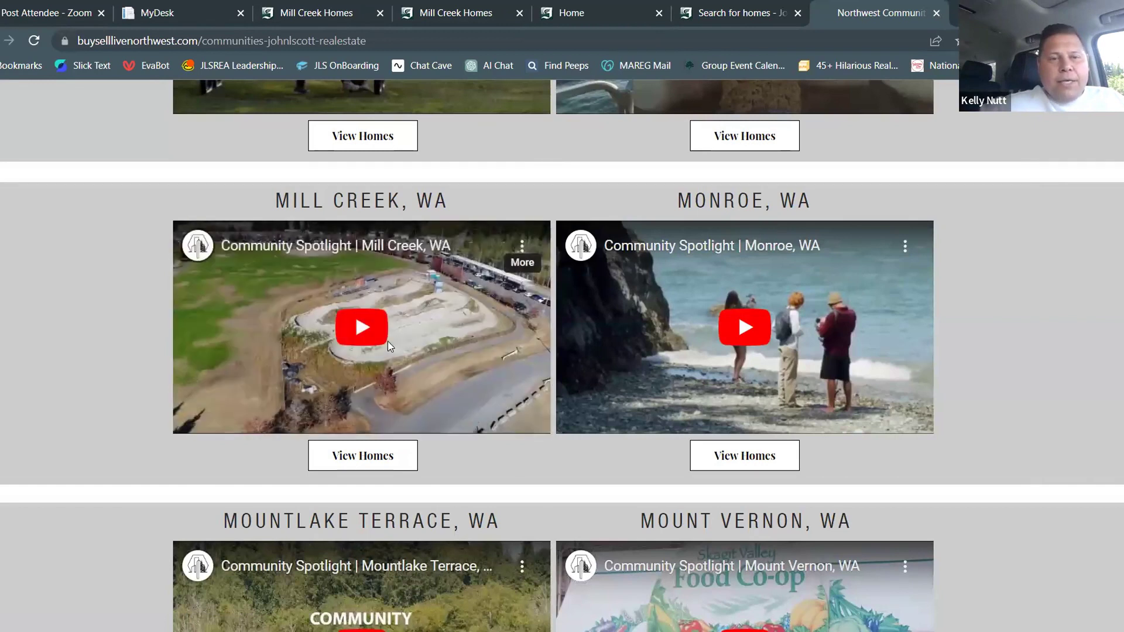
left_click(468, 376)
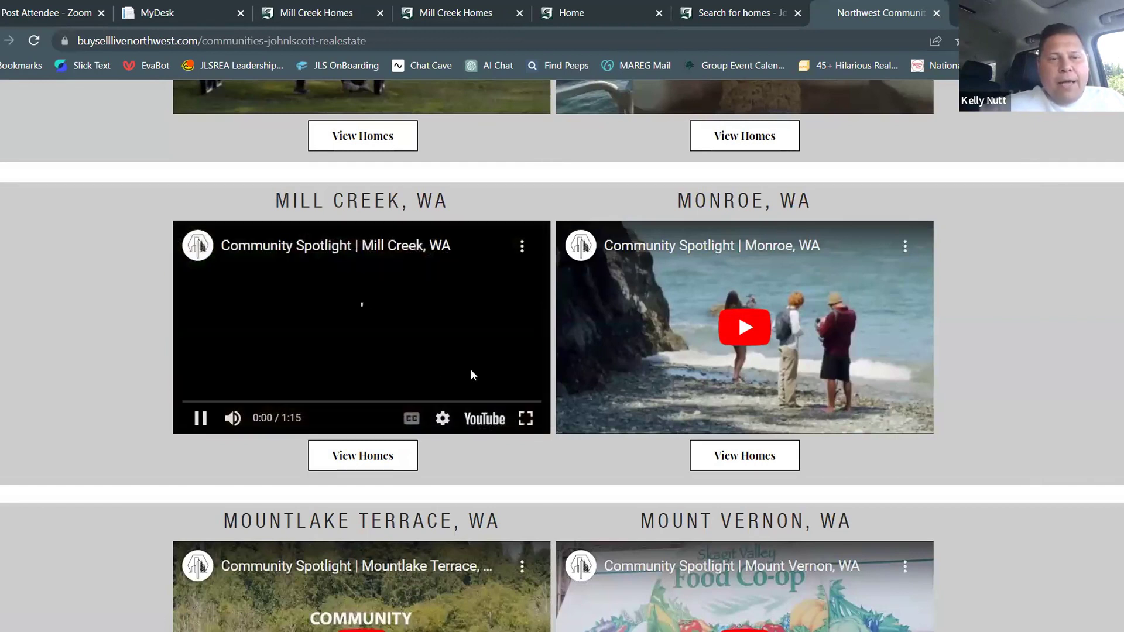
left_click(201, 417)
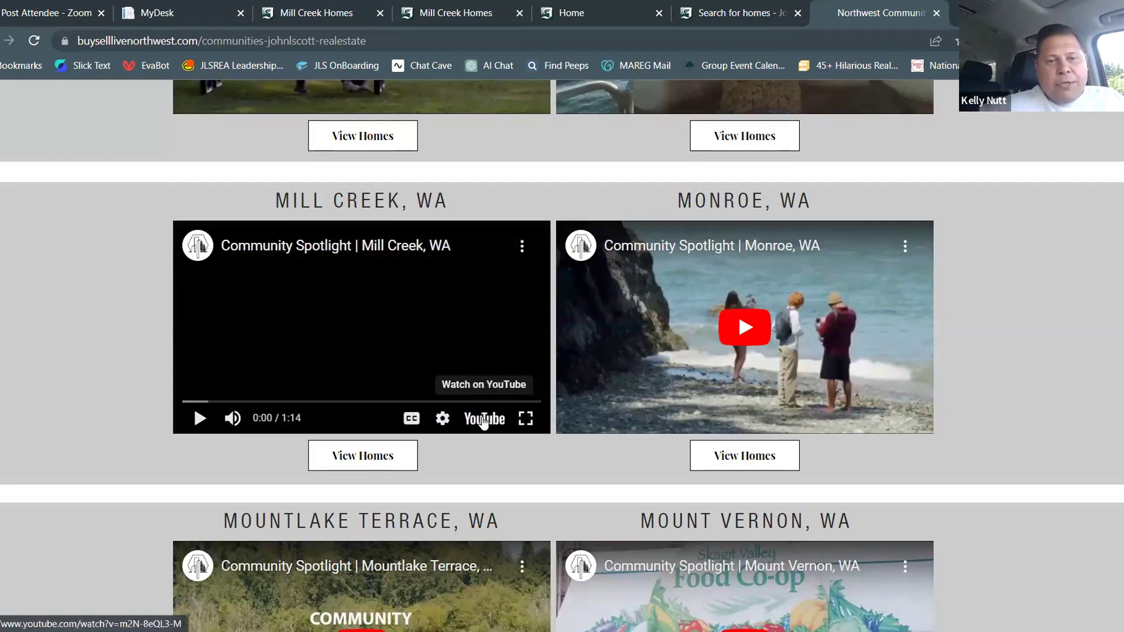
left_click(483, 418)
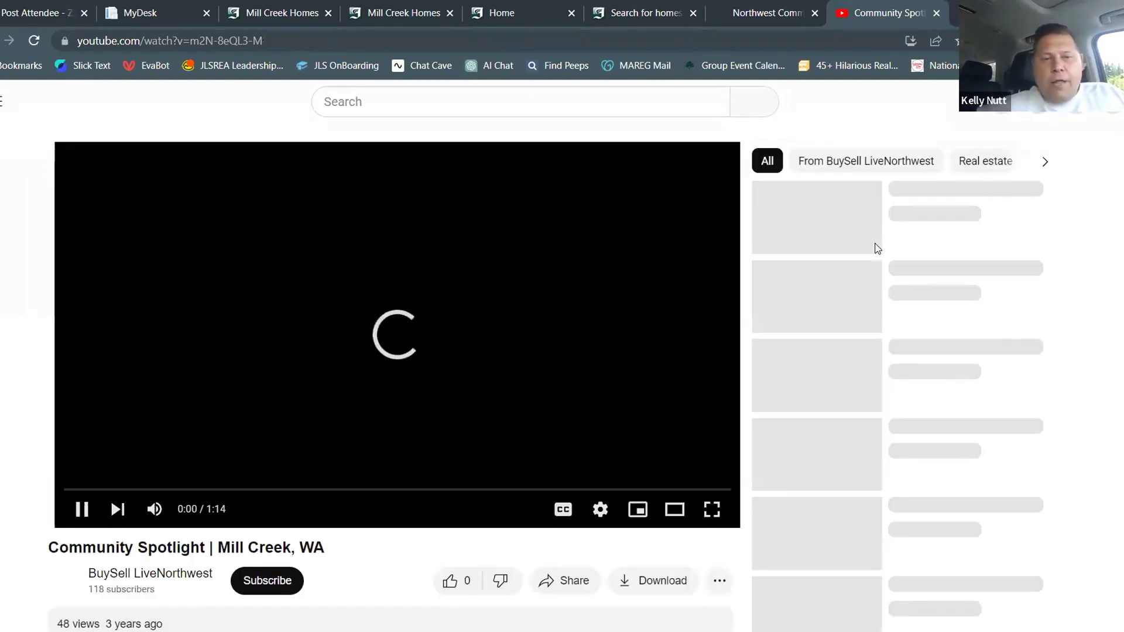
Pause the Mill Creek video and bring up its Embed Video panel via Share
scroll(824, 213, "down", 2)
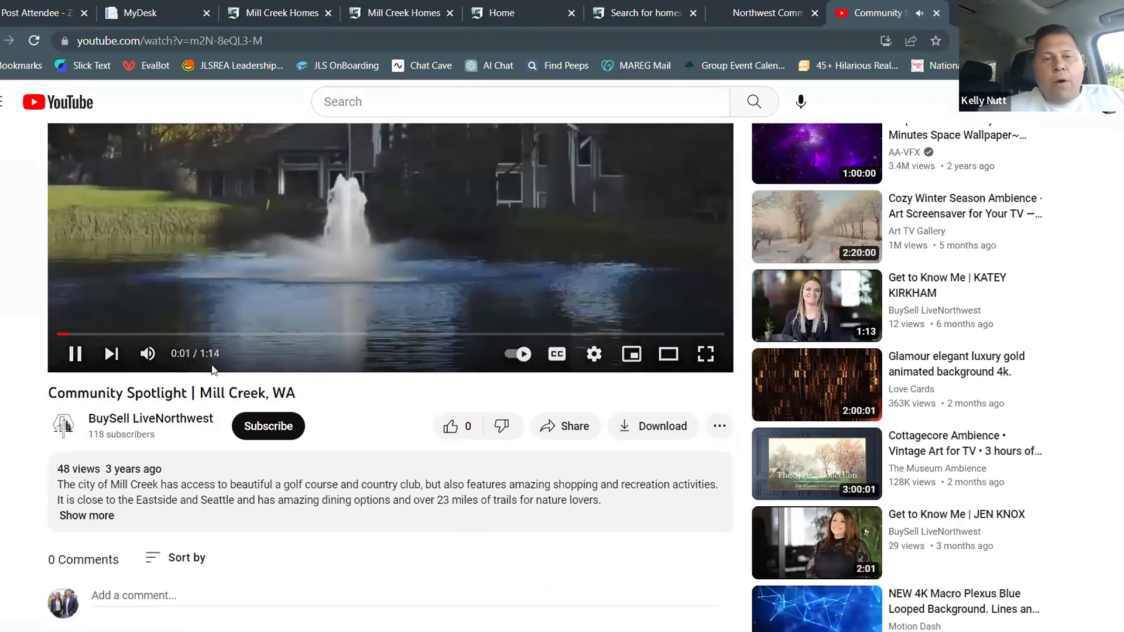
left_click(76, 354)
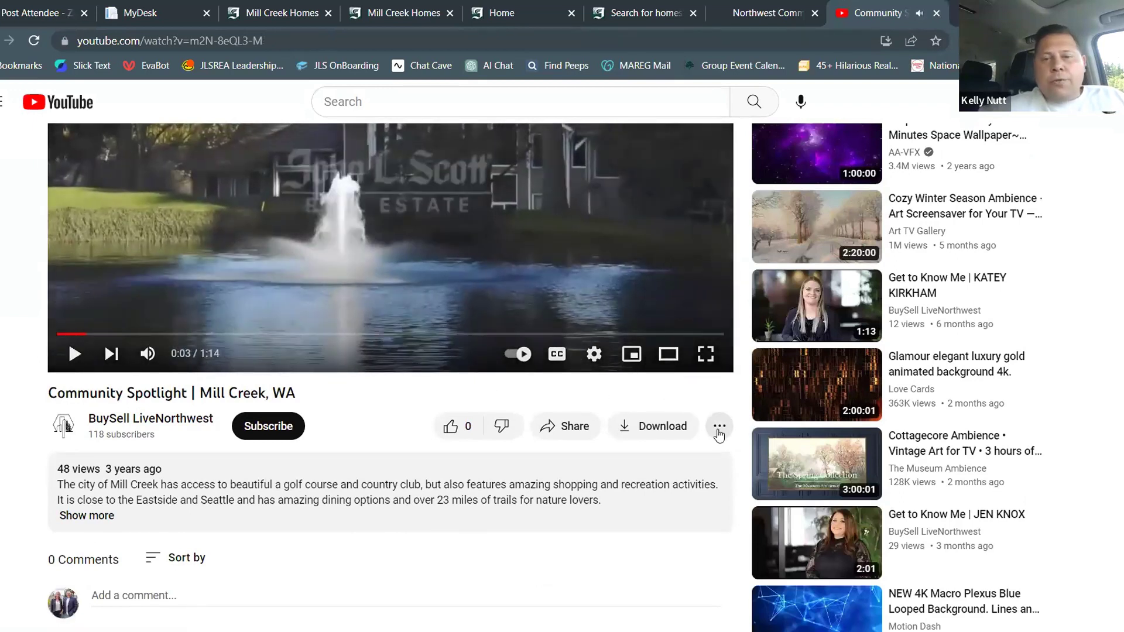
left_click(719, 429)
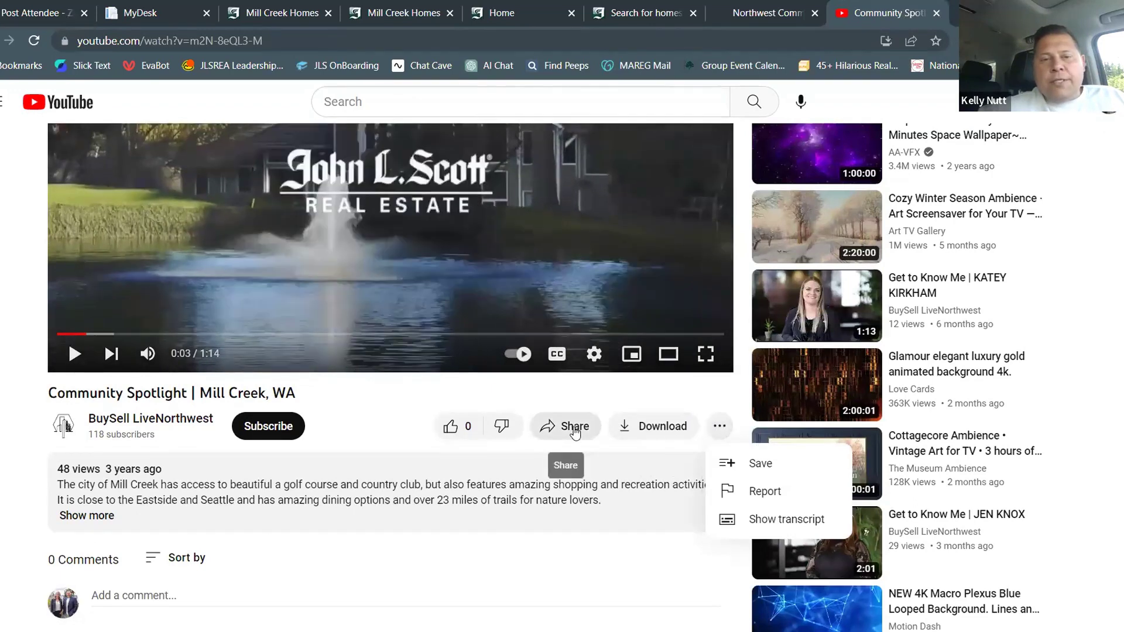
left_click(574, 432)
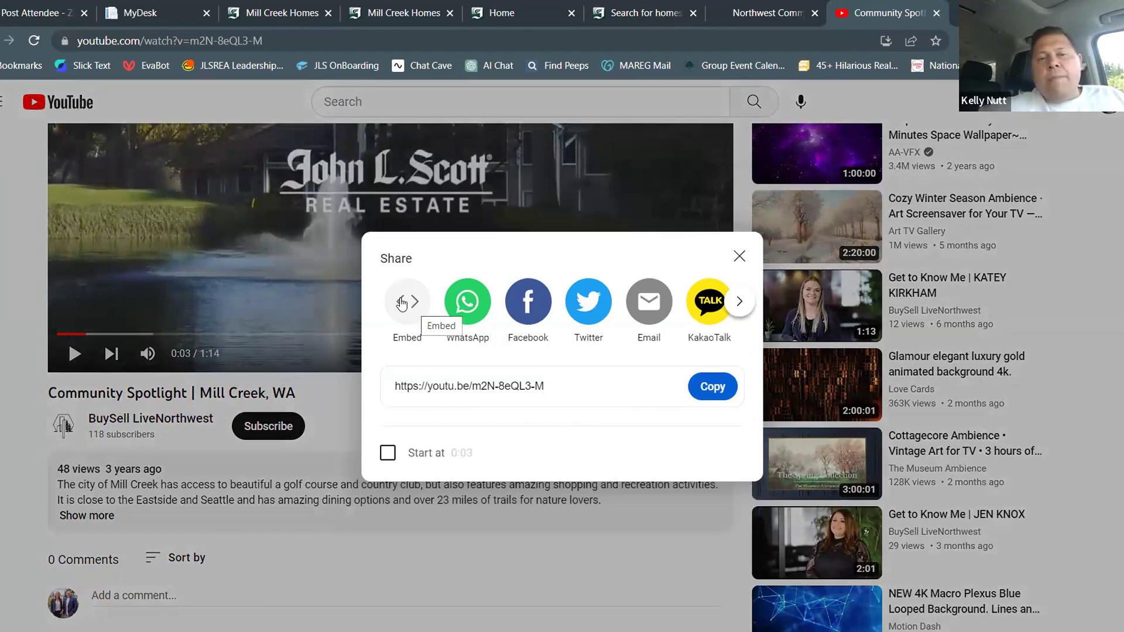
left_click(402, 302)
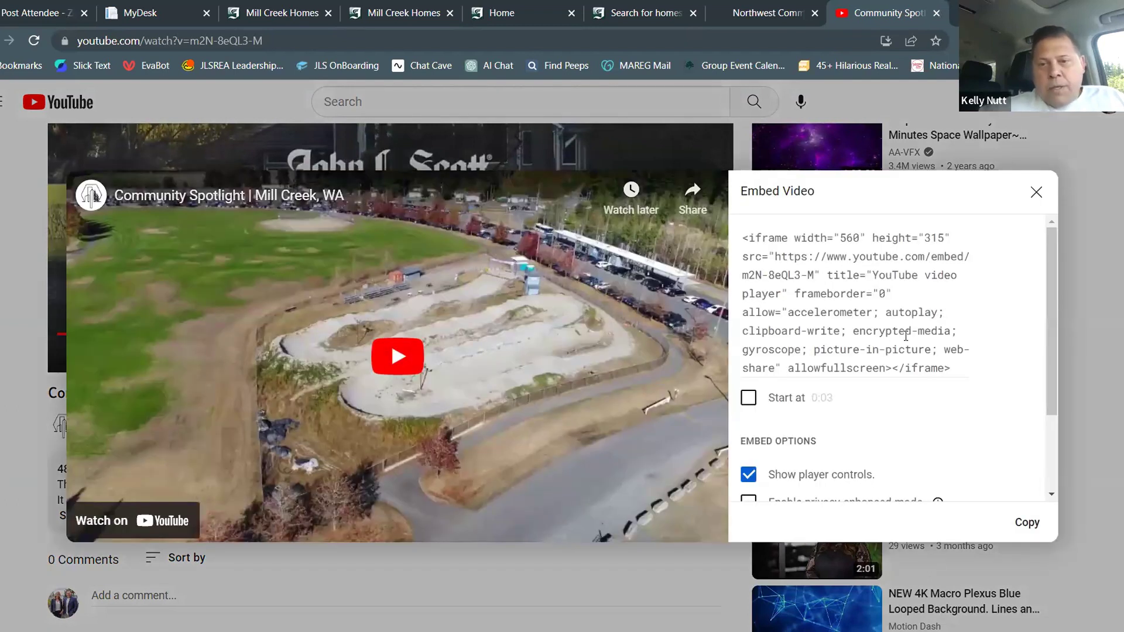
Copy the iframe embed code and return to the MyDesk Website Designer
scroll(906, 341, "down", 3)
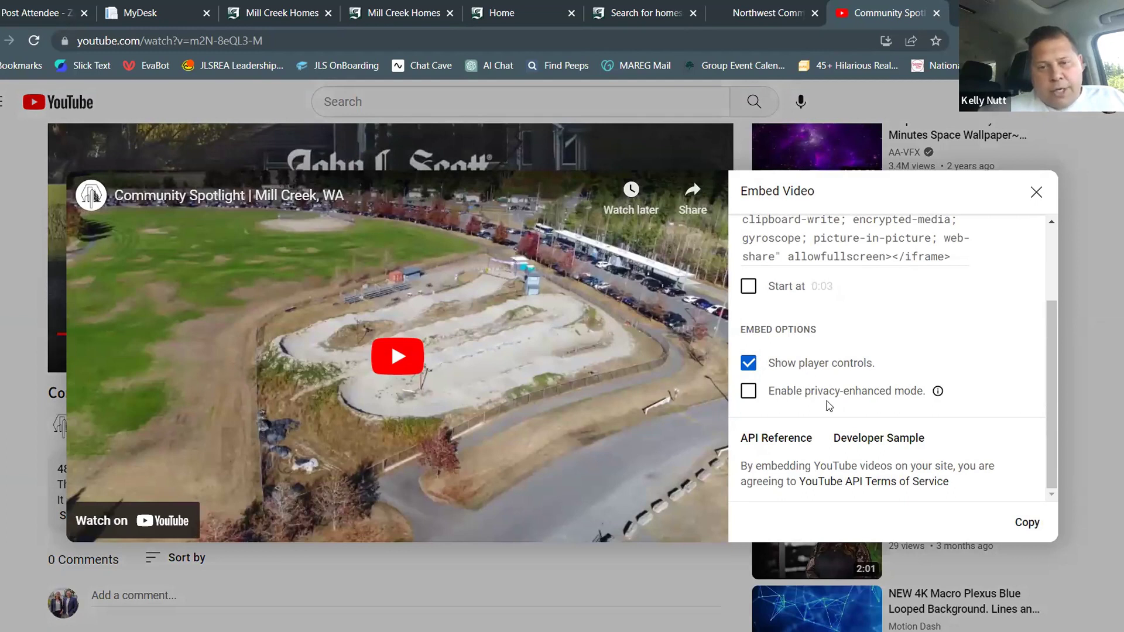
scroll(910, 369, "up", 2)
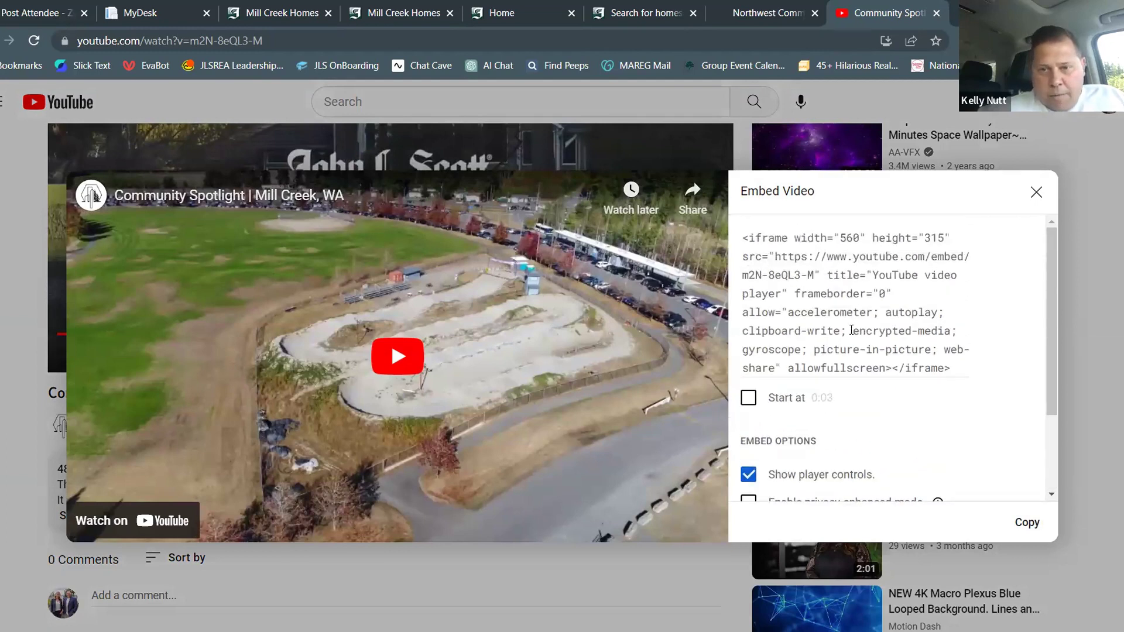
left_click(824, 312)
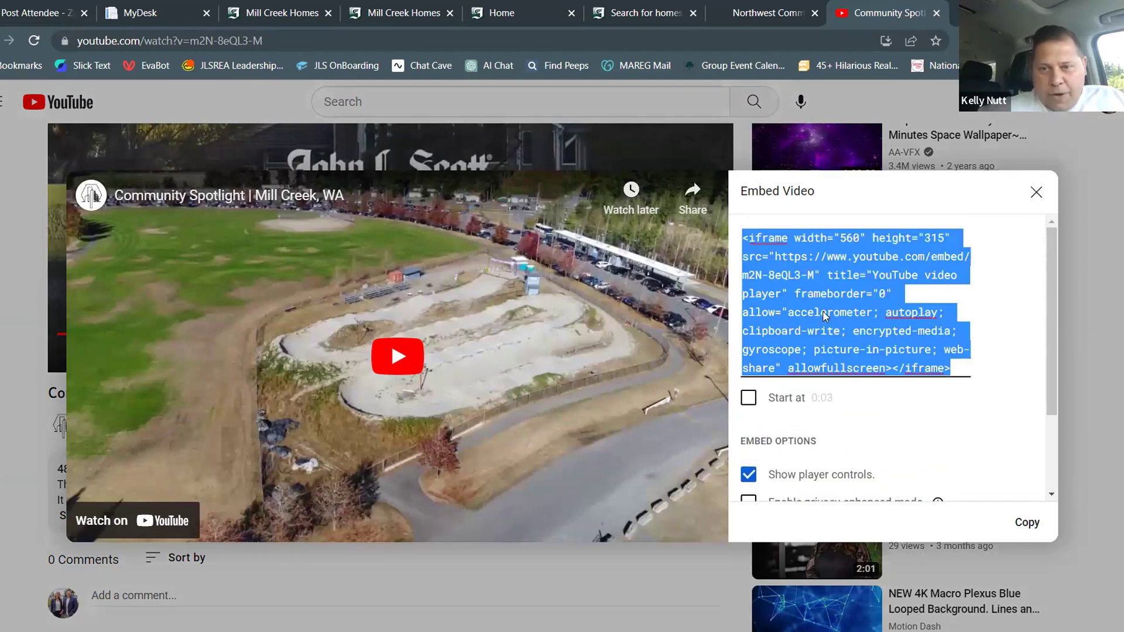
right_click(824, 312)
left_click(669, 374)
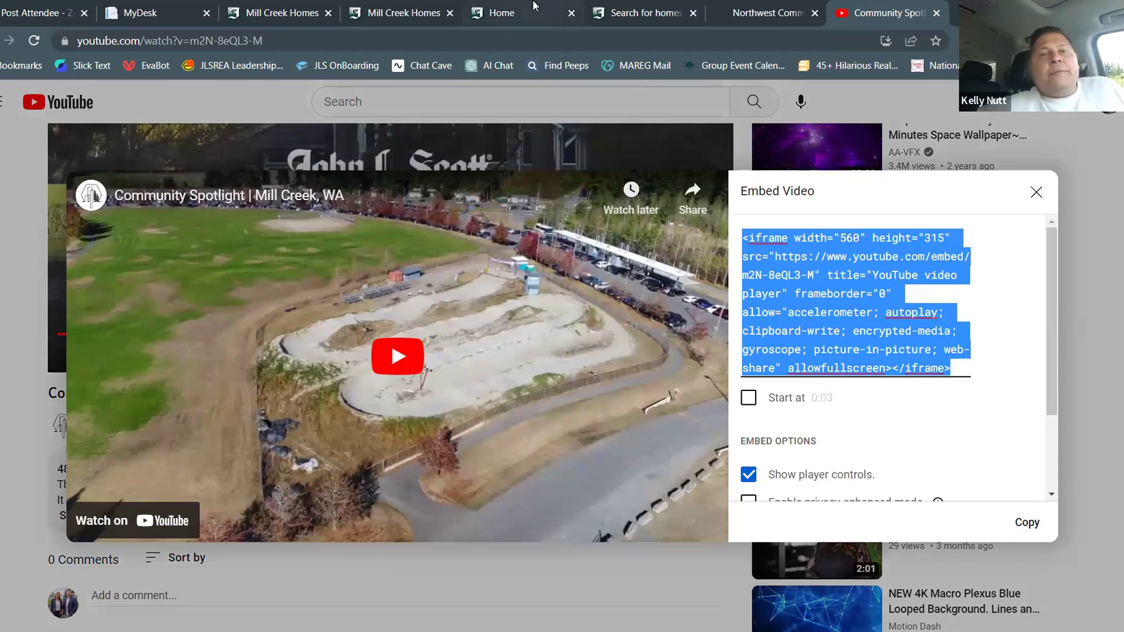
left_click(182, 6)
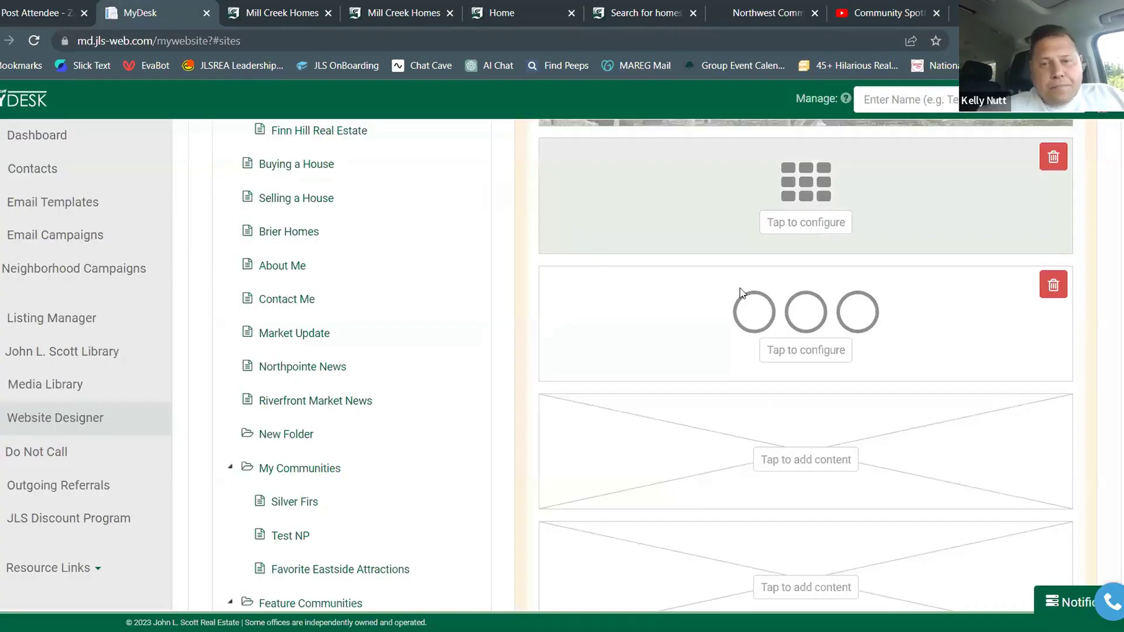
Paste the Mill Creek YouTube iframe code into a new HTML/Embed block below the callouts and save it
left_click(805, 452)
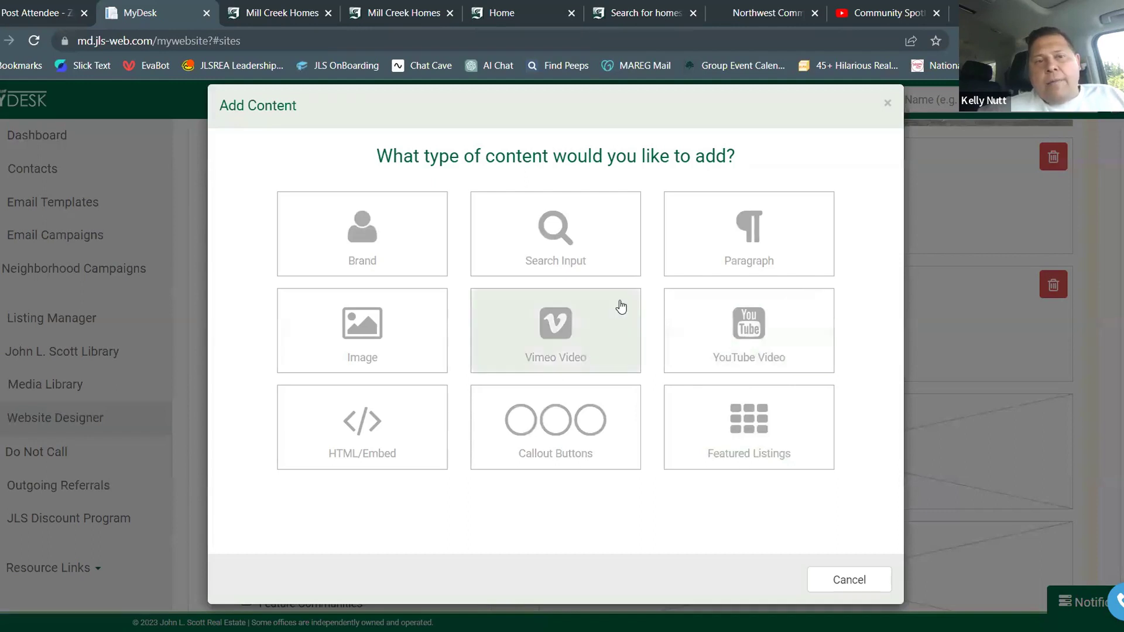
left_click(367, 419)
right_click(268, 190)
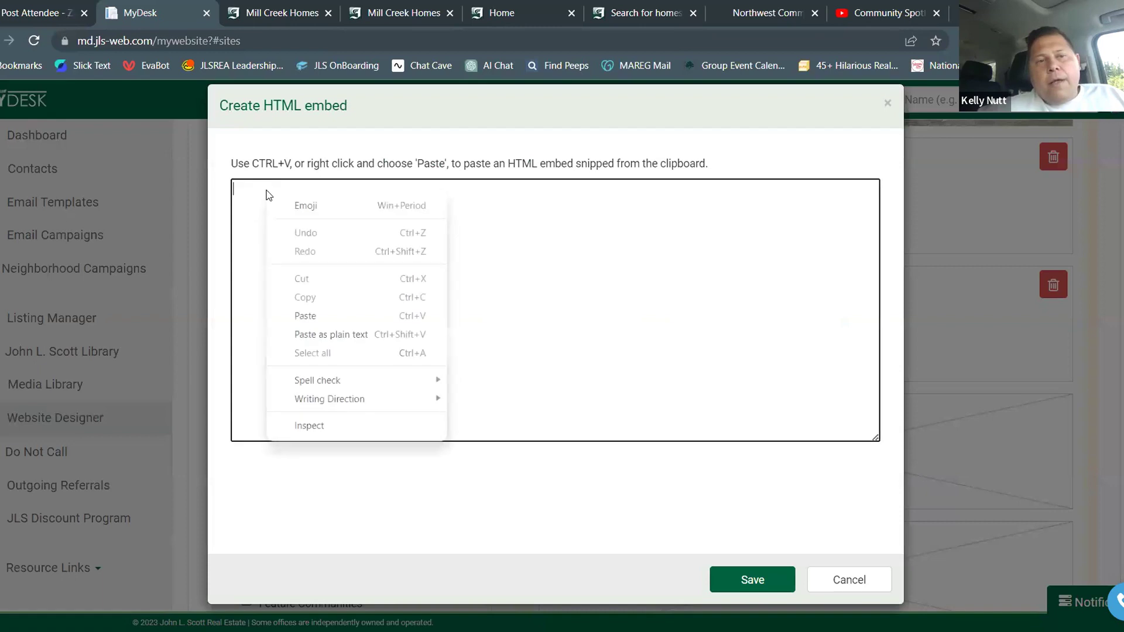
left_click(328, 311)
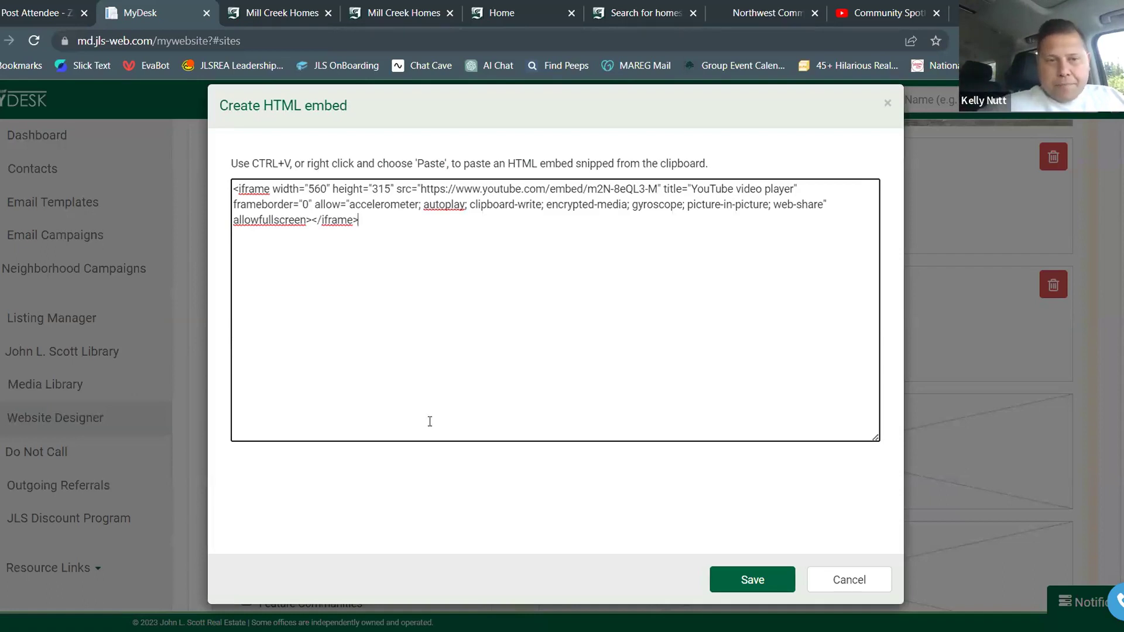
left_click(770, 576)
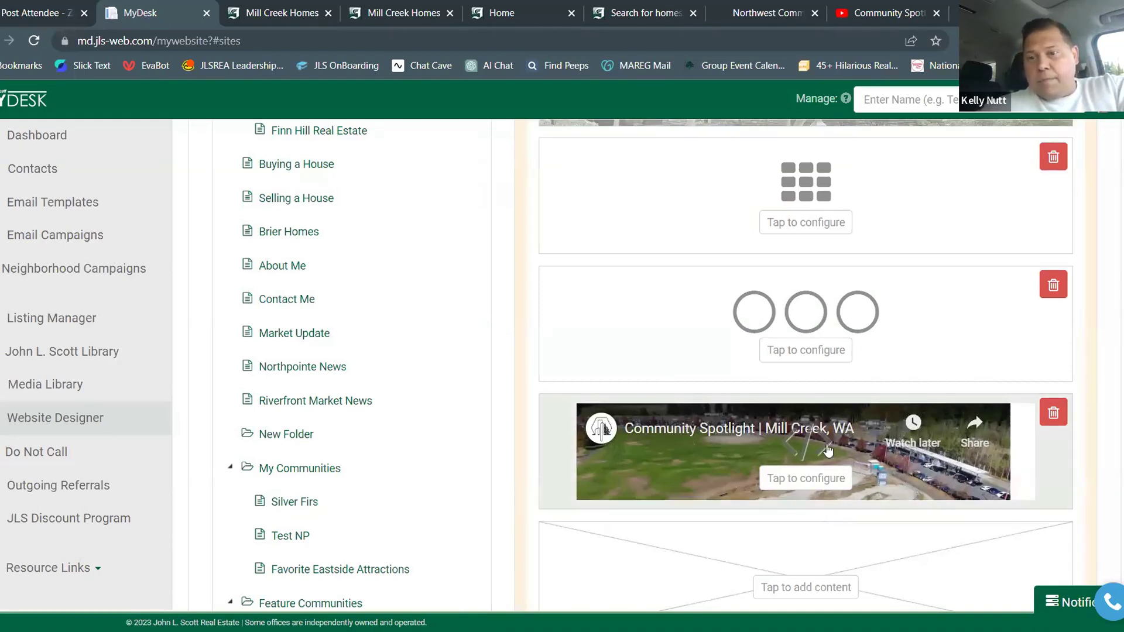
scroll(825, 323, "up", 5)
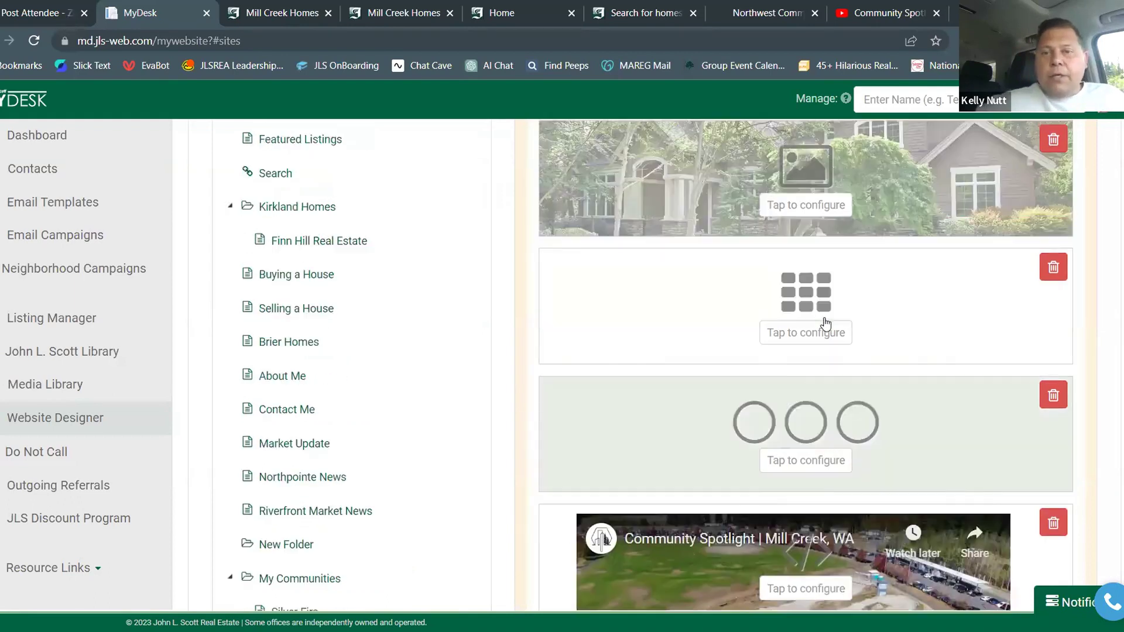
Preview the Mill Creek Homes page, scrolling through the listings down to the video
left_click(741, 262)
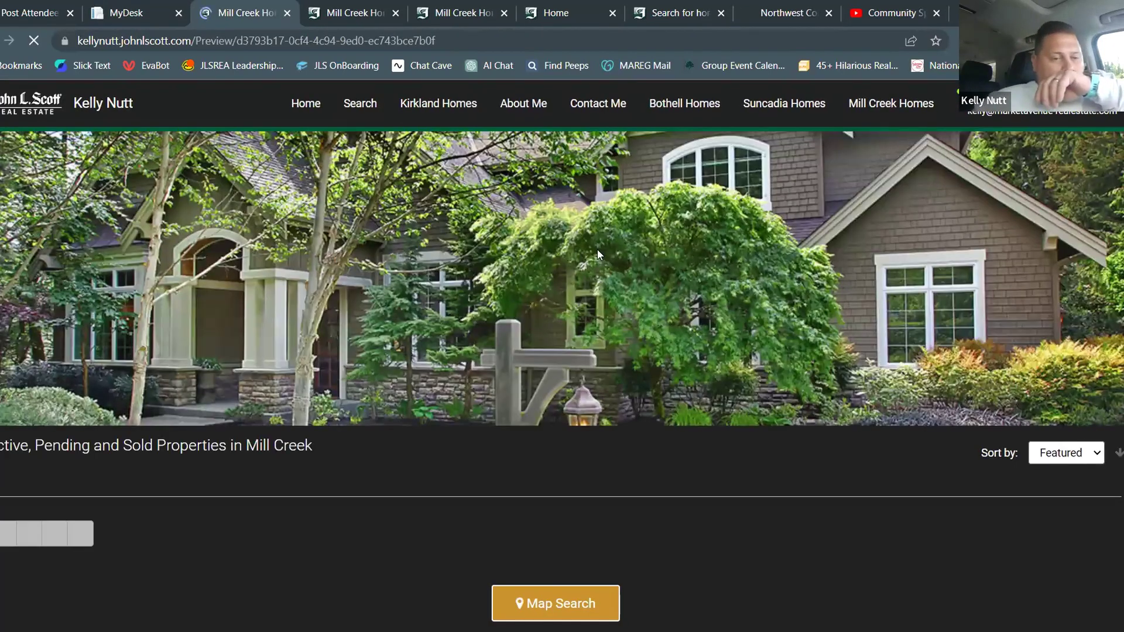
scroll(597, 252, "down", 5)
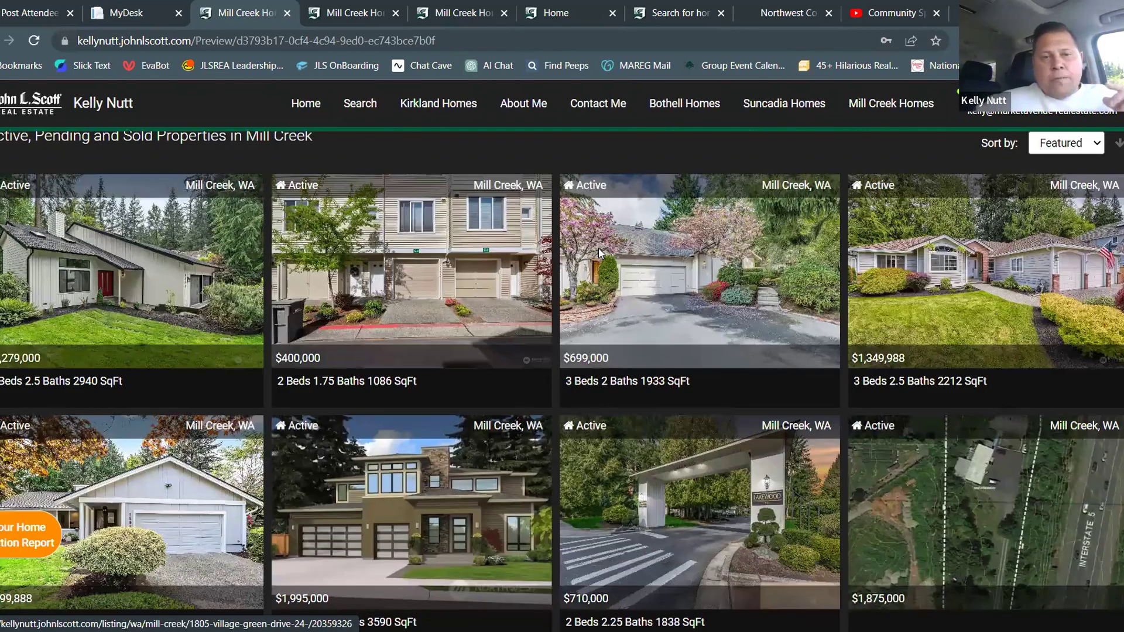
scroll(598, 252, "up", 5)
scroll(598, 253, "down", 1)
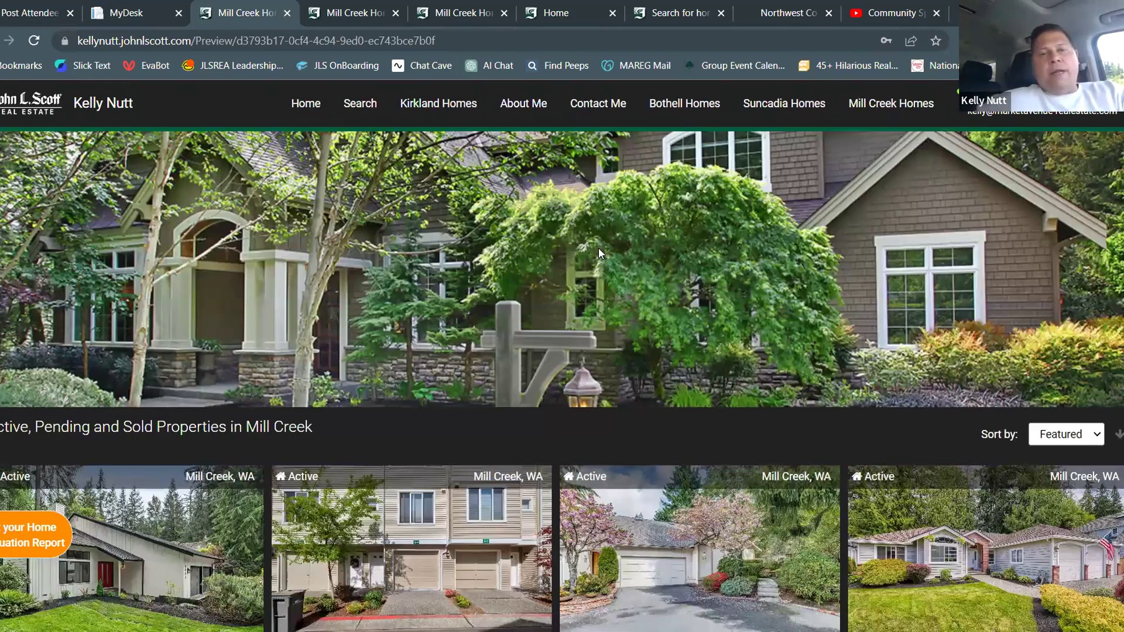
scroll(598, 253, "down", 4)
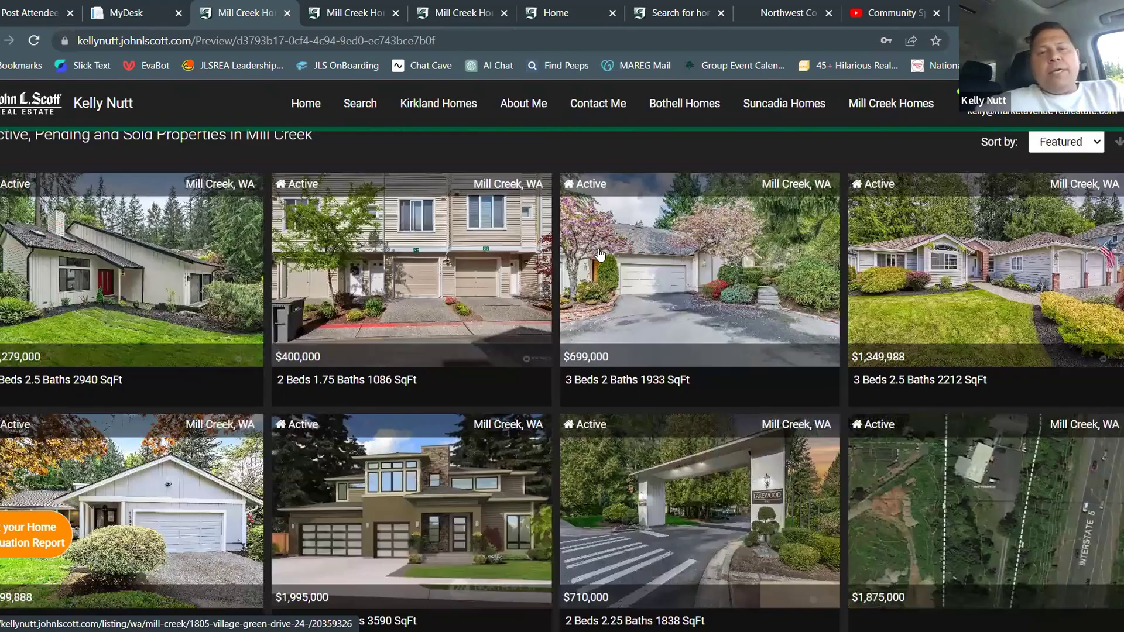
scroll(600, 253, "down", 5)
scroll(600, 253, "down", 6)
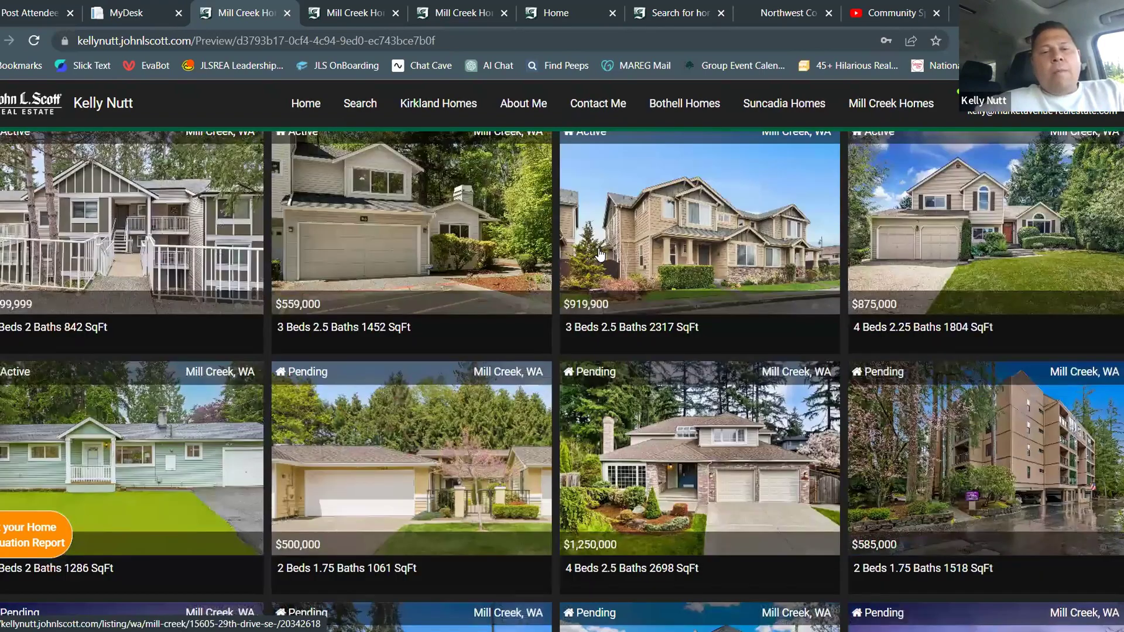
scroll(600, 253, "down", 15)
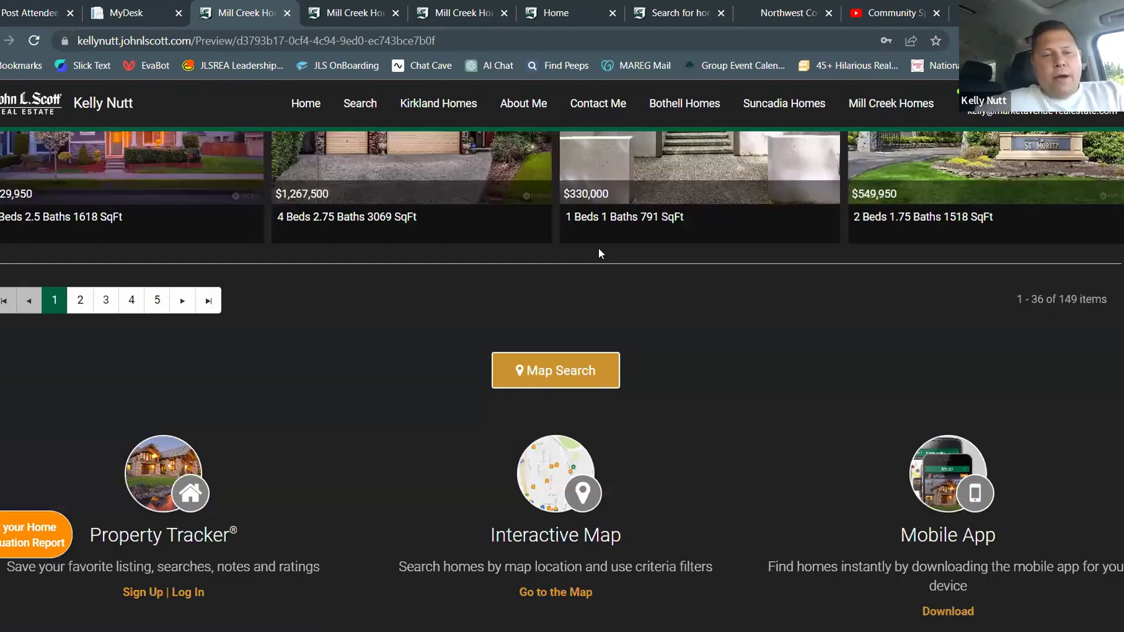
scroll(598, 254, "down", 7)
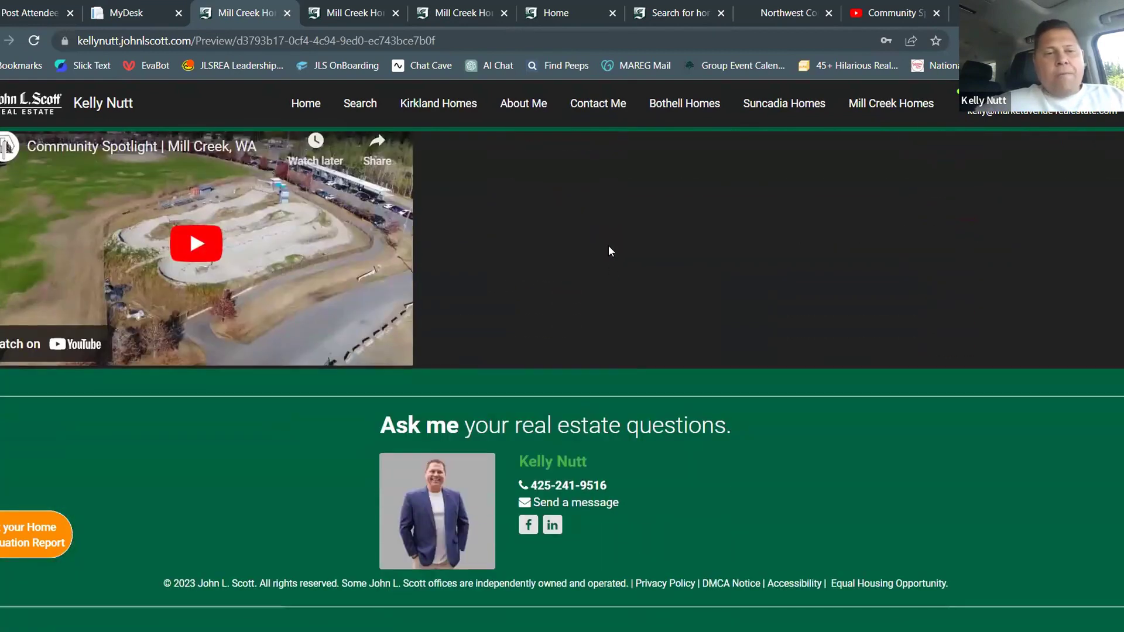
scroll(629, 276, "up", 2)
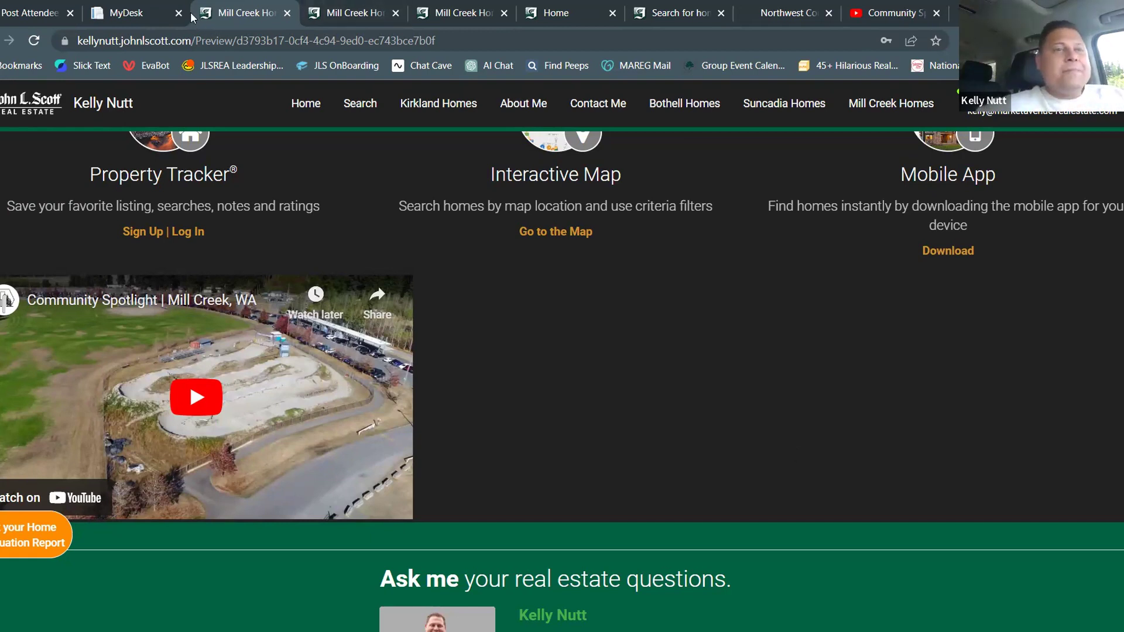
Back in the designer, reopen the video block's 560×315 YouTube embed code for editing
left_click(151, 16)
scroll(616, 327, "down", 5)
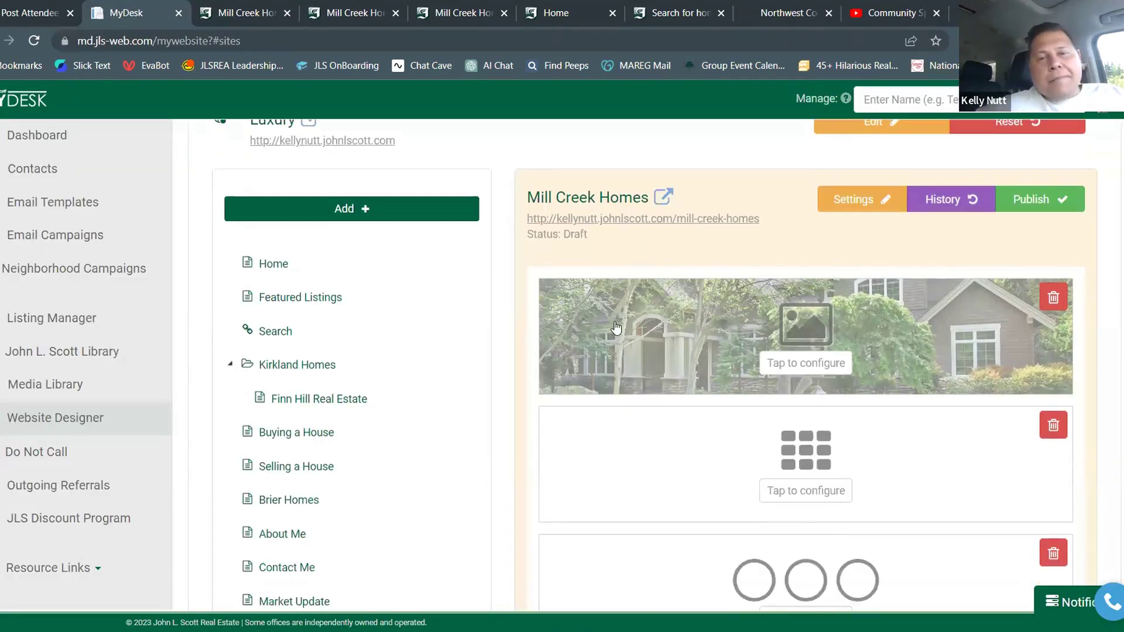
scroll(614, 327, "down", 4)
scroll(761, 415, "up", 6)
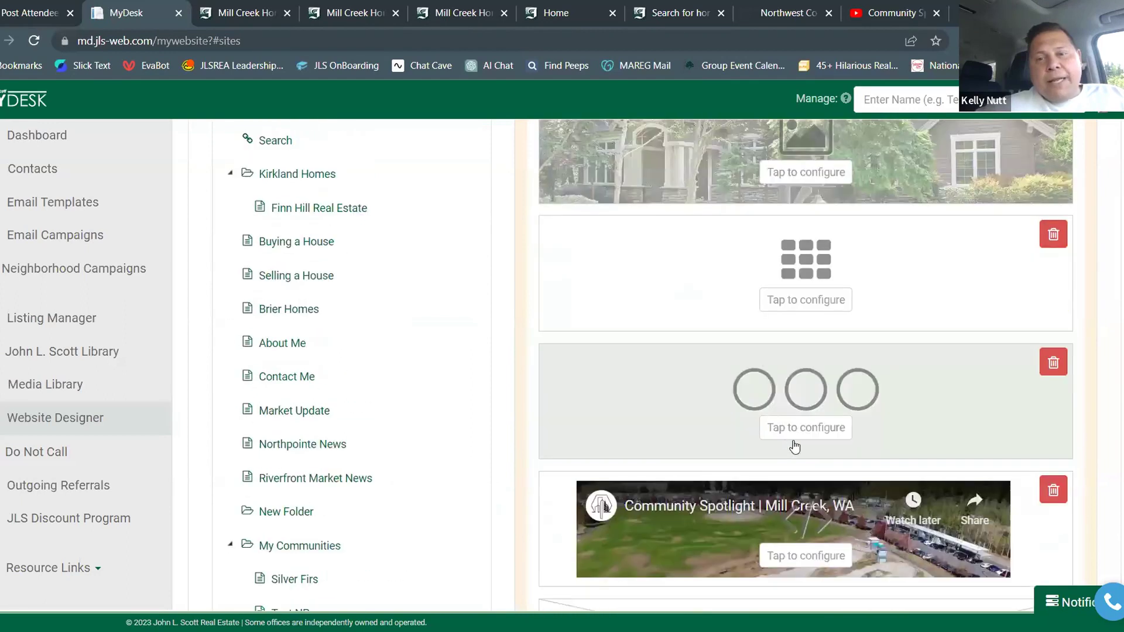
scroll(819, 451, "down", 1)
left_click(811, 471)
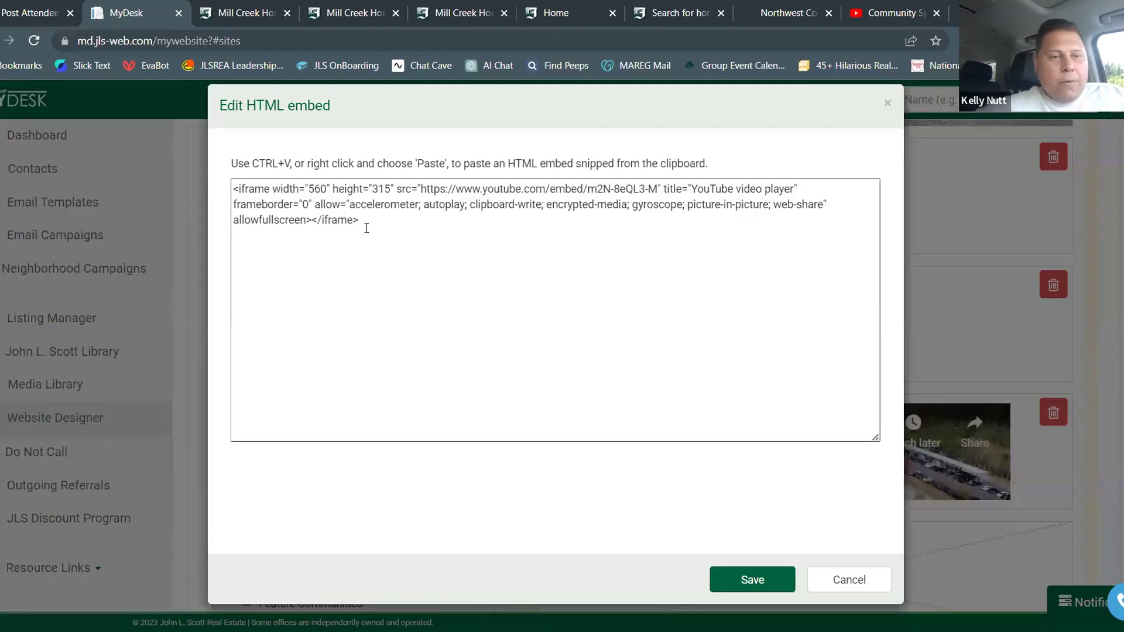
Surround the iframe code with center tags (typed '<center' after, '>center>' before) and save
left_click(367, 228)
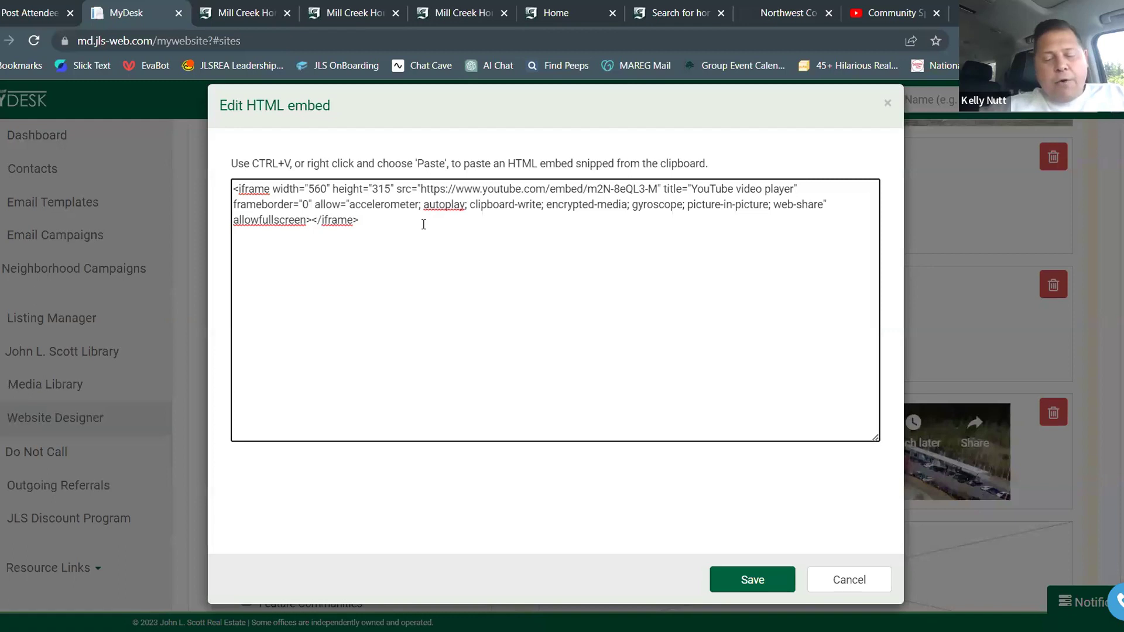
type("<")
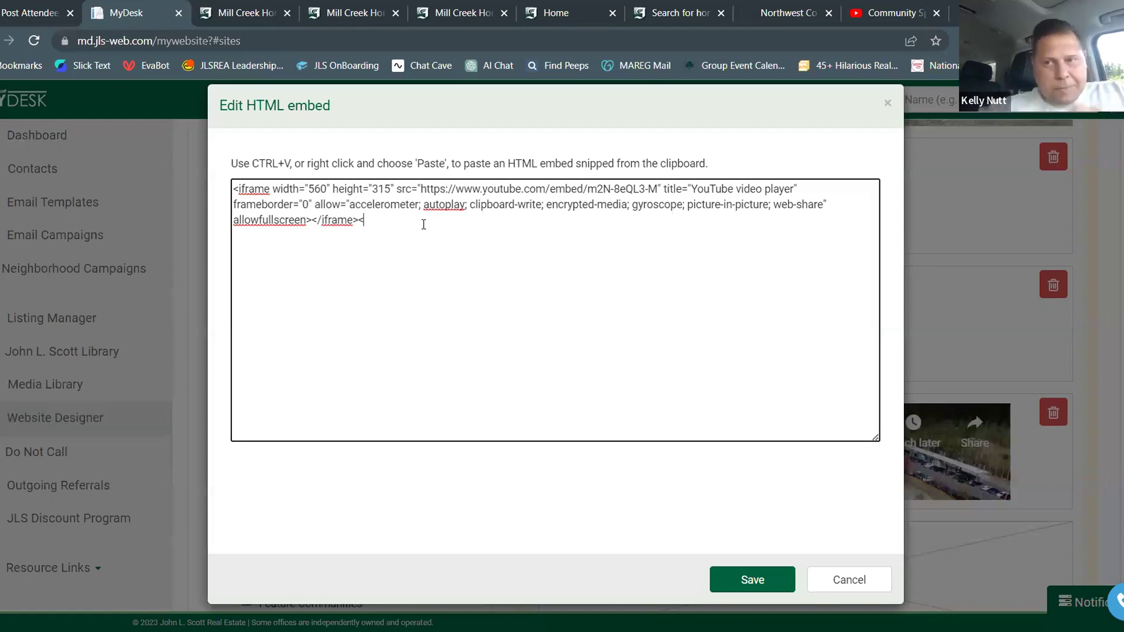
type("center>")
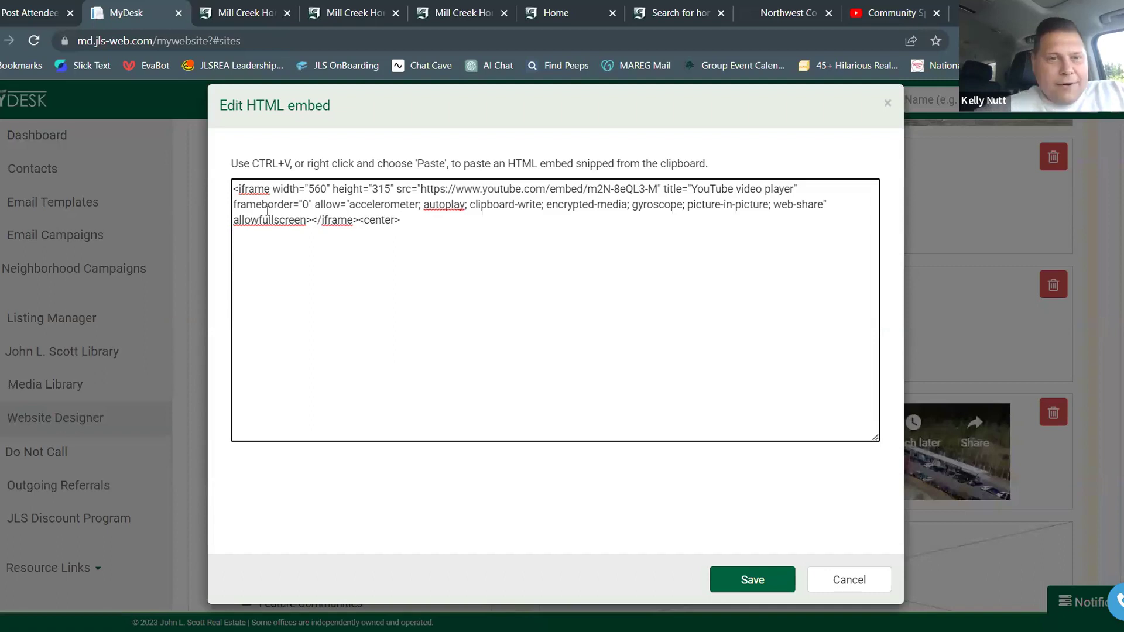
left_click(235, 189)
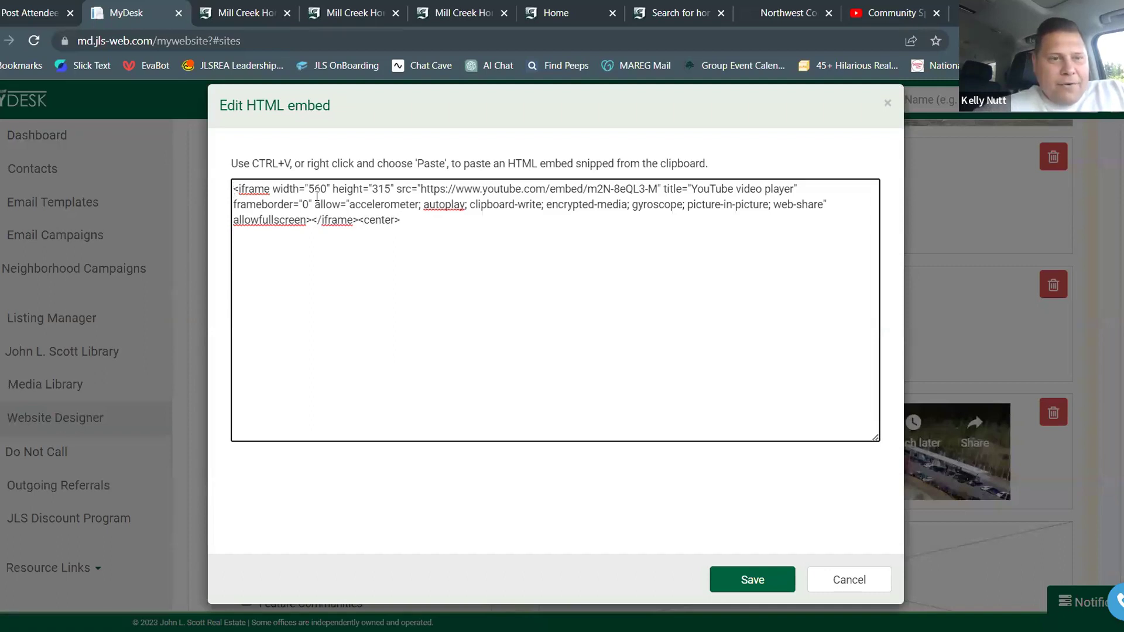
type(">center")
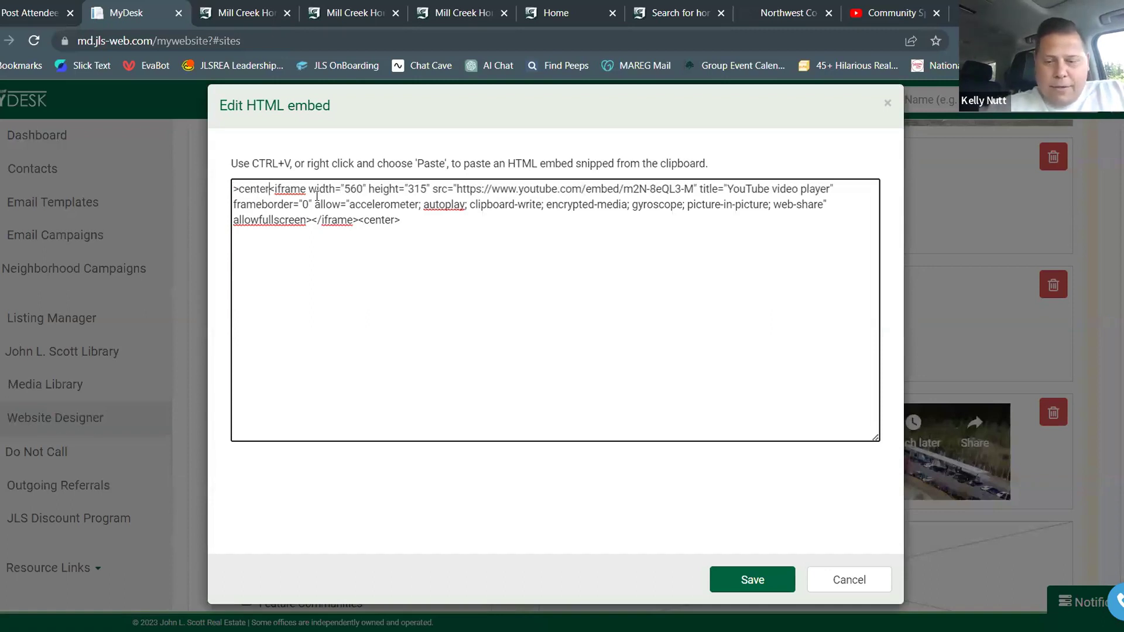
type(">")
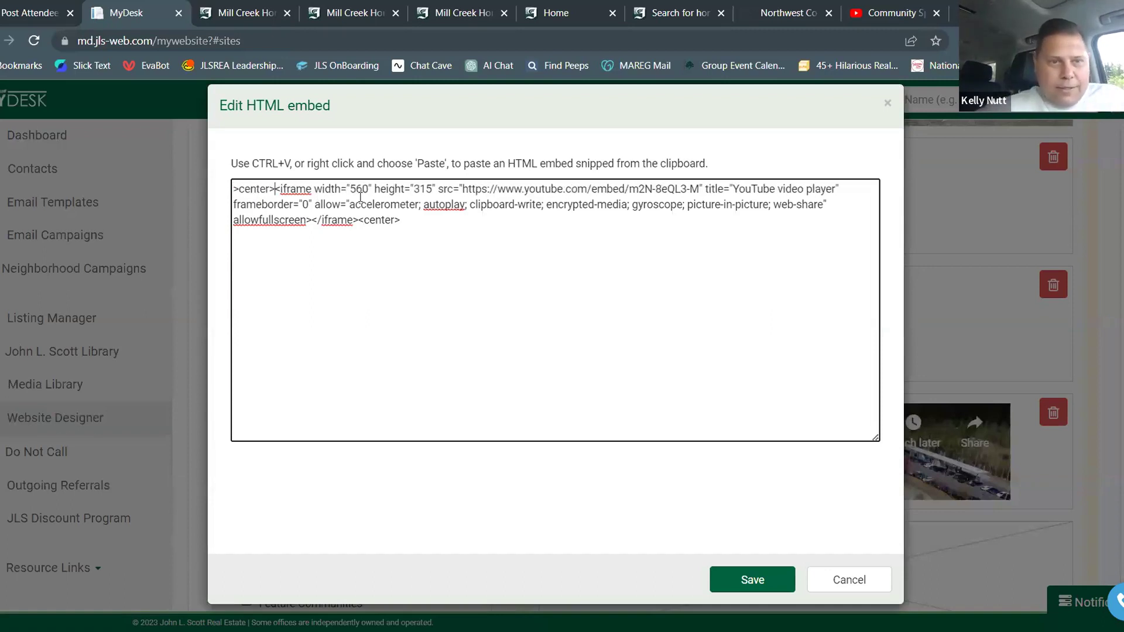
left_click(789, 567)
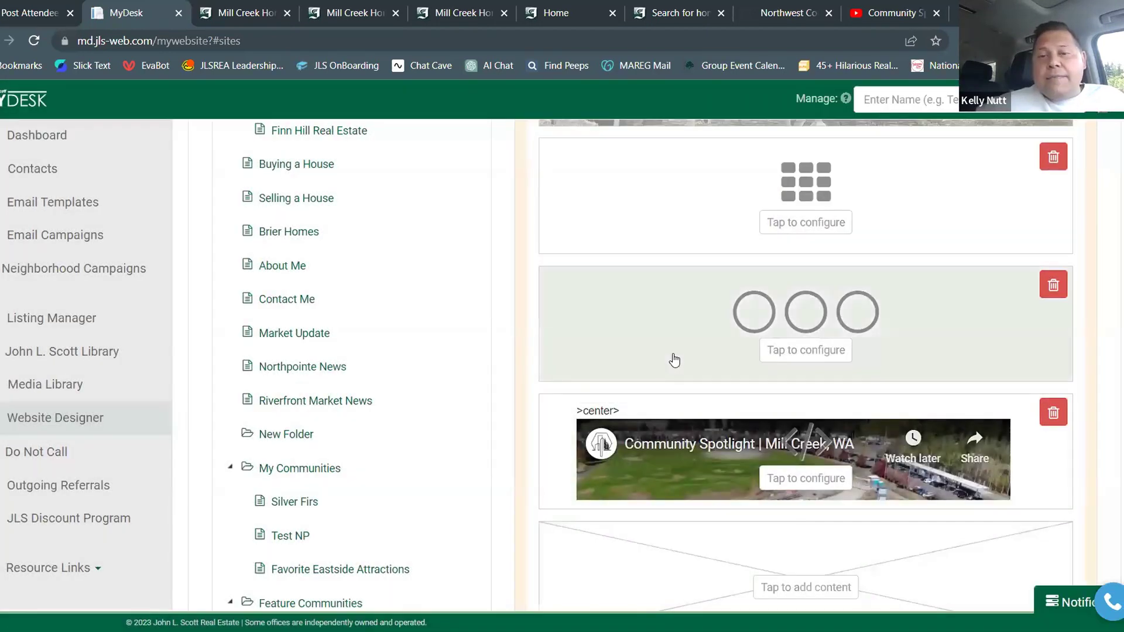
Reload the Mill Creek Homes preview to check the video, which is still left-aligned, then return to the designer
scroll(672, 357, "up", 5)
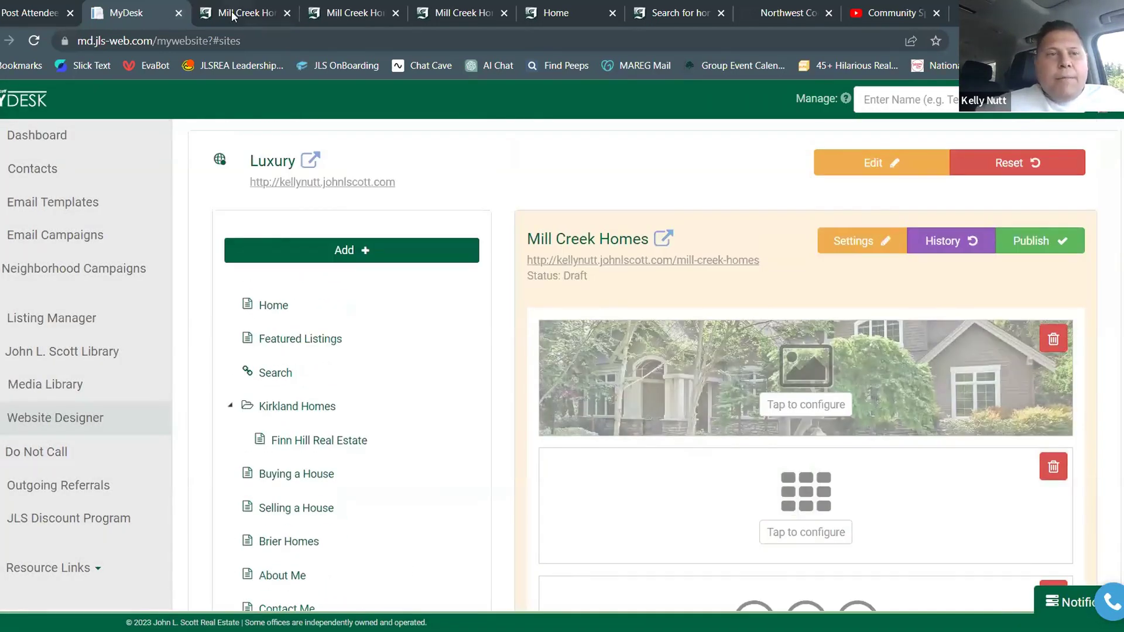
left_click(233, 14)
left_click(41, 42)
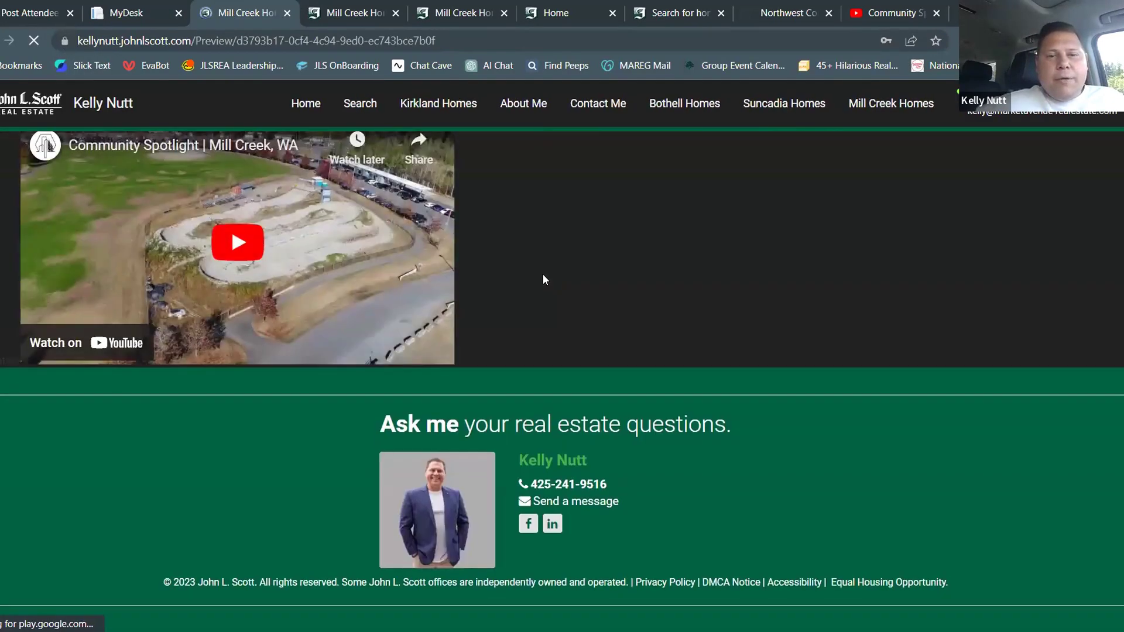
scroll(644, 297, "up", 3)
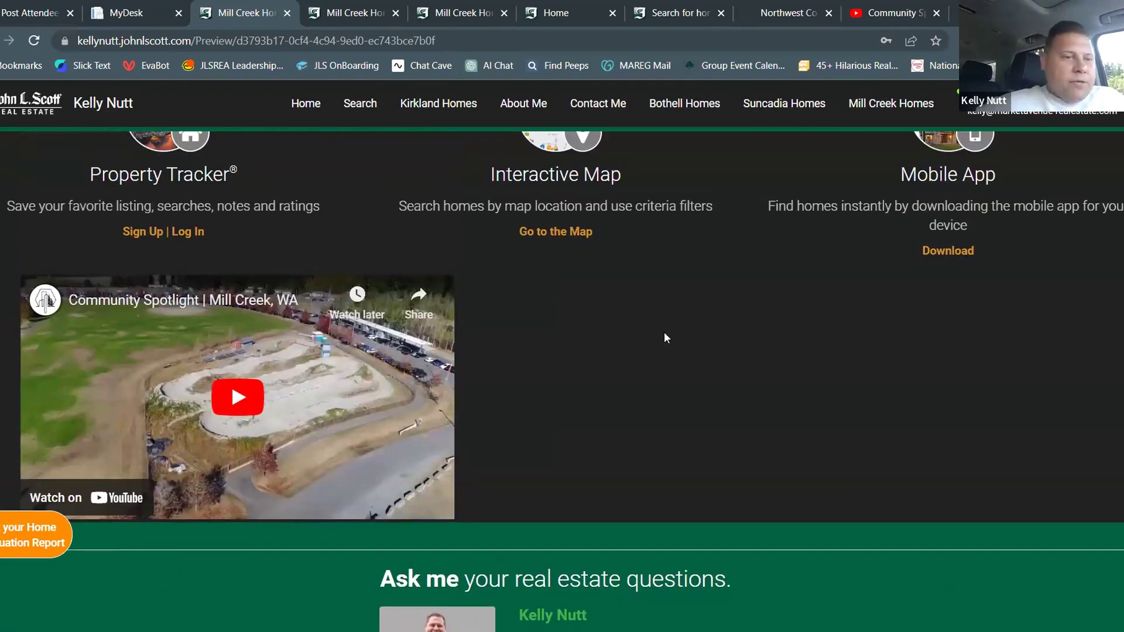
scroll(607, 369, "up", 10)
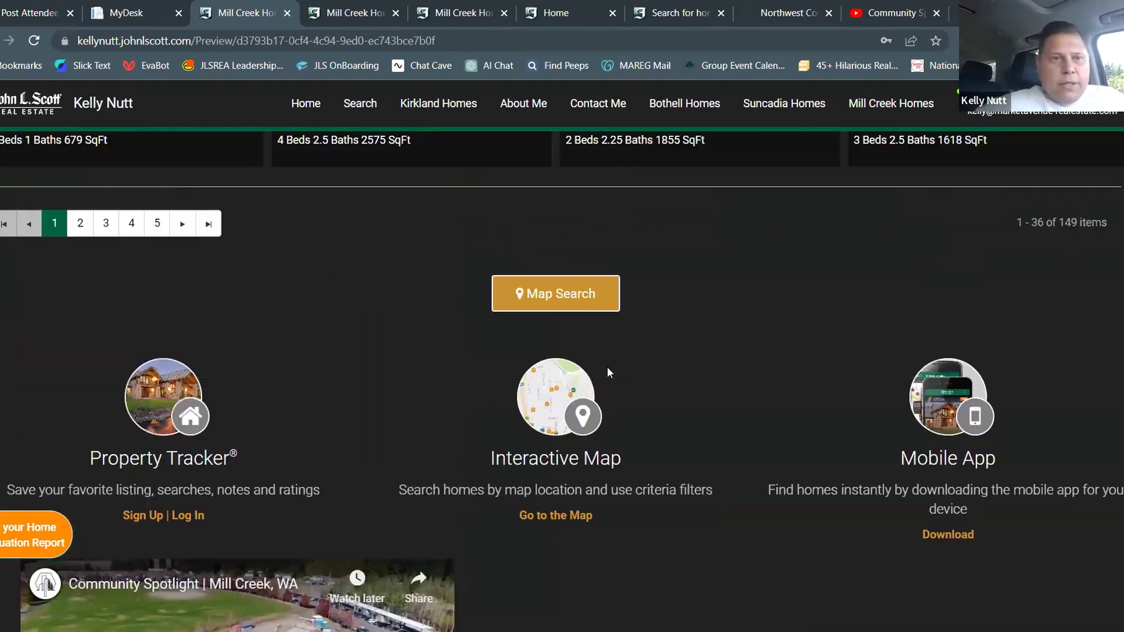
key("ctrl+shift+Tab")
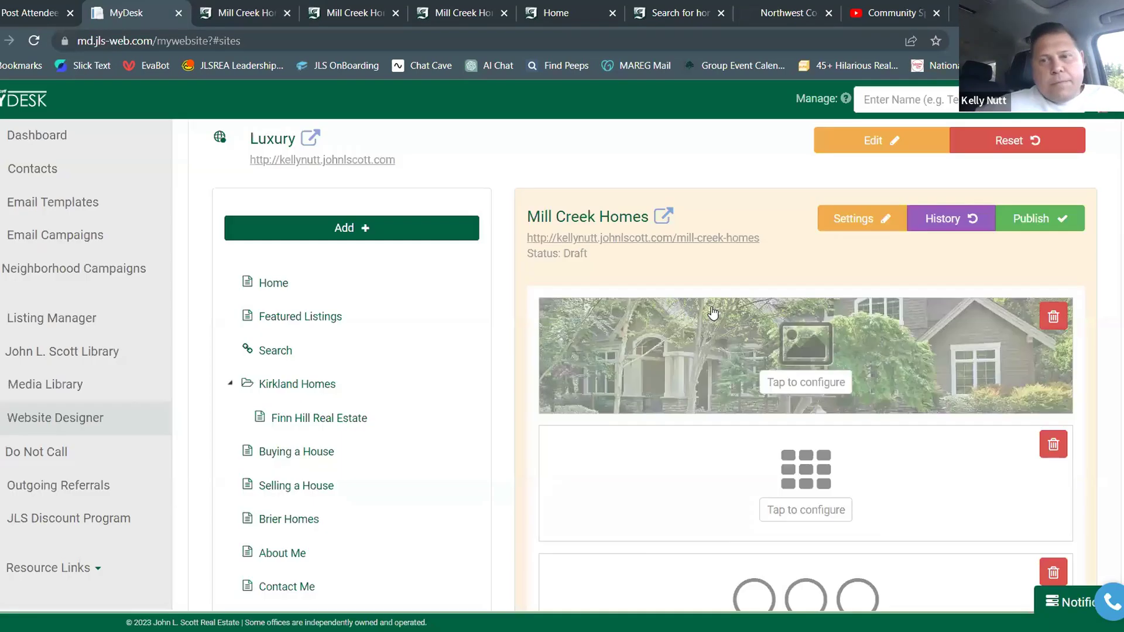
Correct the opening '>center>' to '<center>' in the video embed code and save
scroll(710, 314, "down", 5)
scroll(696, 282, "up", 1)
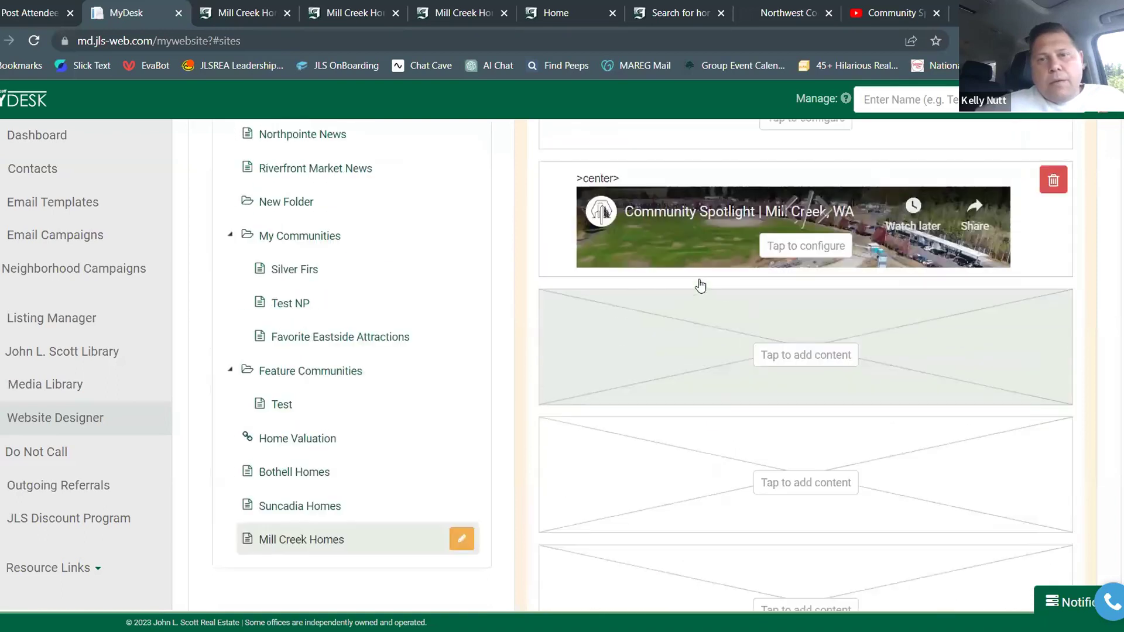
left_click(712, 231)
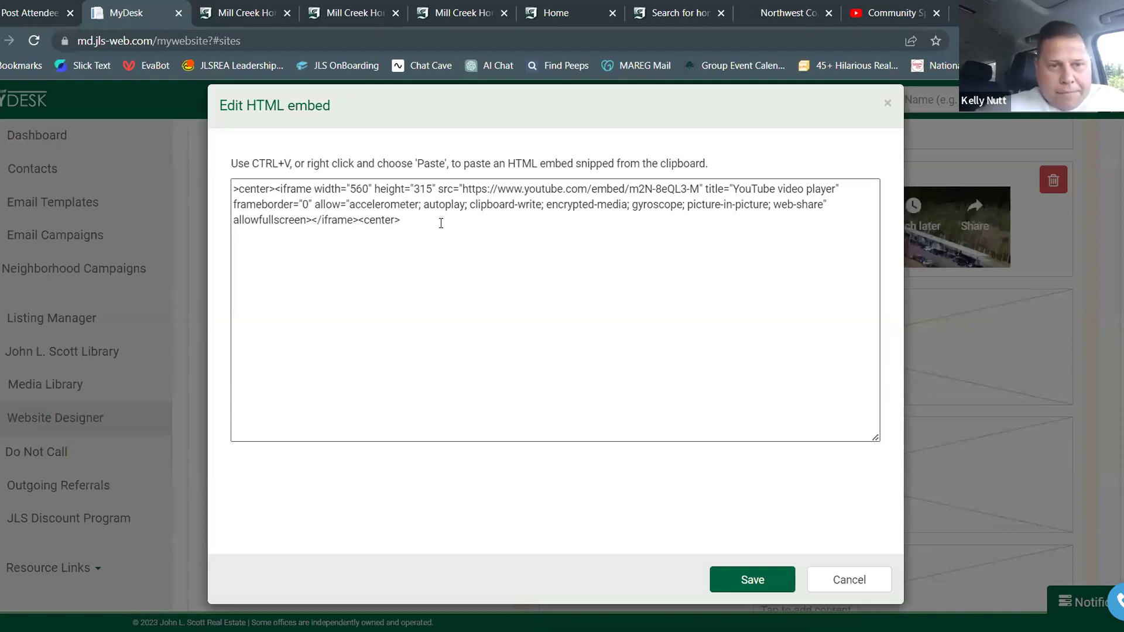
left_click(355, 205)
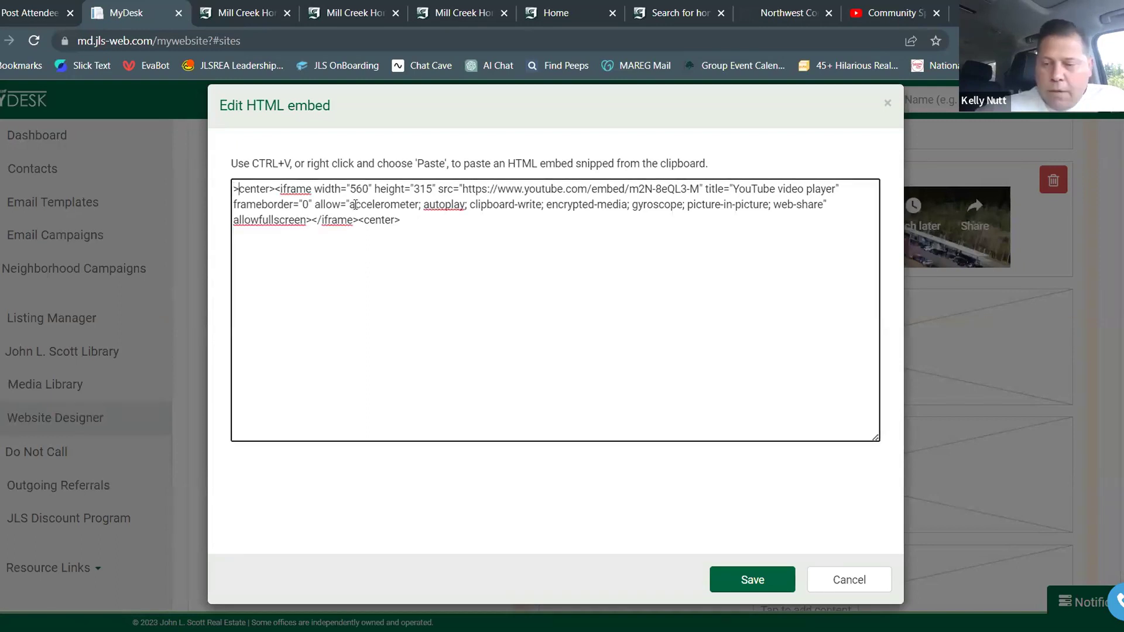
key("Delete")
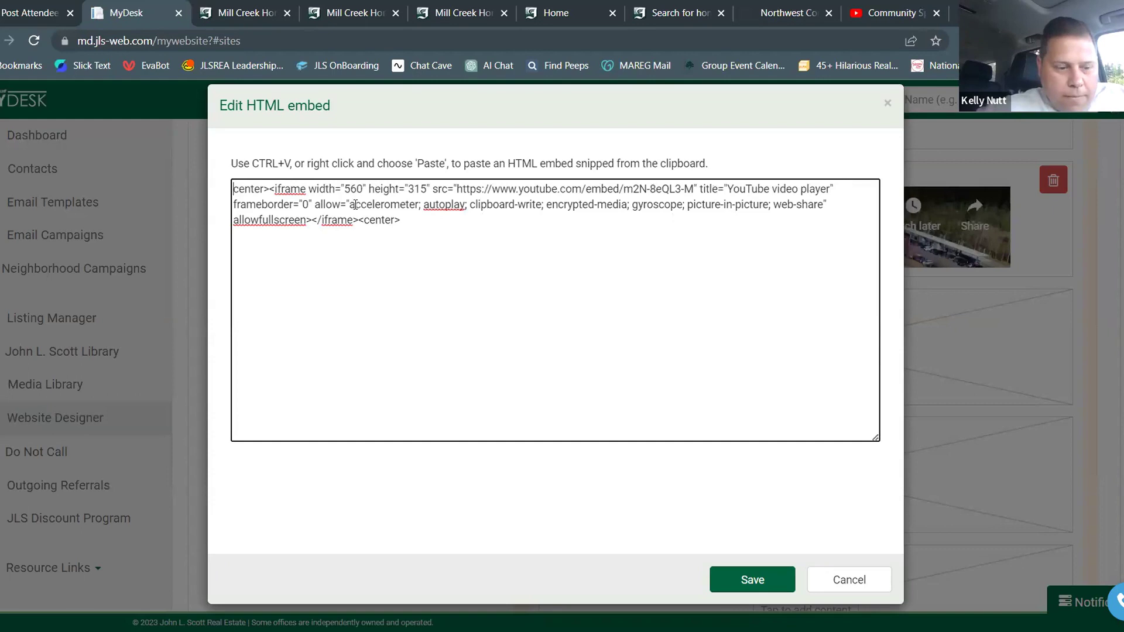
type("<")
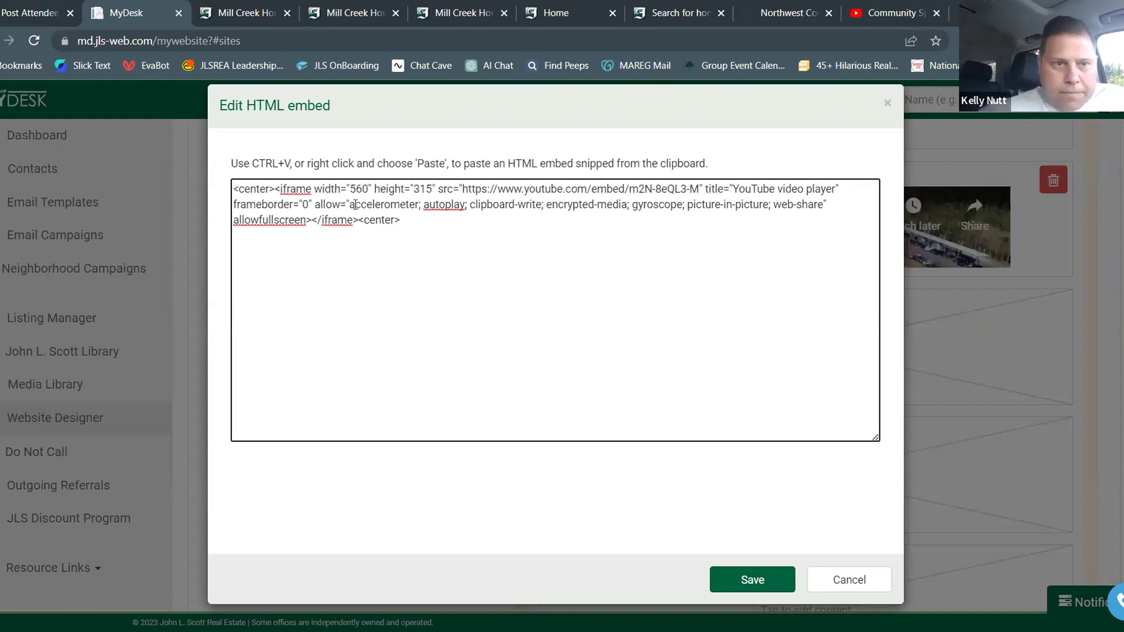
left_click(753, 573)
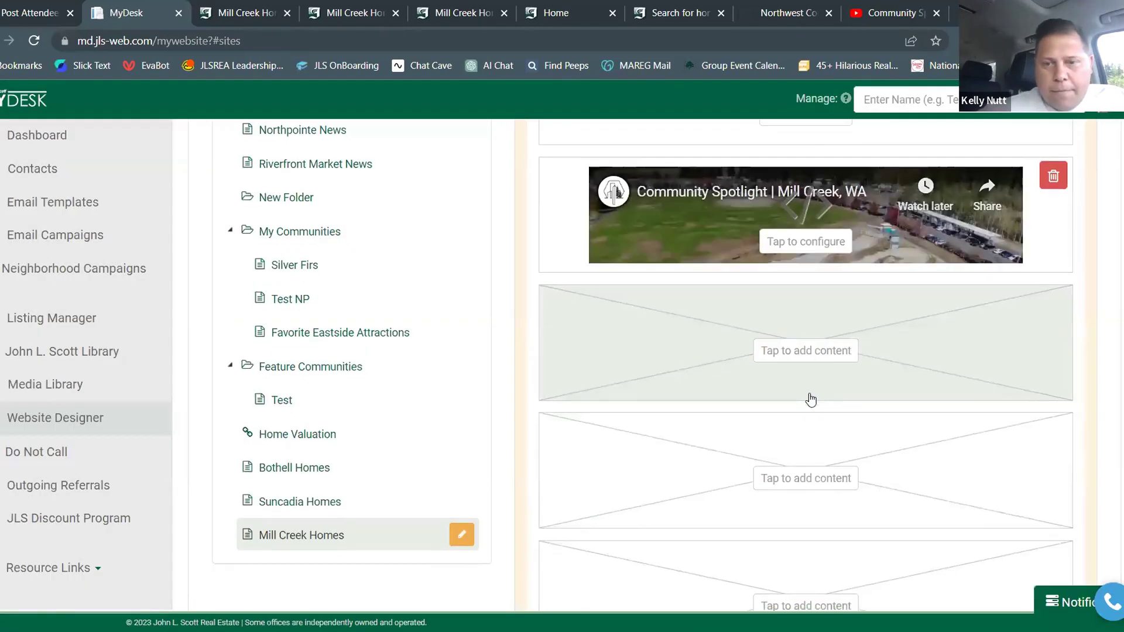
scroll(811, 400, "up", 1)
scroll(691, 364, "down", 1)
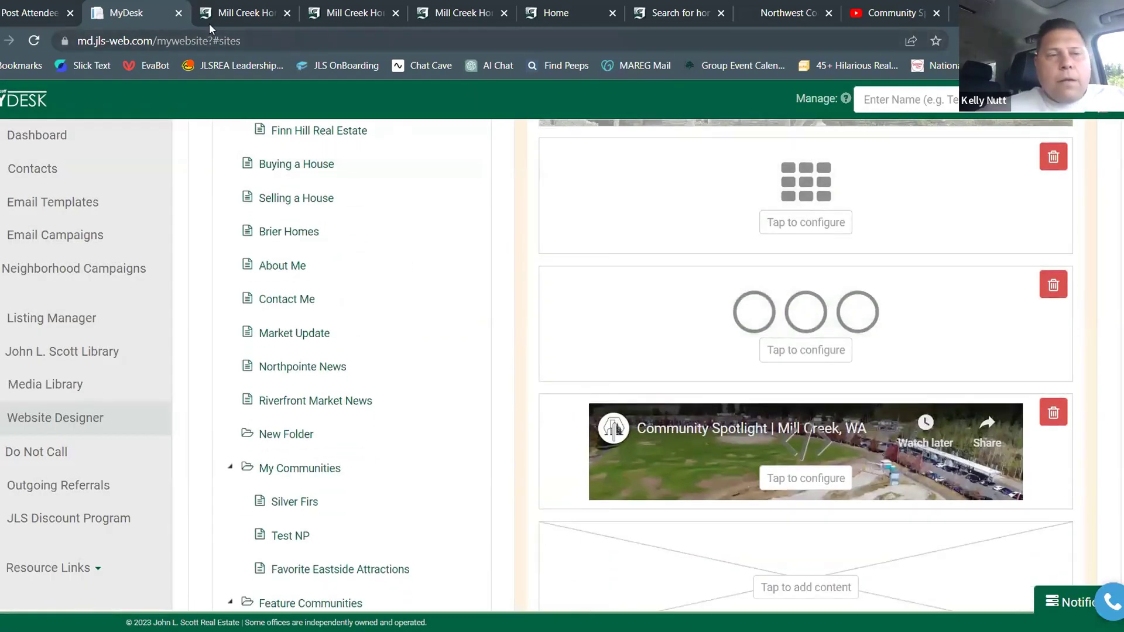
left_click(226, 15)
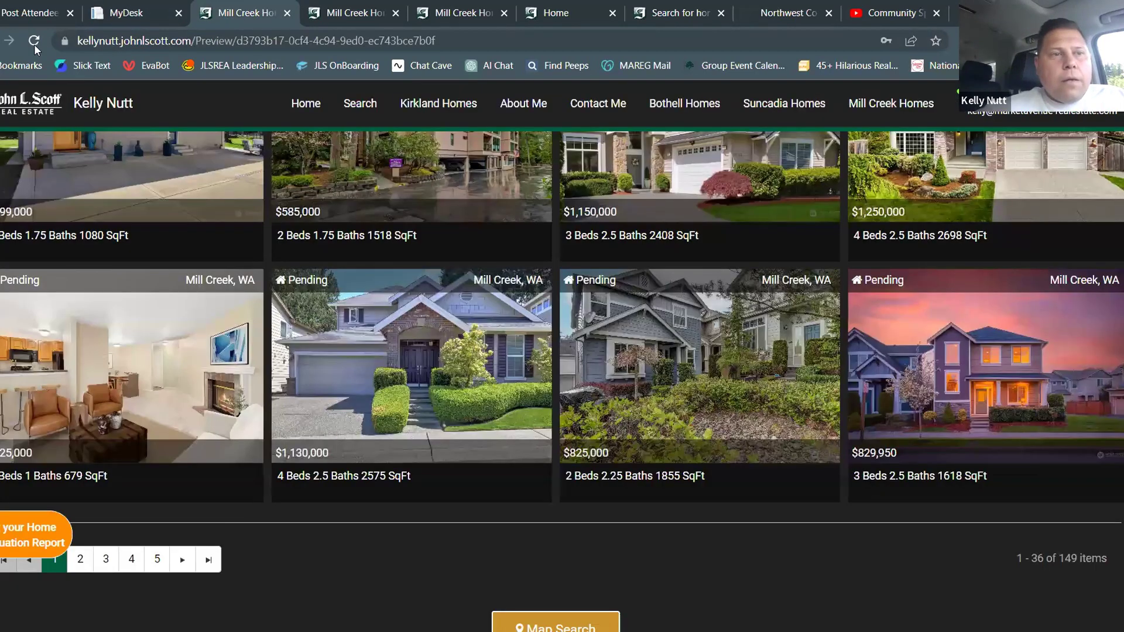
left_click(466, 210)
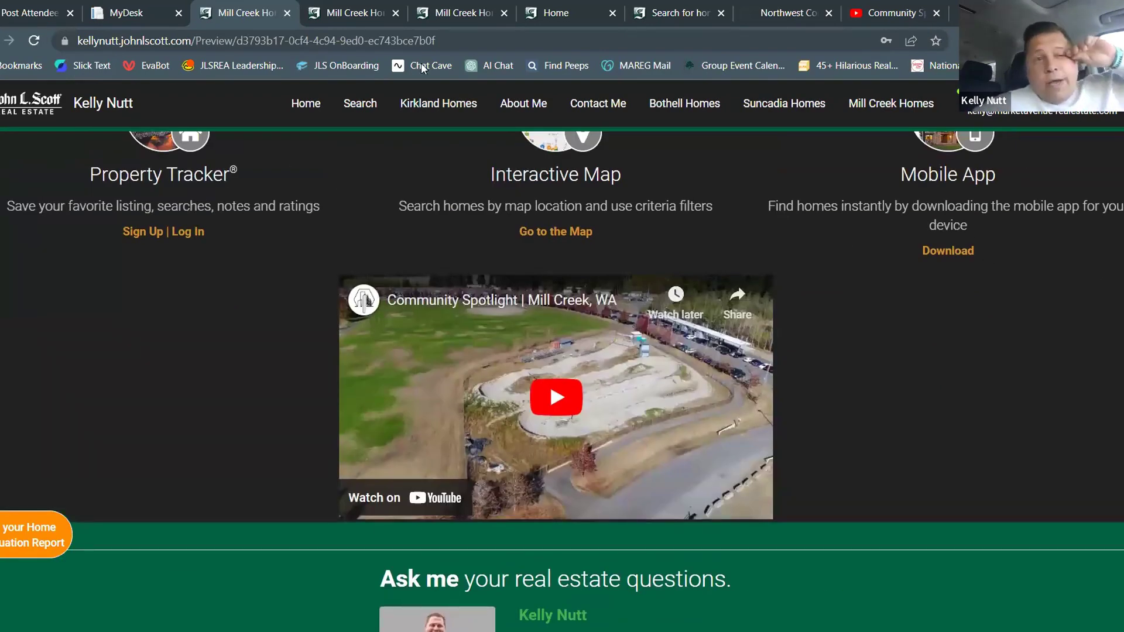
left_click(132, 18)
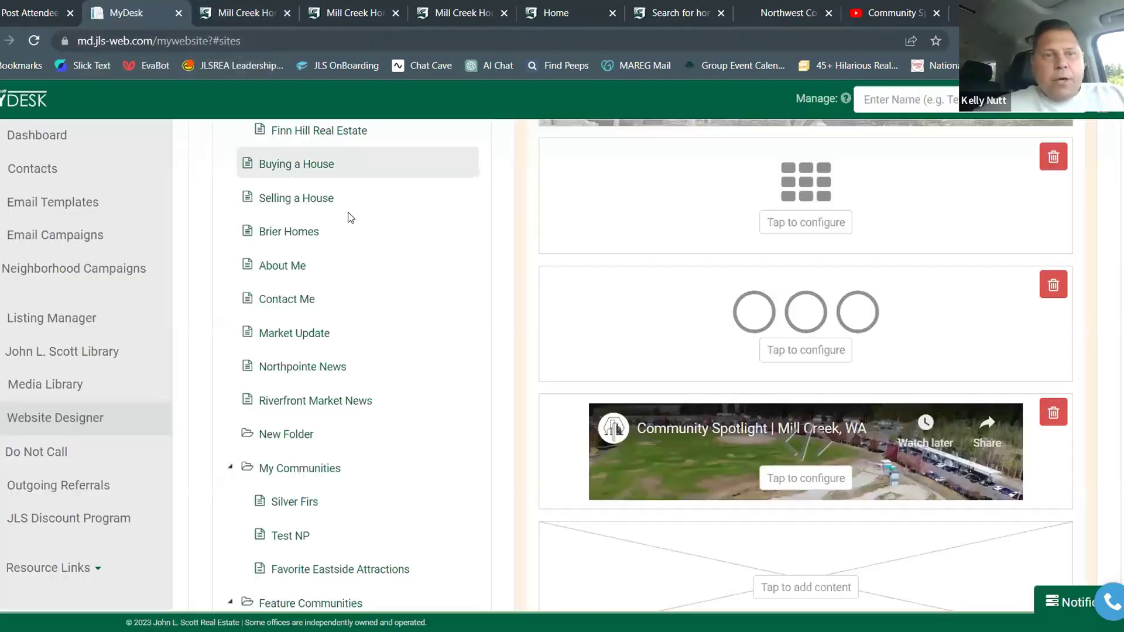
left_click(777, 439)
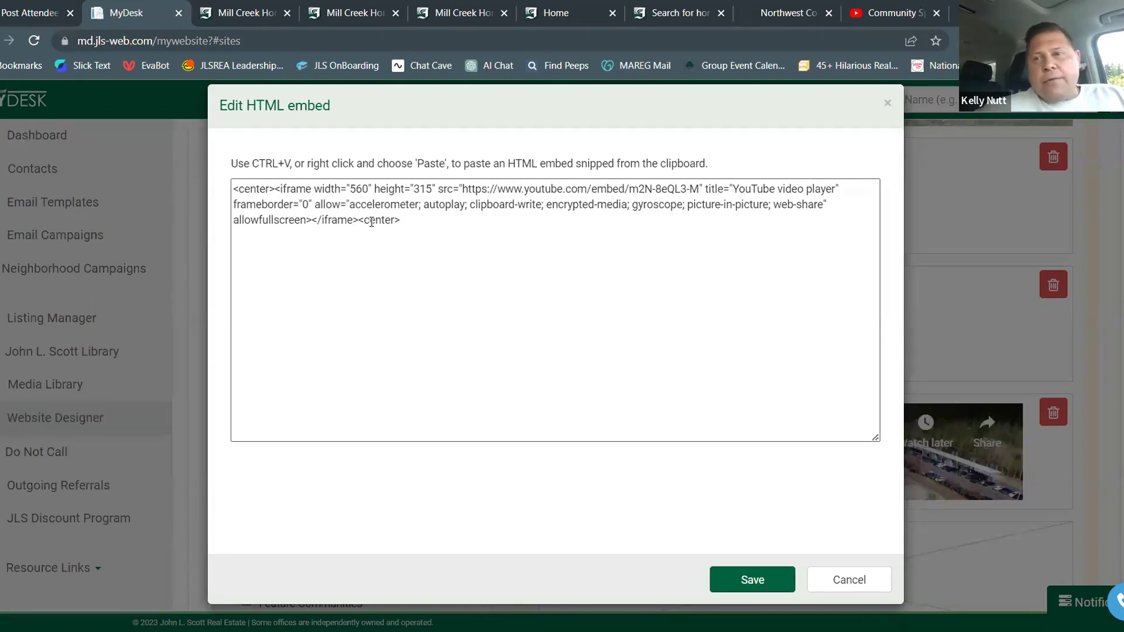
left_click(761, 576)
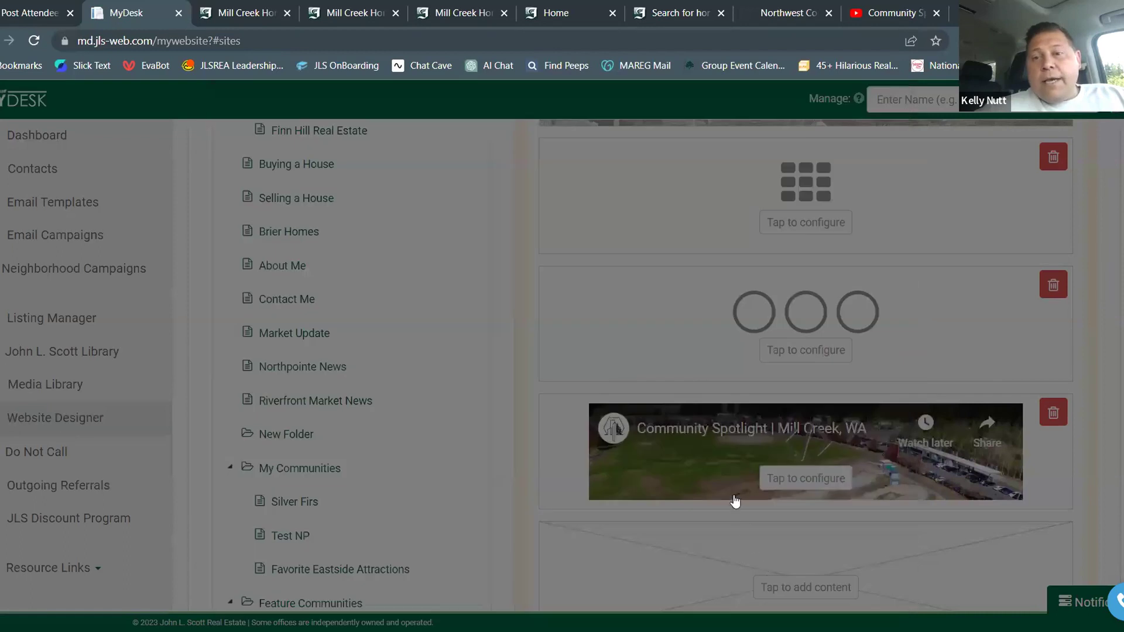
scroll(808, 454, "up", 4)
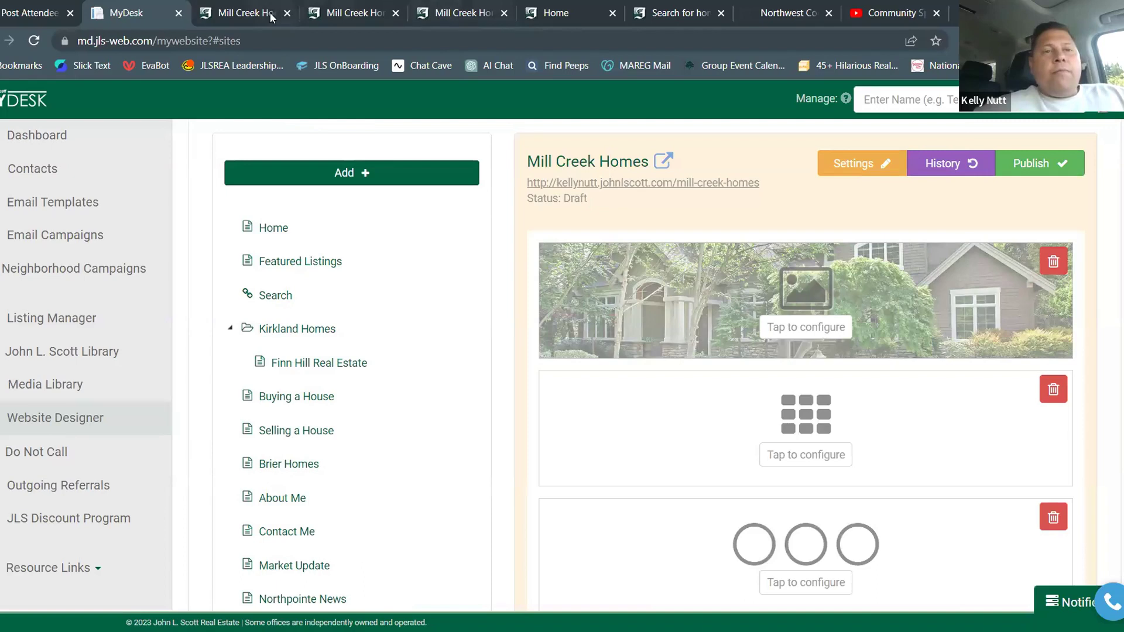
left_click(249, 13)
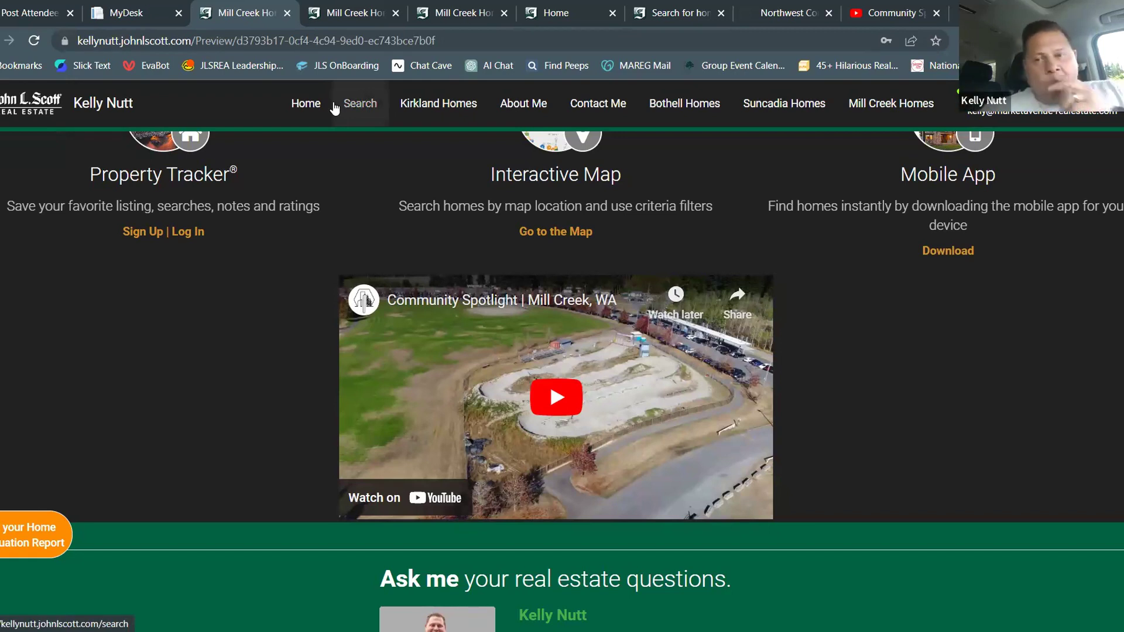
left_click(126, 13)
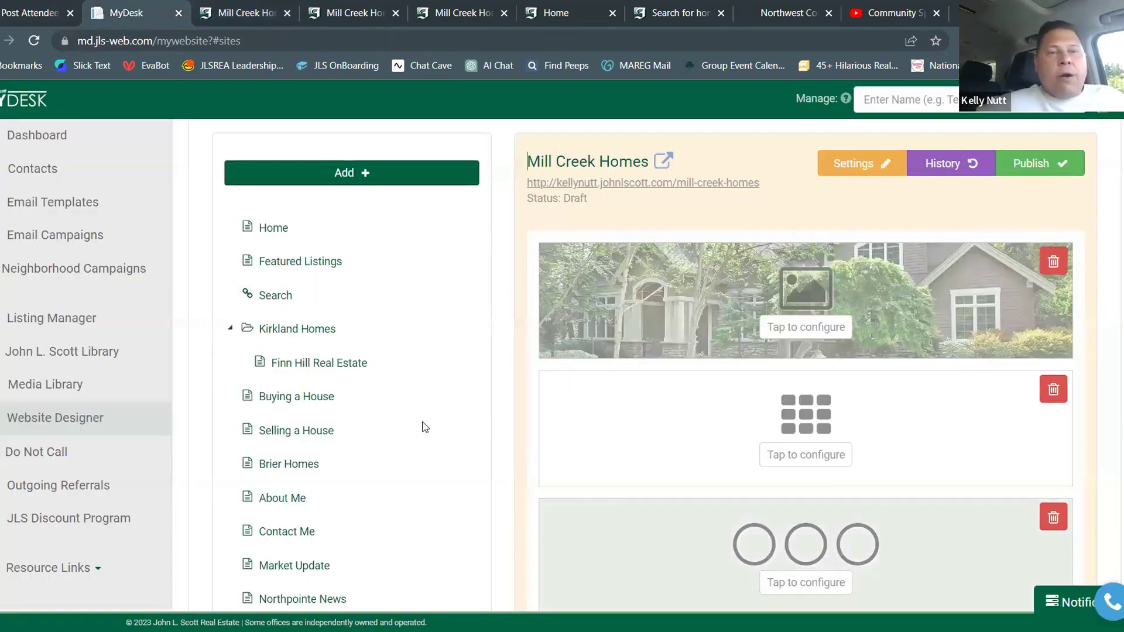
Drag Mill Creek Homes up the page tree to sit directly below Selling a House
scroll(422, 363, "down", 5)
scroll(428, 352, "down", 6)
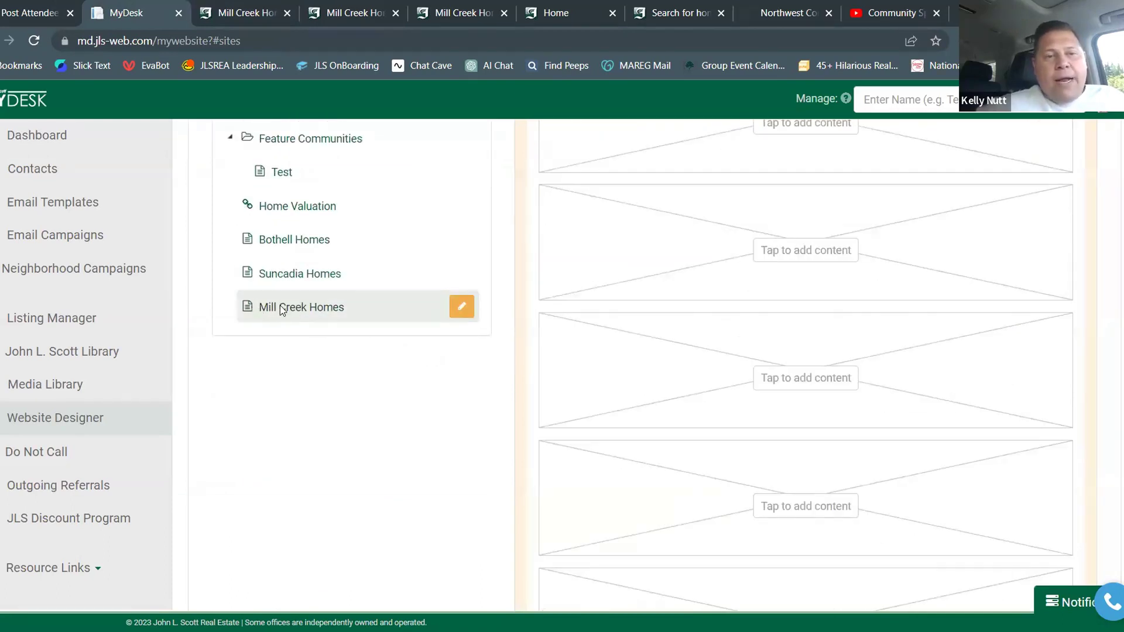
left_click_drag(281, 308, 281, 129)
scroll(395, 177, "up", 1)
scroll(395, 177, "up", 3)
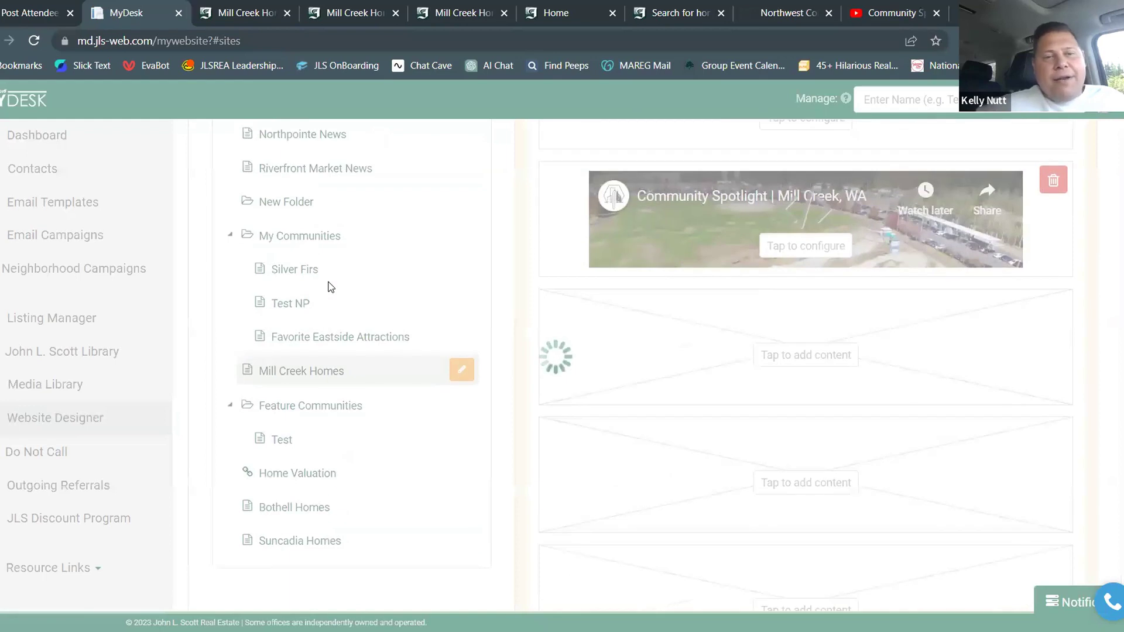
scroll(331, 286, "up", 5)
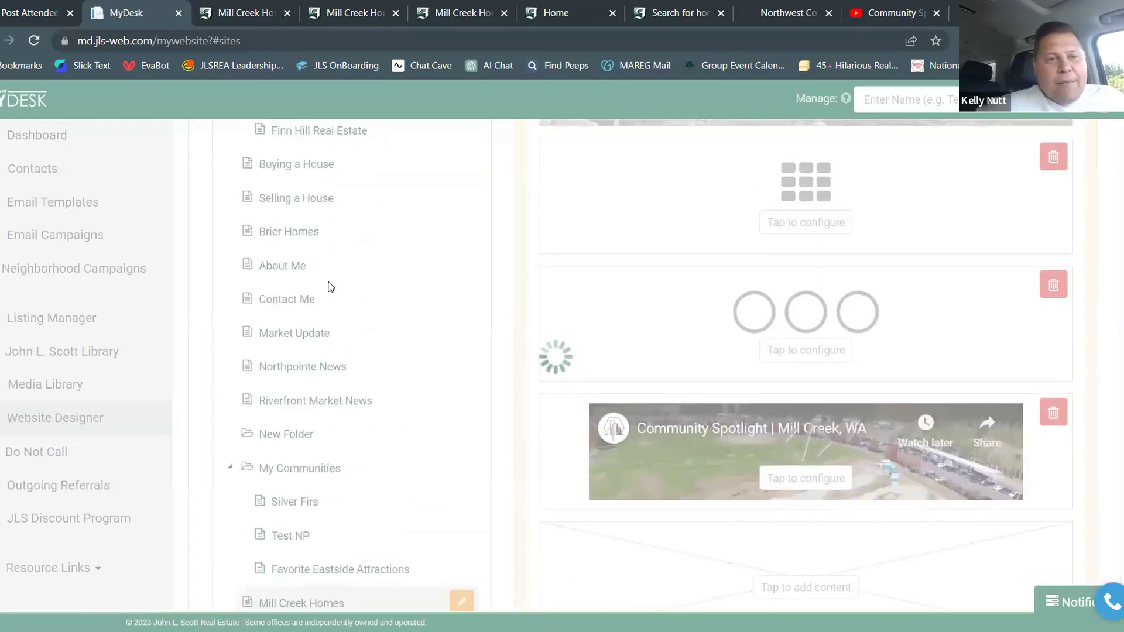
scroll(331, 287, "down", 1)
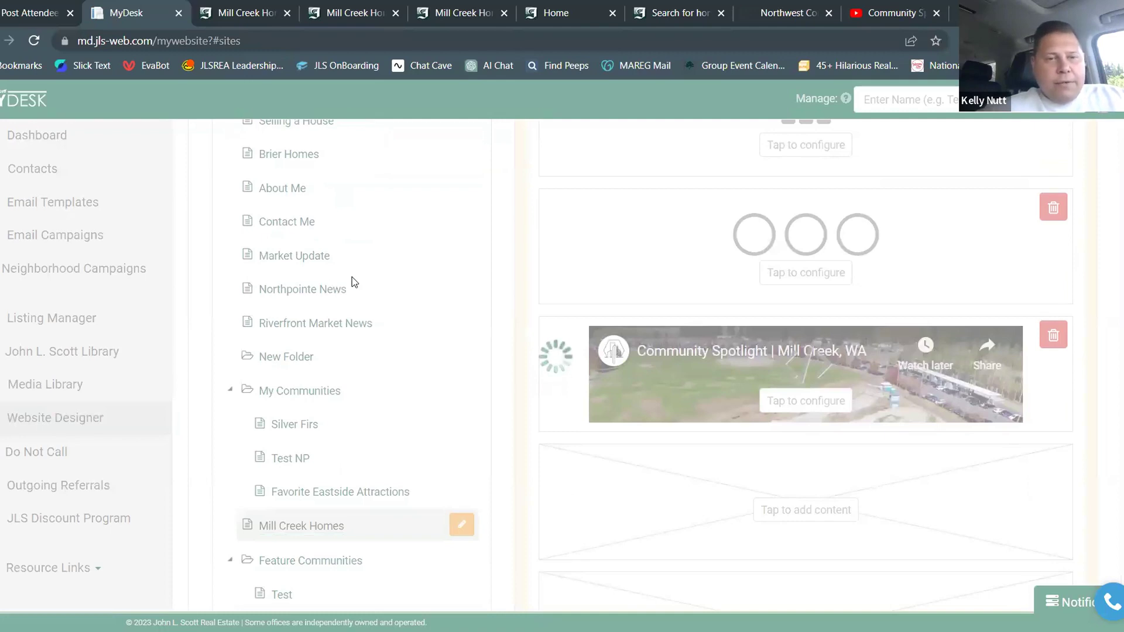
scroll(354, 282, "up", 1)
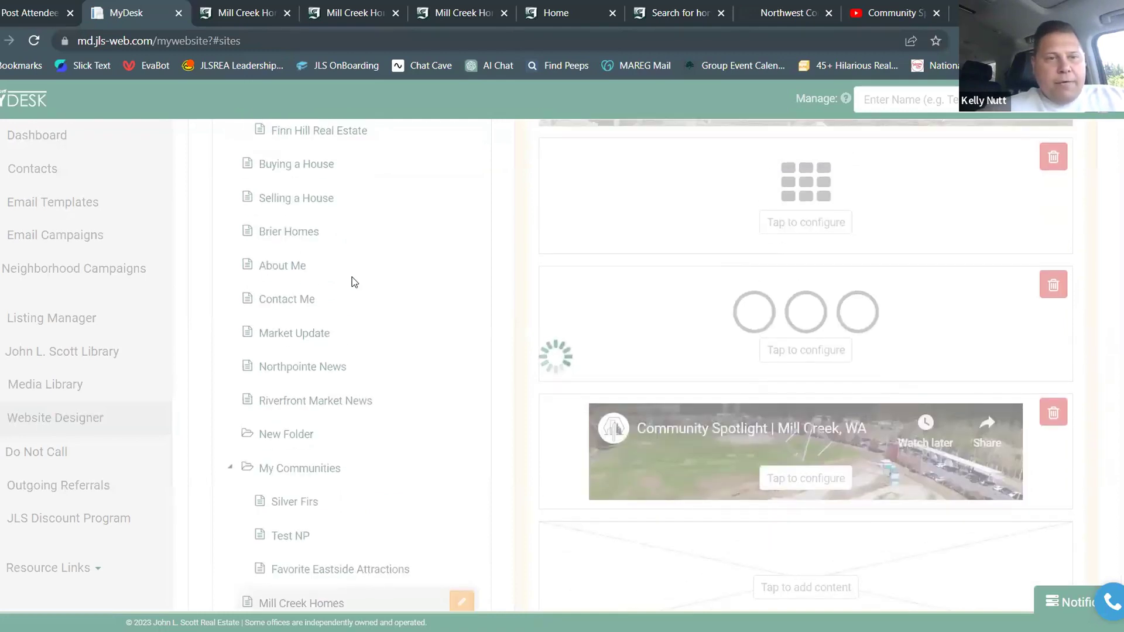
scroll(354, 282, "up", 1)
scroll(354, 282, "up", 1)
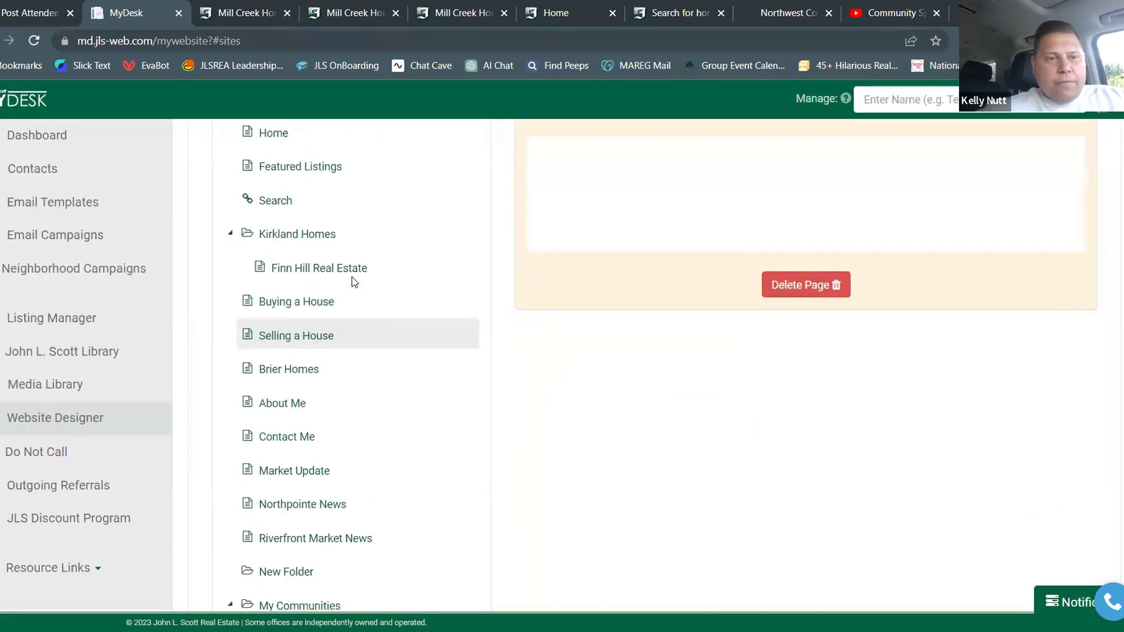
scroll(384, 464, "down", 3)
left_click_drag(369, 527, 349, 138)
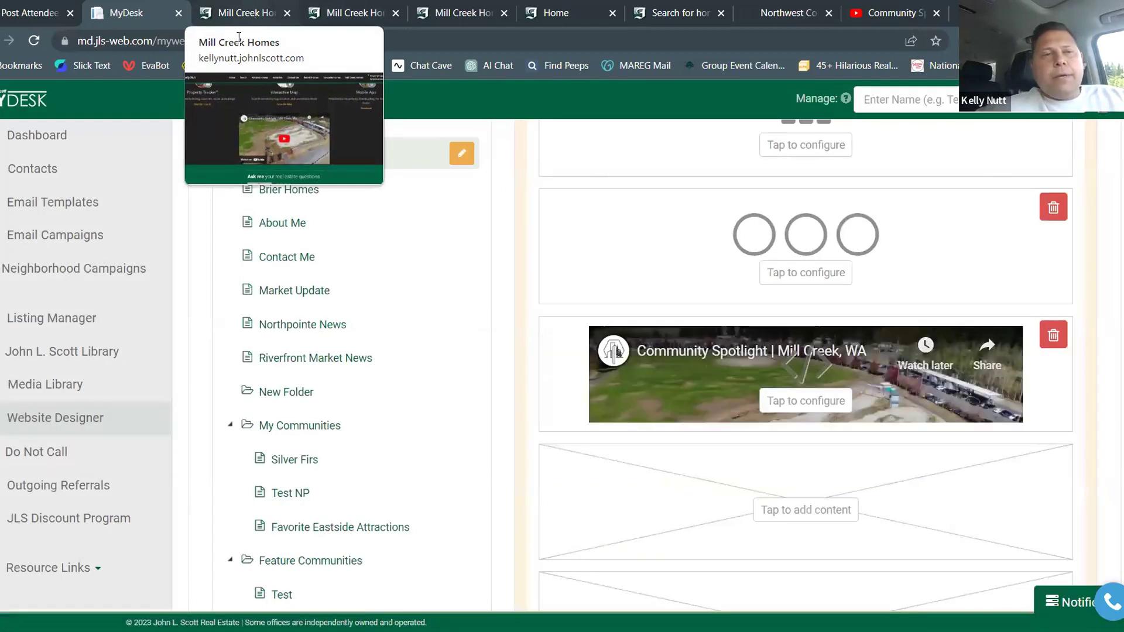
Confirm Mill Creek Homes now follows Kirkland Homes in the preview menu, then publish the page
left_click(251, 13)
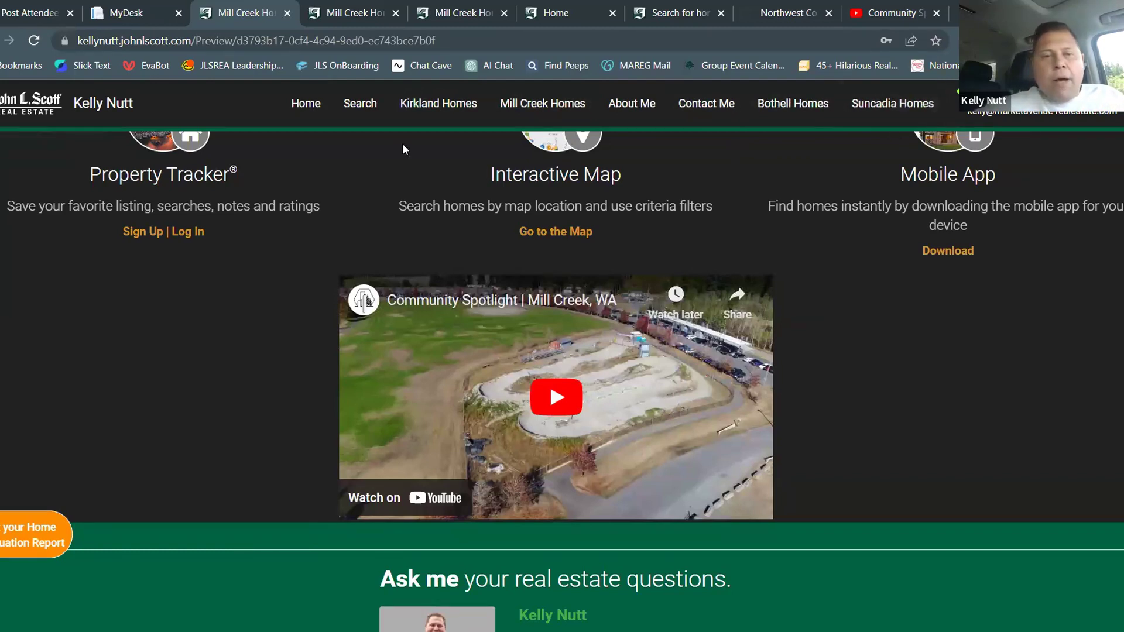
scroll(402, 150, "up", 15)
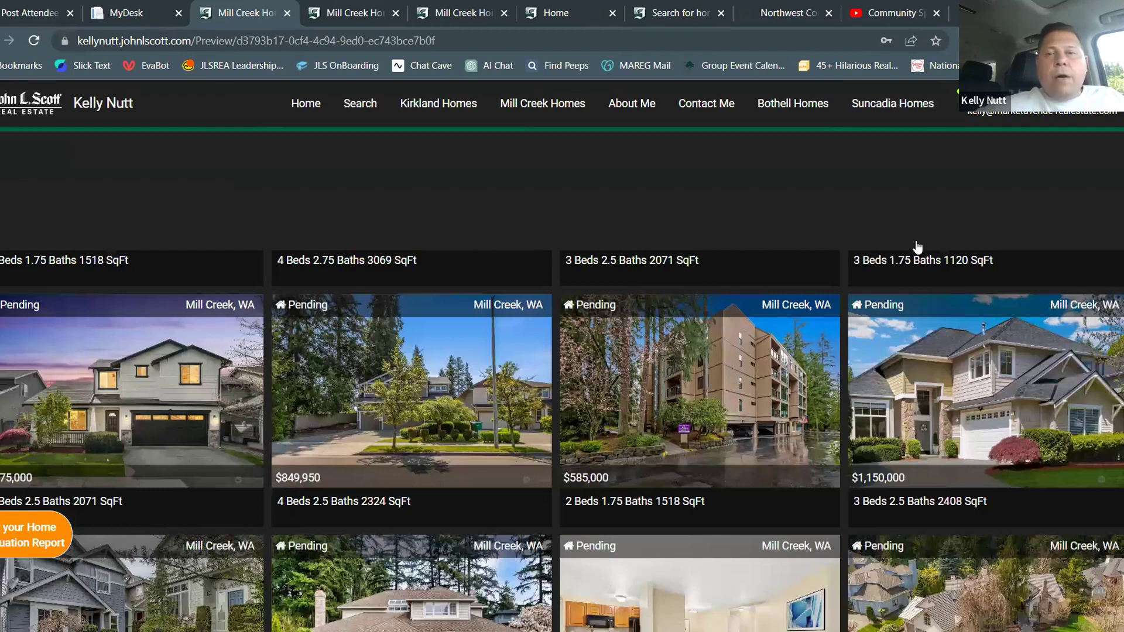
key("ctrl+shift+Tab")
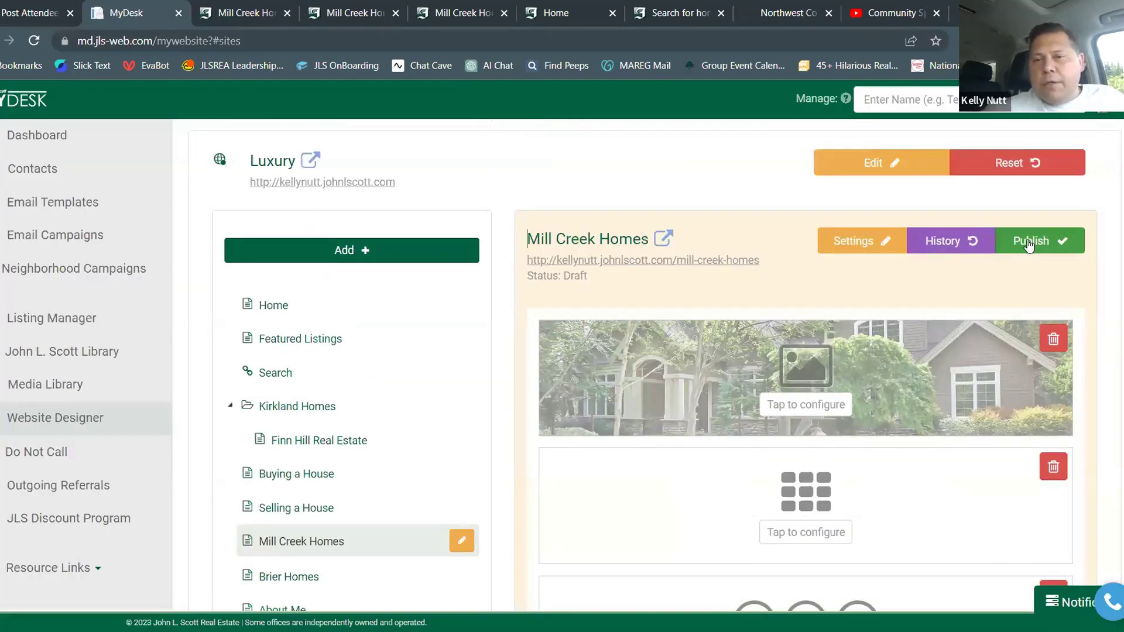
left_click(1028, 244)
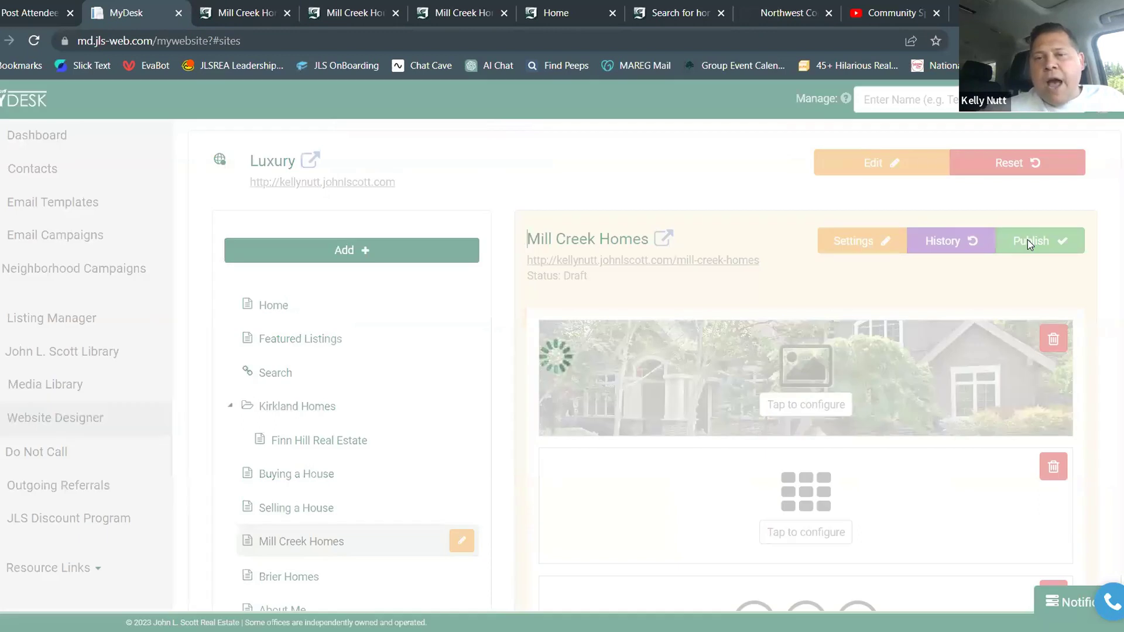
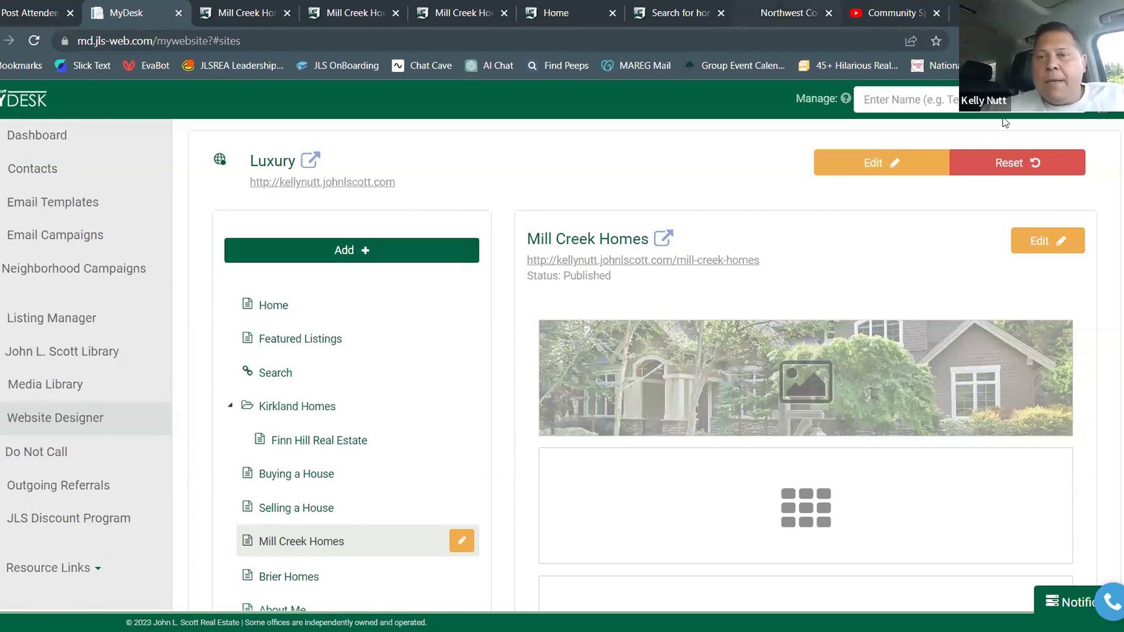
Search the Manage box by the agent's partial name and switch to managing their account
left_click(937, 100)
type("chris")
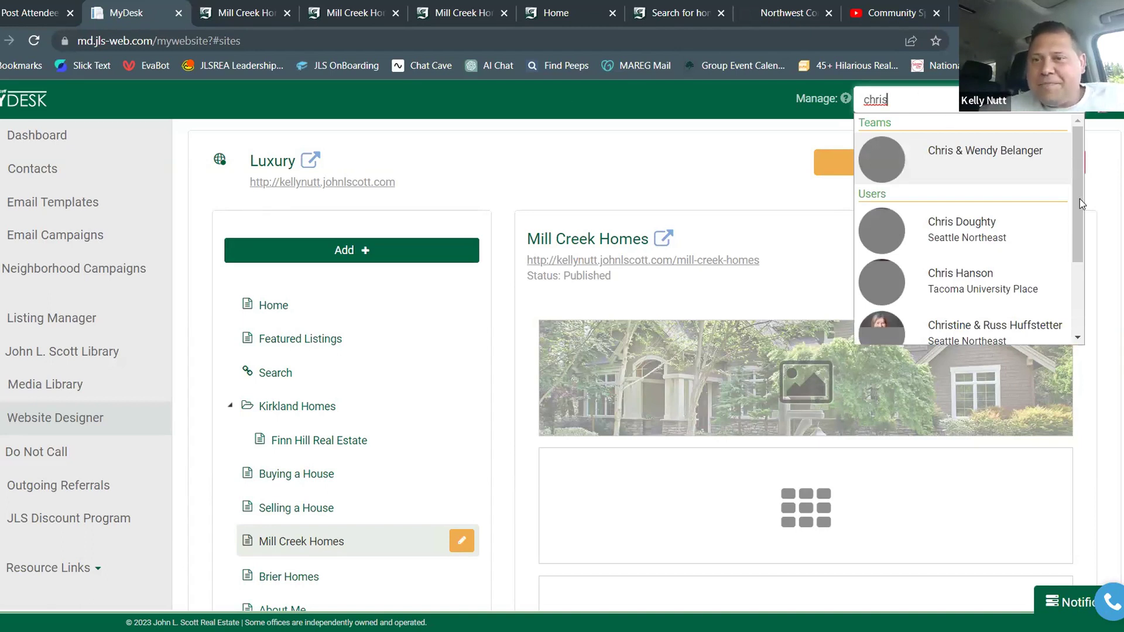
left_click_drag(1079, 198, 1086, 285)
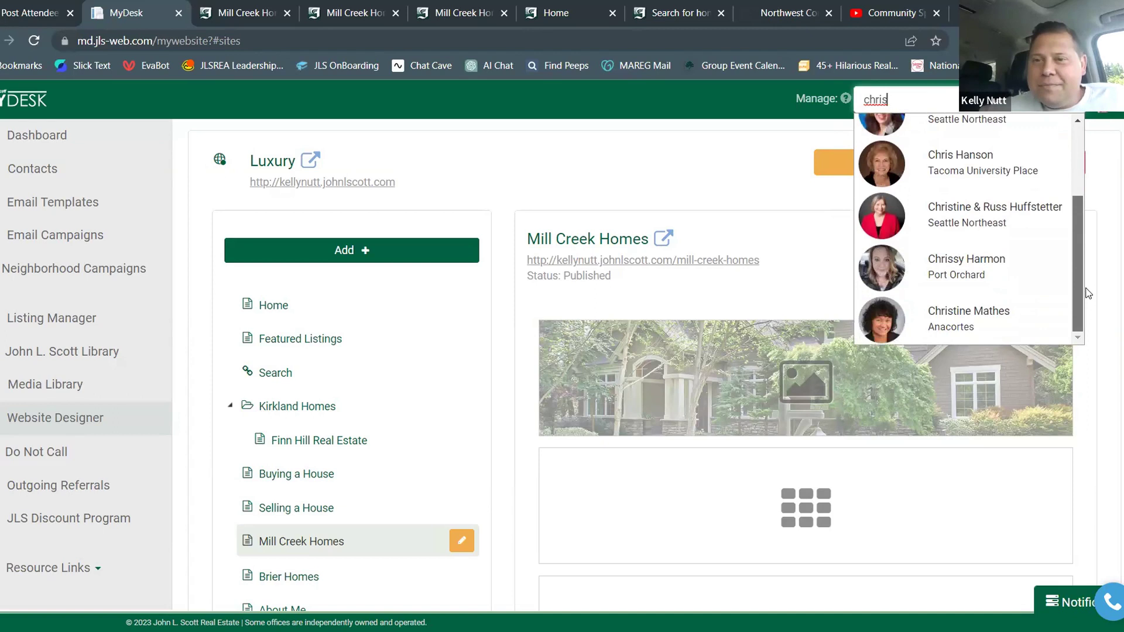
type("f")
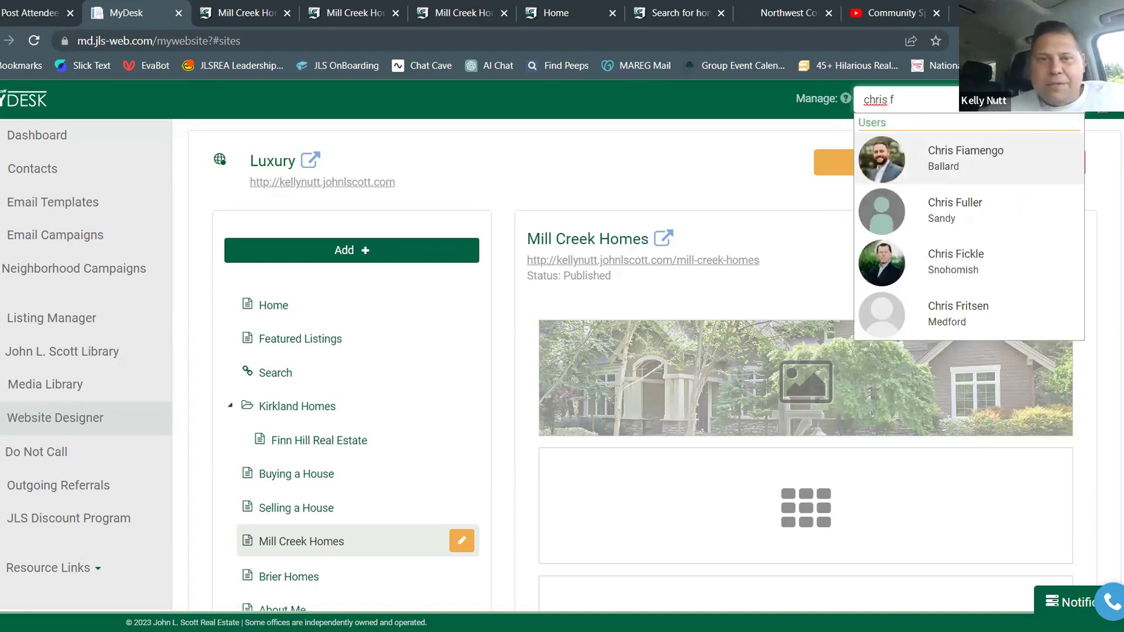
left_click(966, 157)
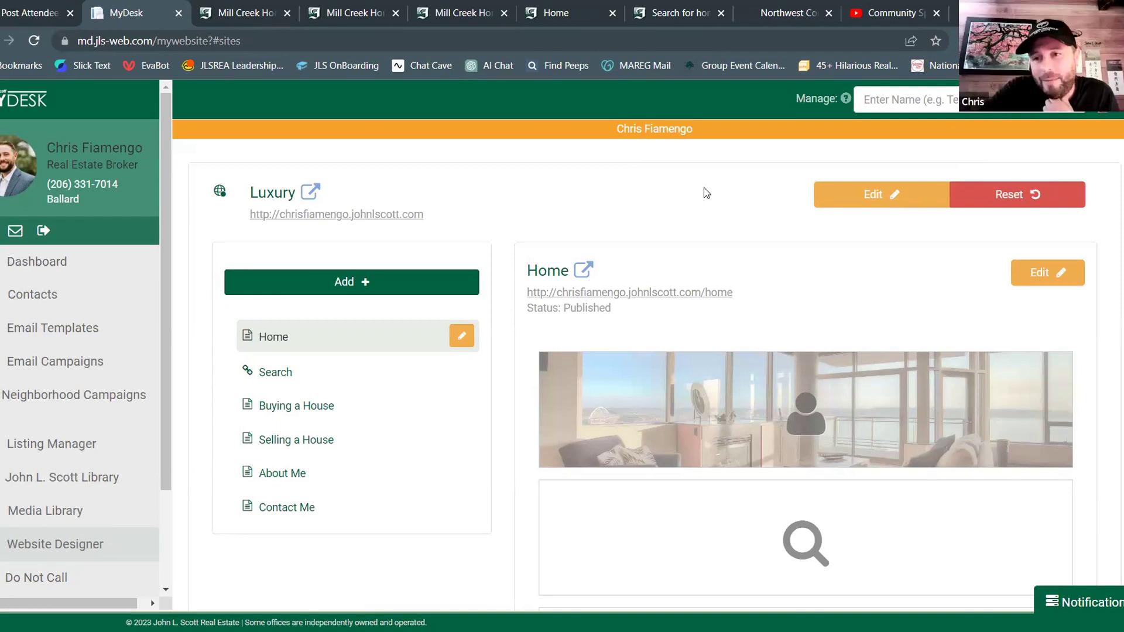
scroll(704, 187, "down", 3)
scroll(640, 336, "up", 3)
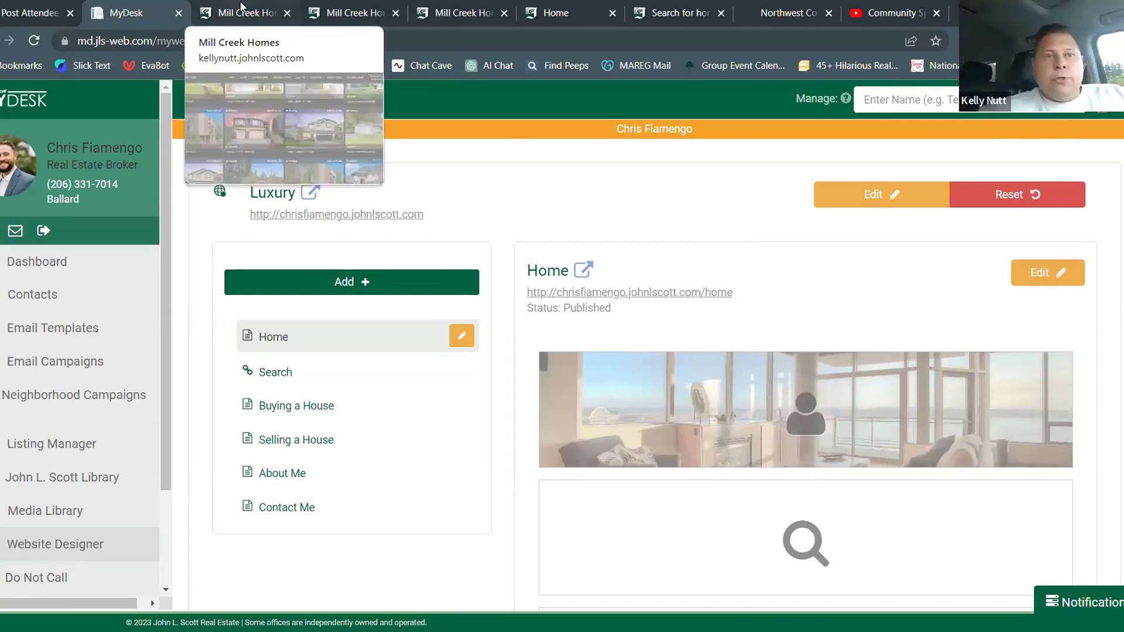
Reload the Mill Creek Homes preview page and select its full preview address
key("ctrl+Tab")
left_click(280, 38)
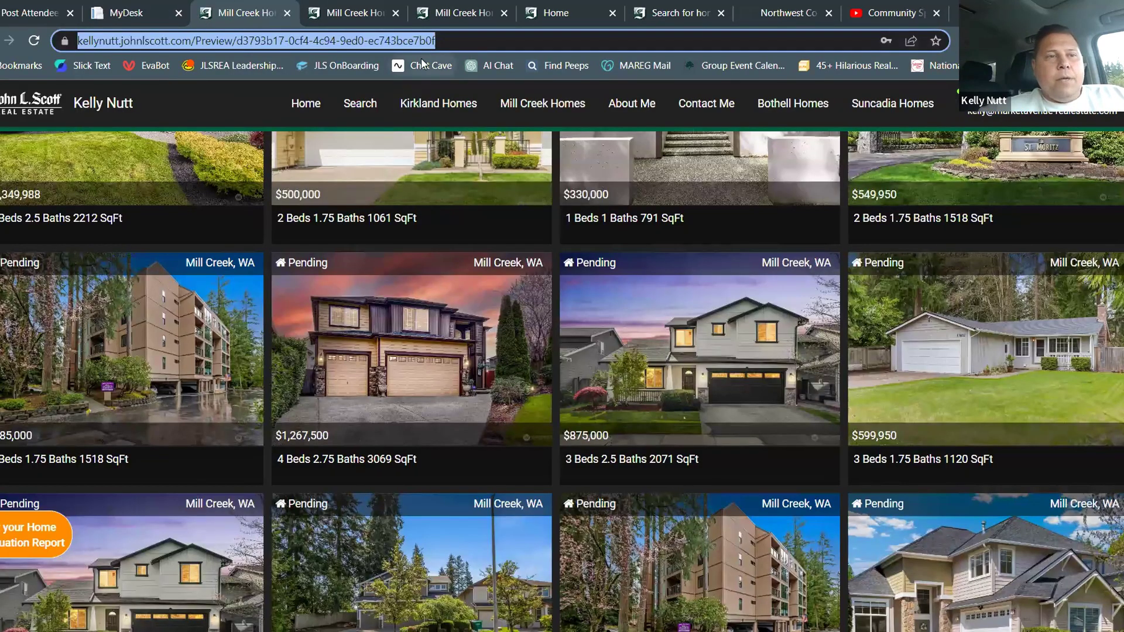
left_click(36, 39)
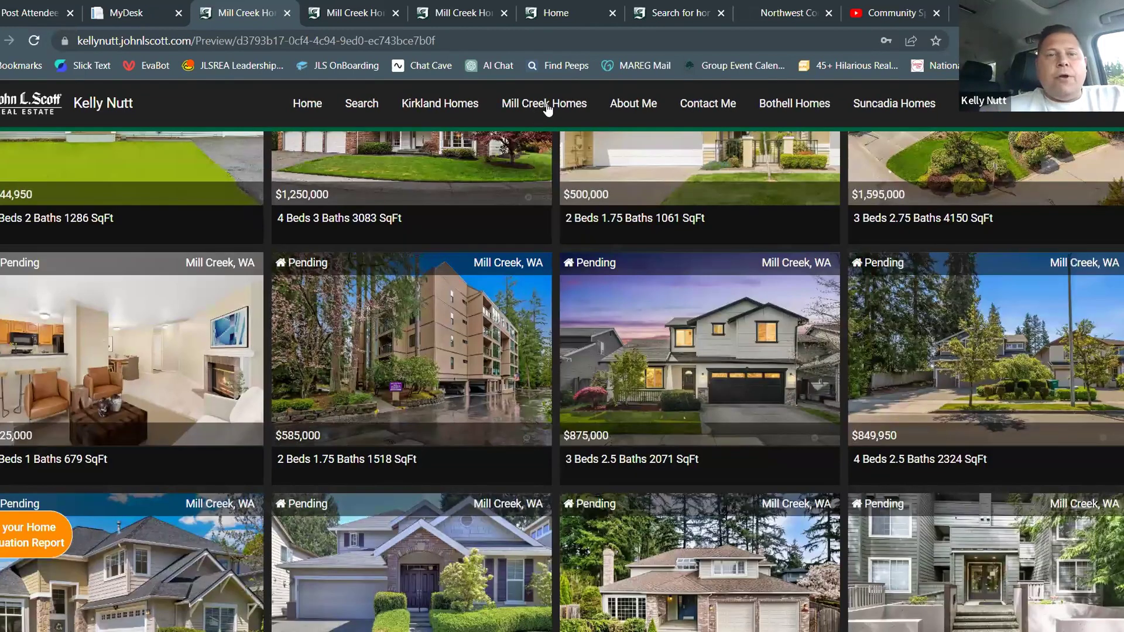
left_click(546, 108)
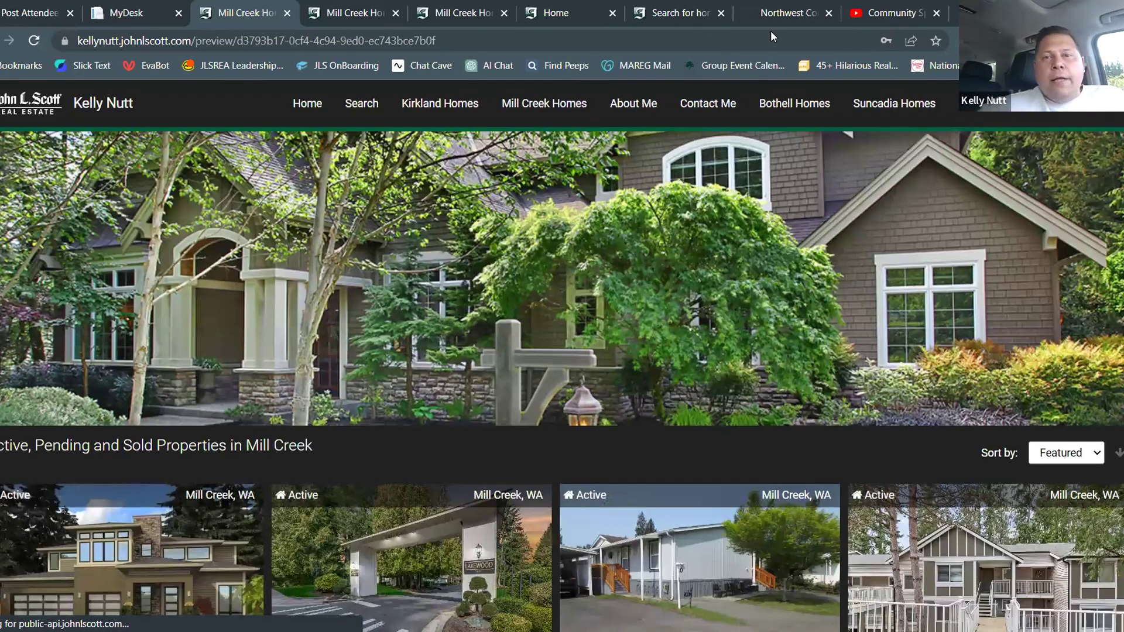
left_click(321, 39)
key("ctrl+c")
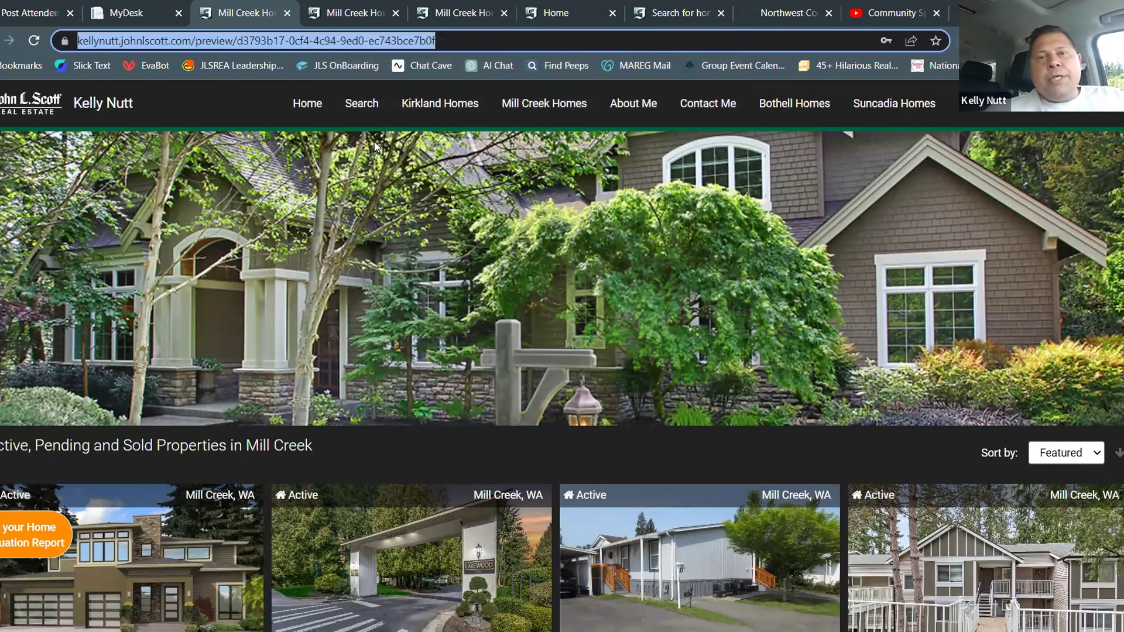
Go to Facebook by typing 'face' in the address bar
left_click(536, 11)
left_click(532, 41)
type("face")
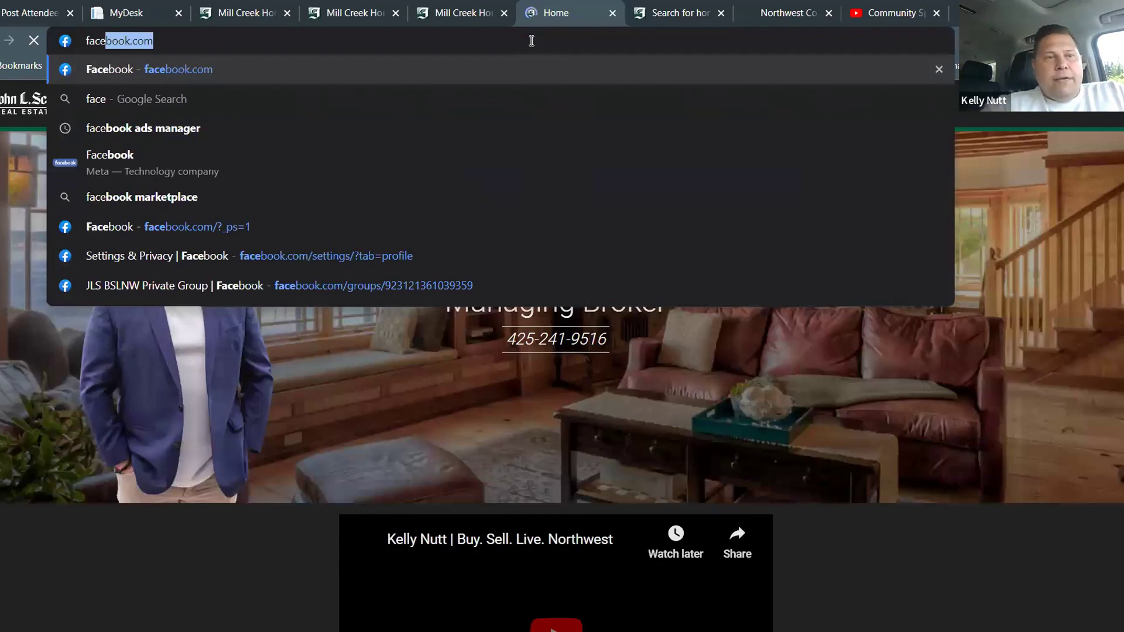
key("Return")
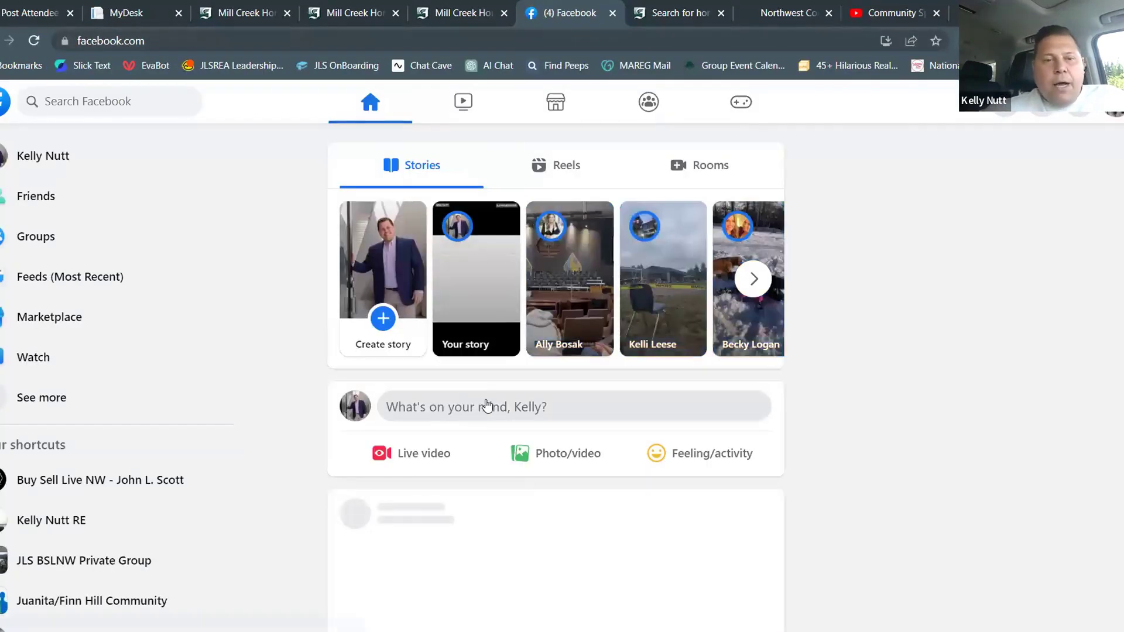
Start a new post and paste the Mill Creek Homes preview link, re-pasting it to load the link card
left_click(484, 405)
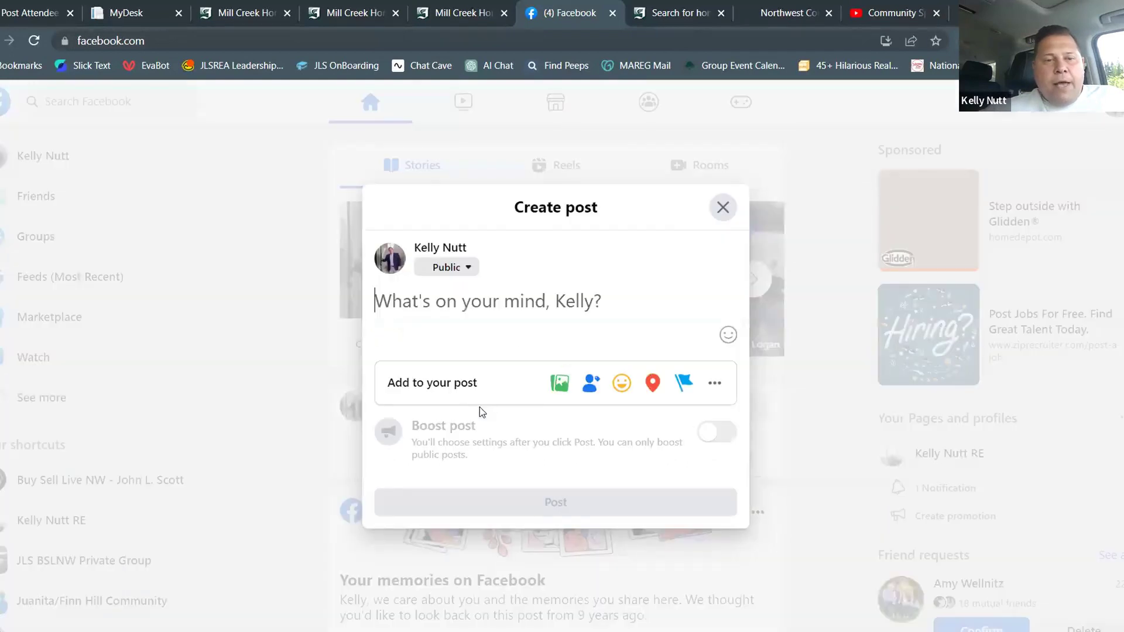
key("ctrl+v")
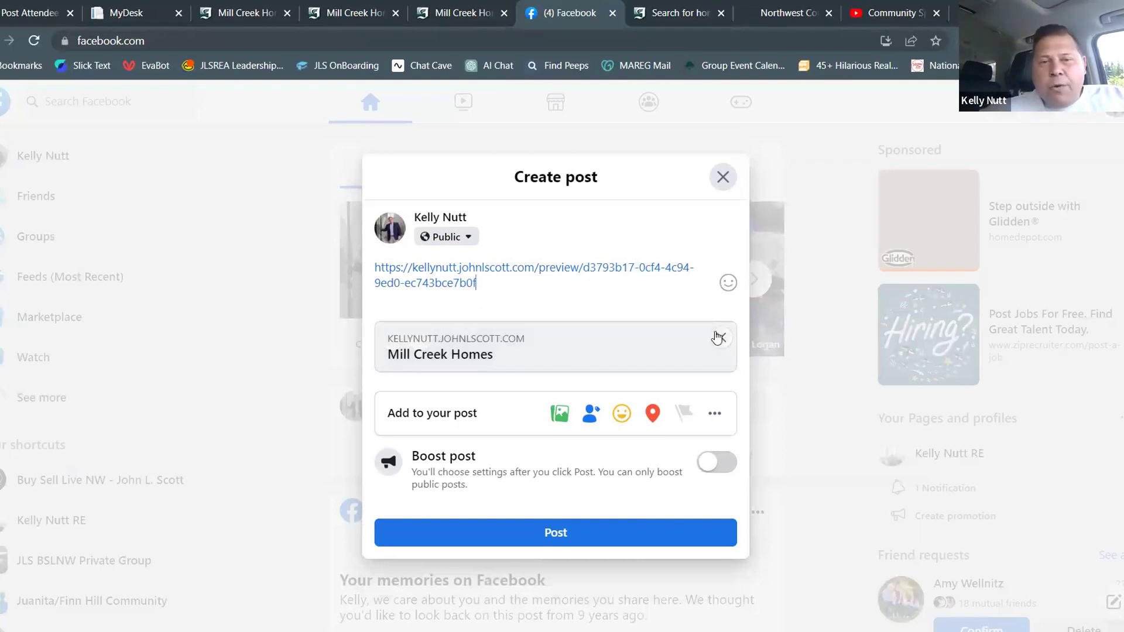
left_click_drag(696, 313, 371, 289)
key("ctrl+x")
key("ctrl+v")
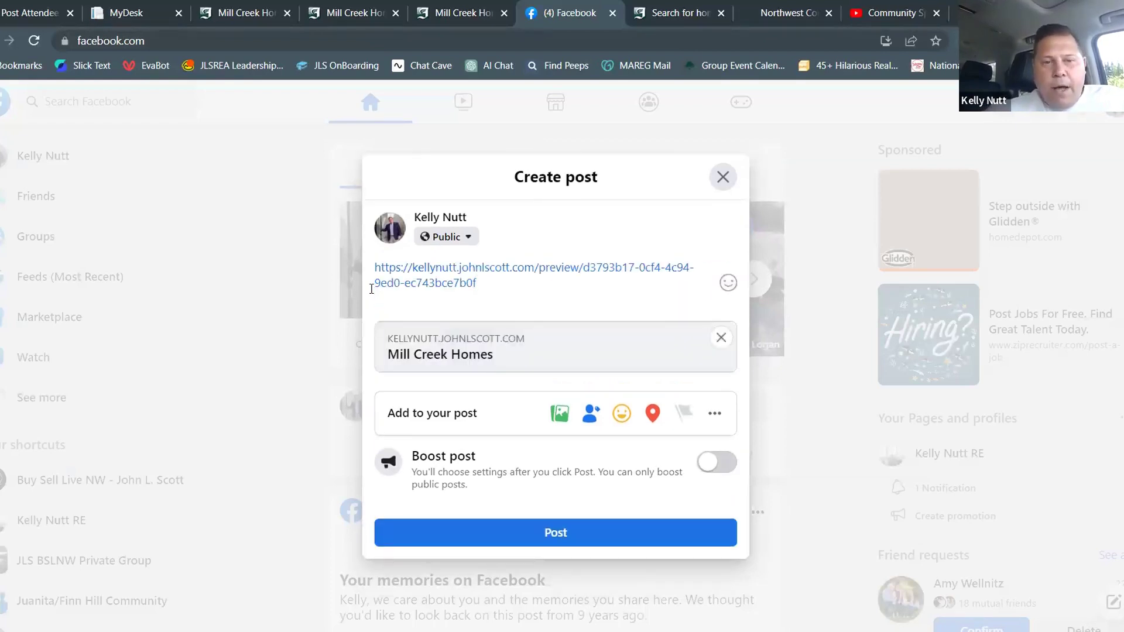
mouse_move(520, 343)
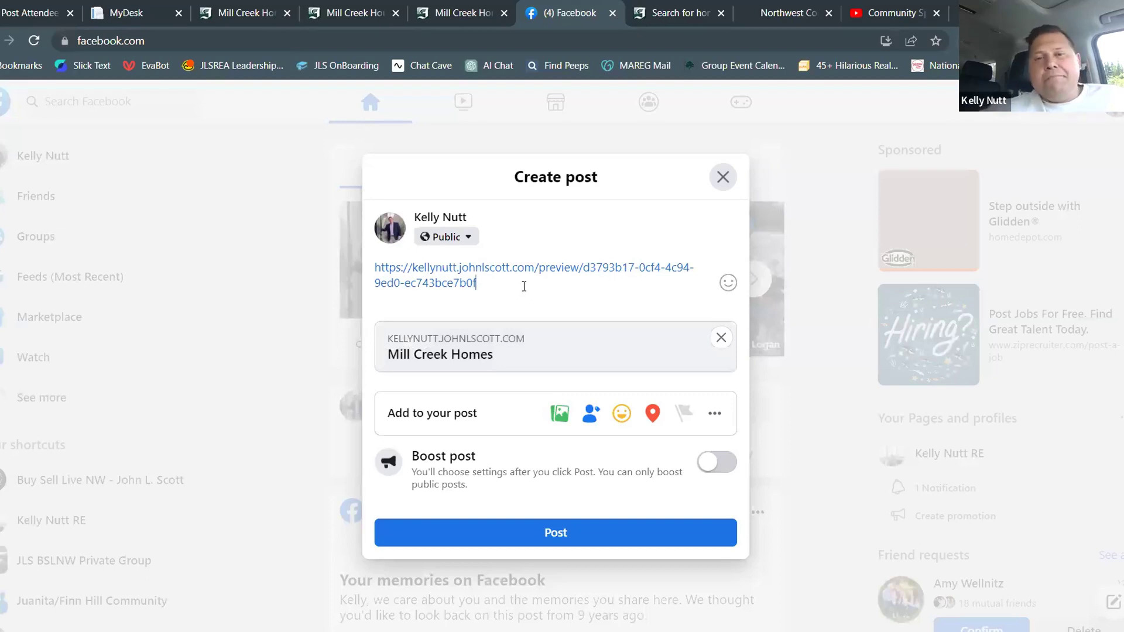
Delete the link text from the post and paste the preview link back in
left_click_drag(477, 283, 369, 270)
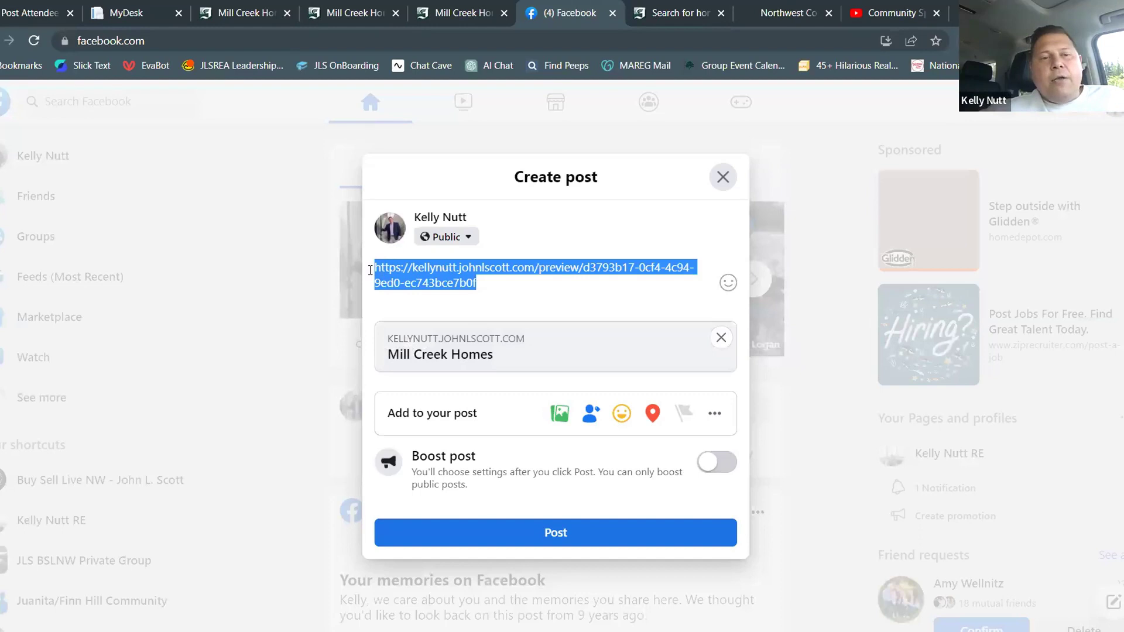
key("BackSpace")
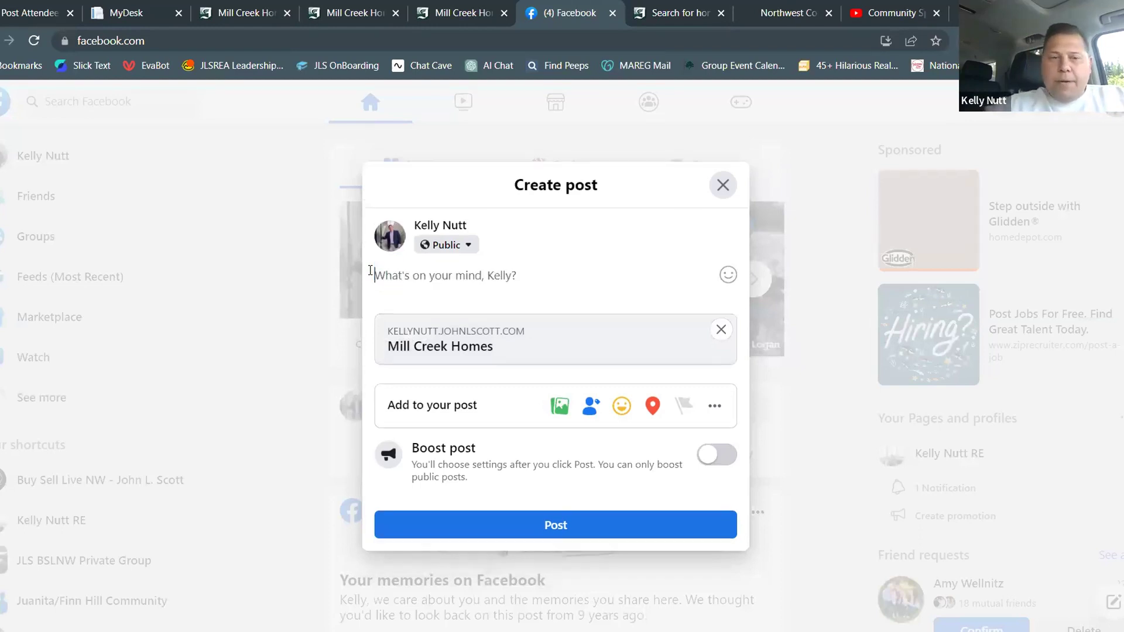
key("ctrl+v")
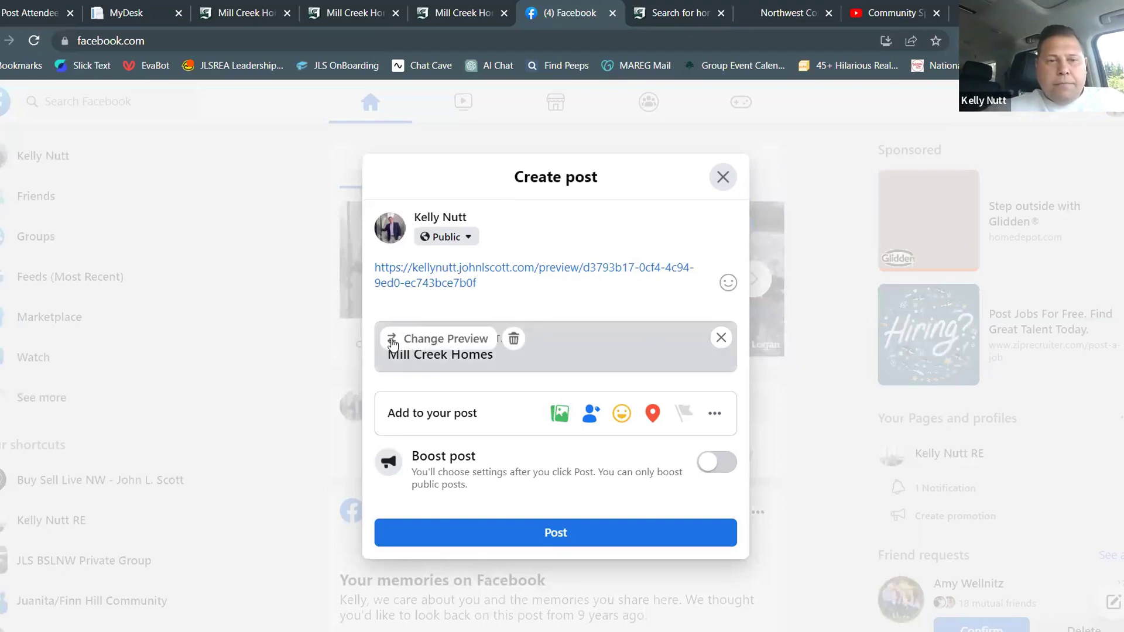
Check the link card's preview options, keep the current preview, and close the dialog as a draft
left_click(425, 344)
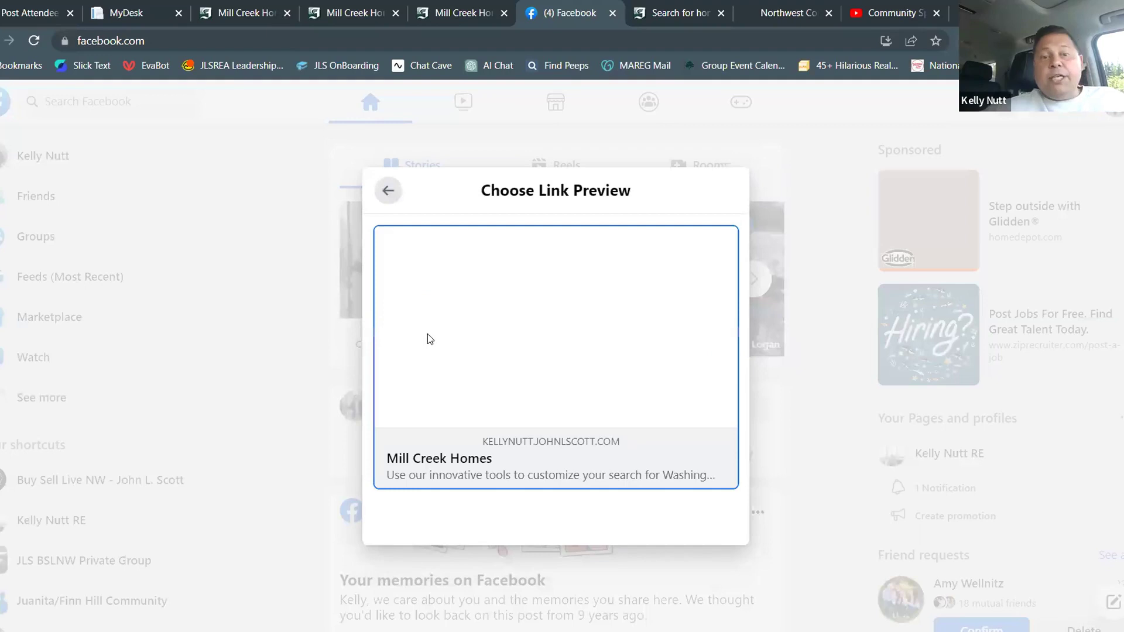
left_click(495, 273)
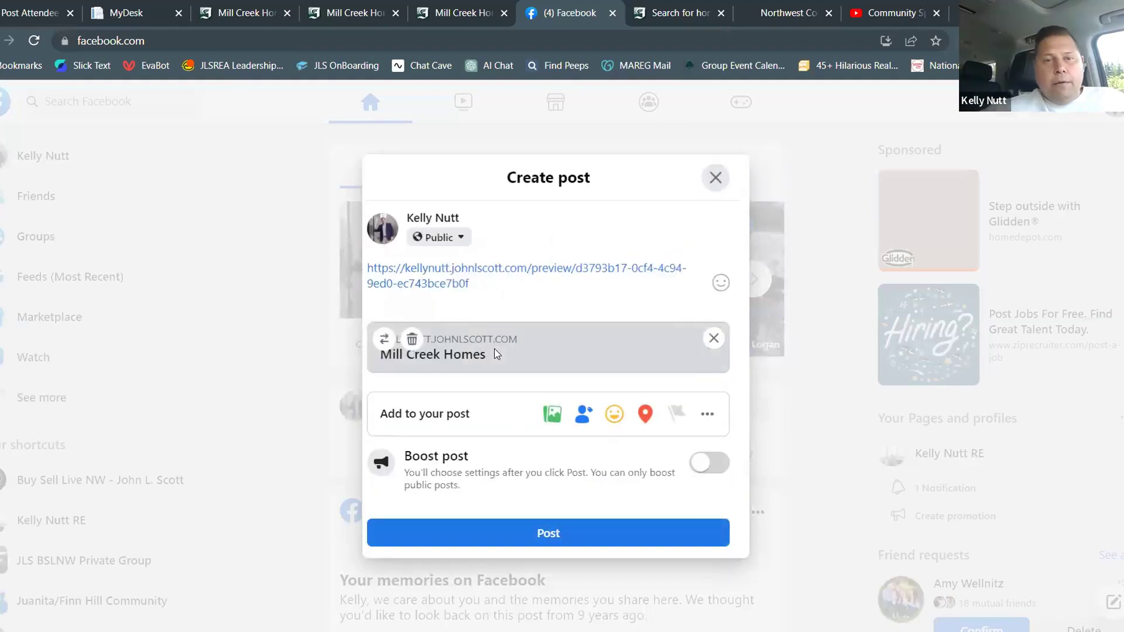
left_click(400, 344)
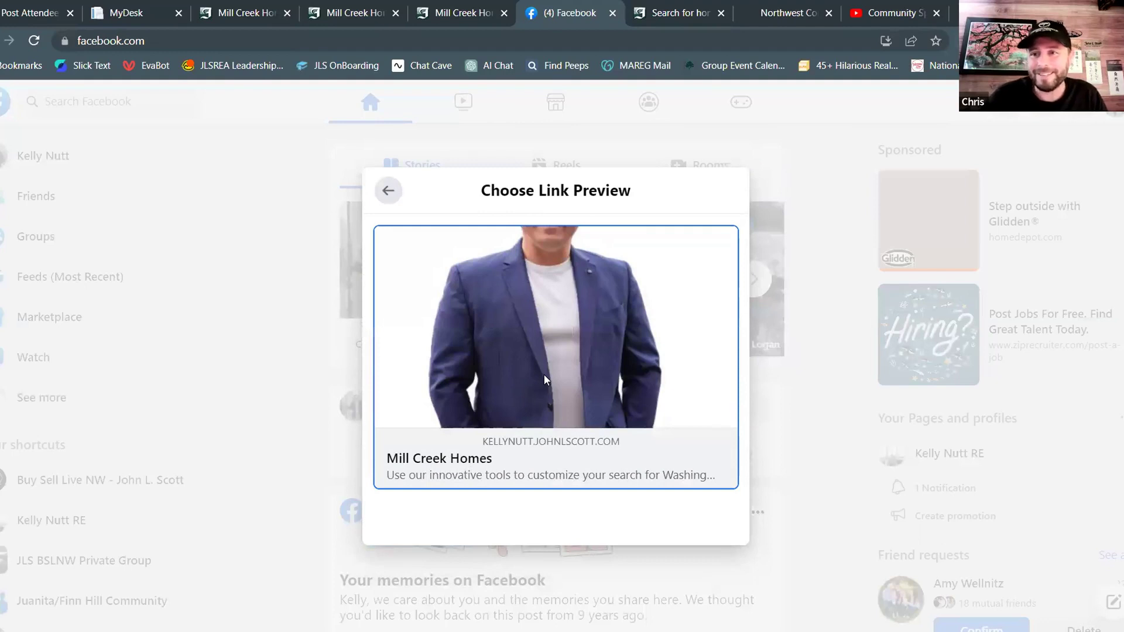
left_click(386, 192)
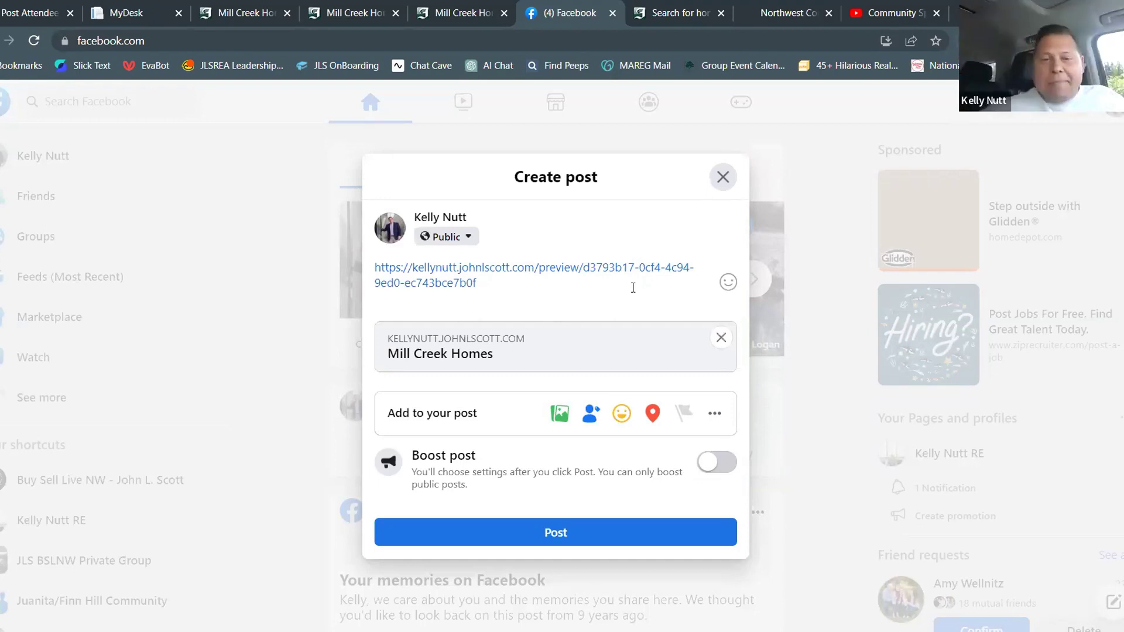
left_click(724, 177)
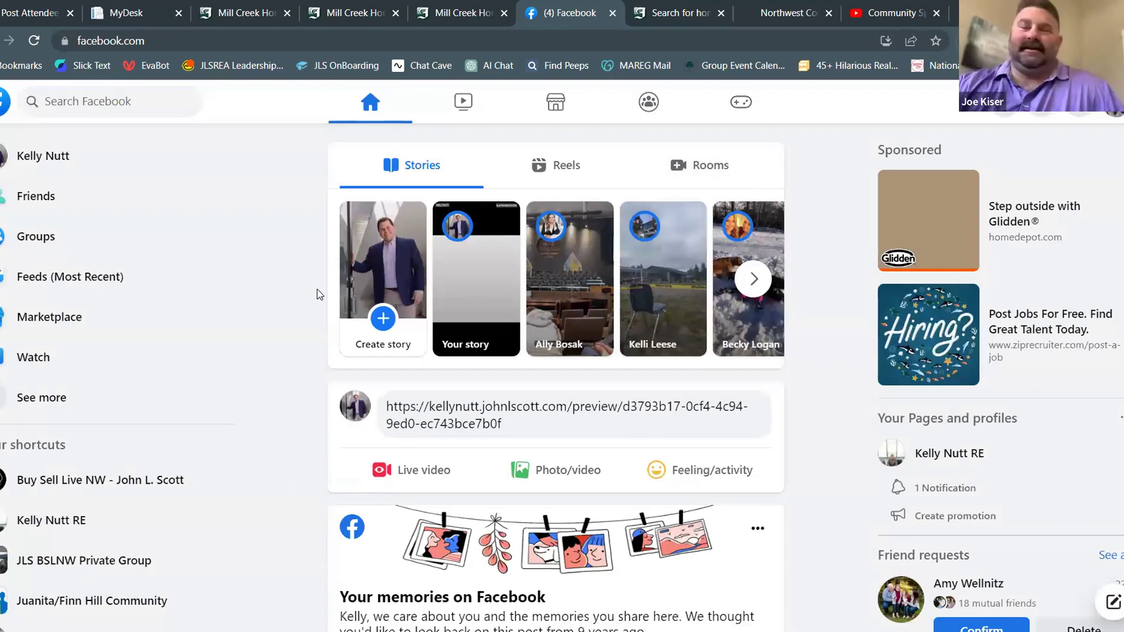